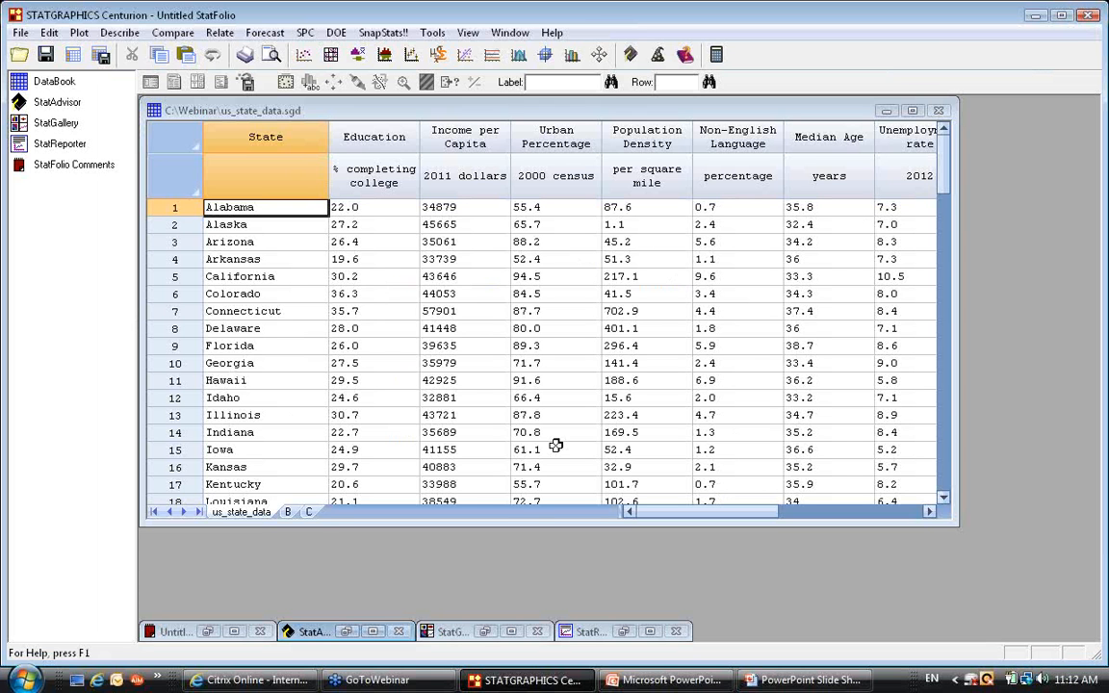
Create a Star Glyphs and Sunray Plot of the variables Education through Poverty rate, using State as the glyph labels
{"action": "left_click", "coordinate": [80, 34]}
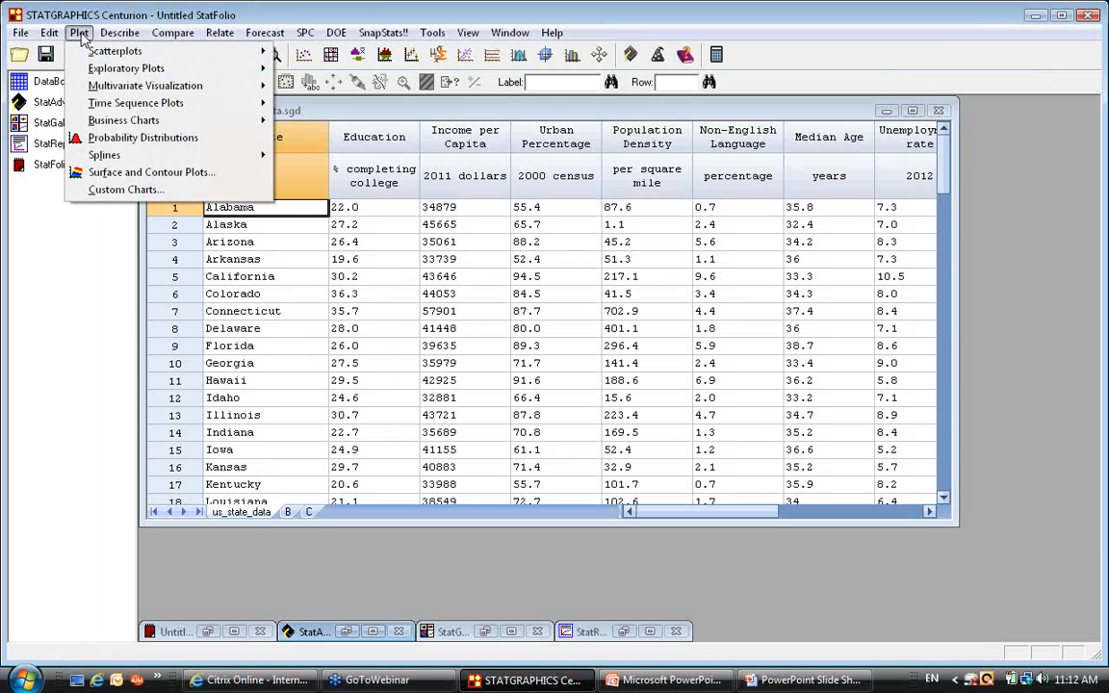
{"action": "mouse_move", "coordinate": [138, 87]}
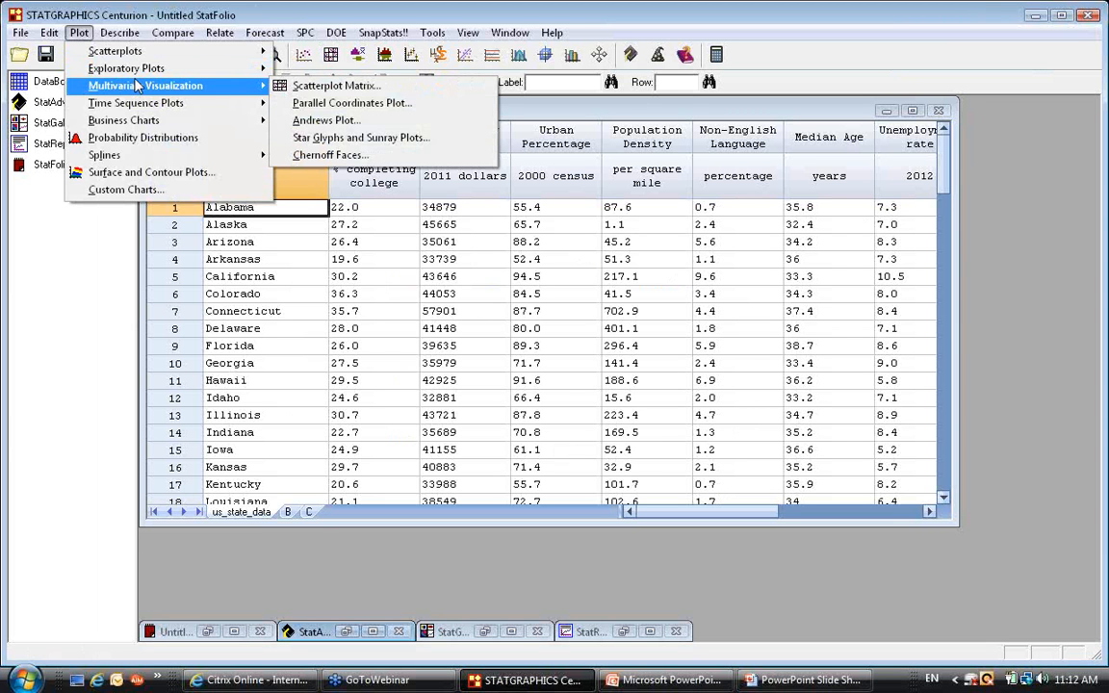
{"action": "left_click", "coordinate": [349, 142]}
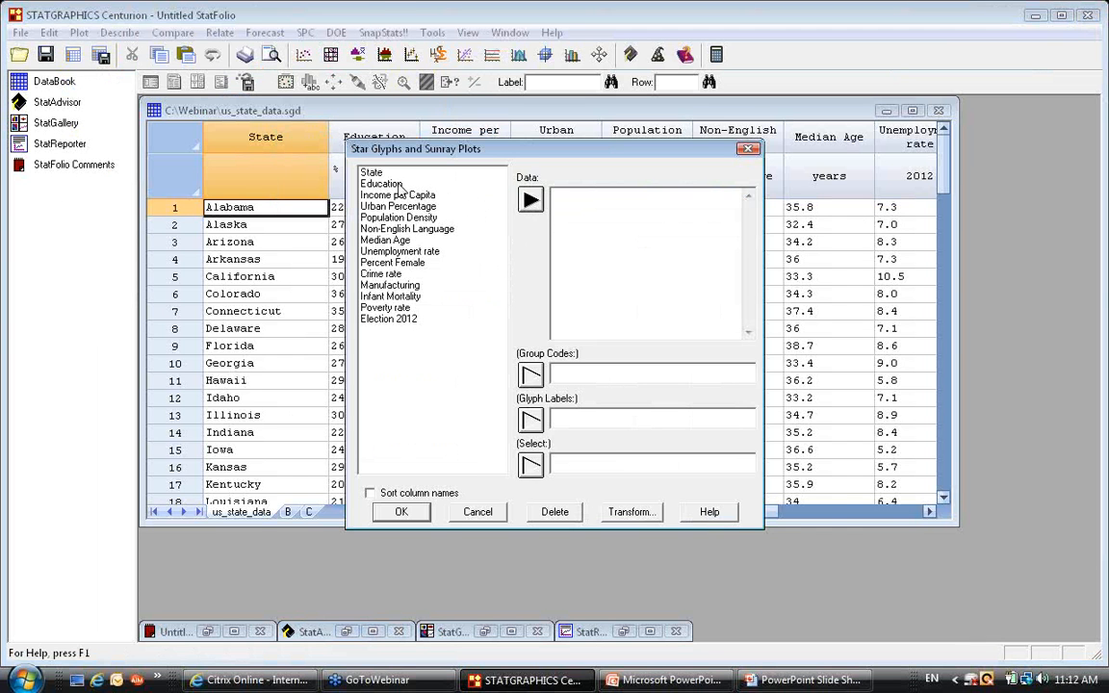
{"action": "left_click_drag", "start_coordinate": [383, 184], "coordinate": [412, 308]}
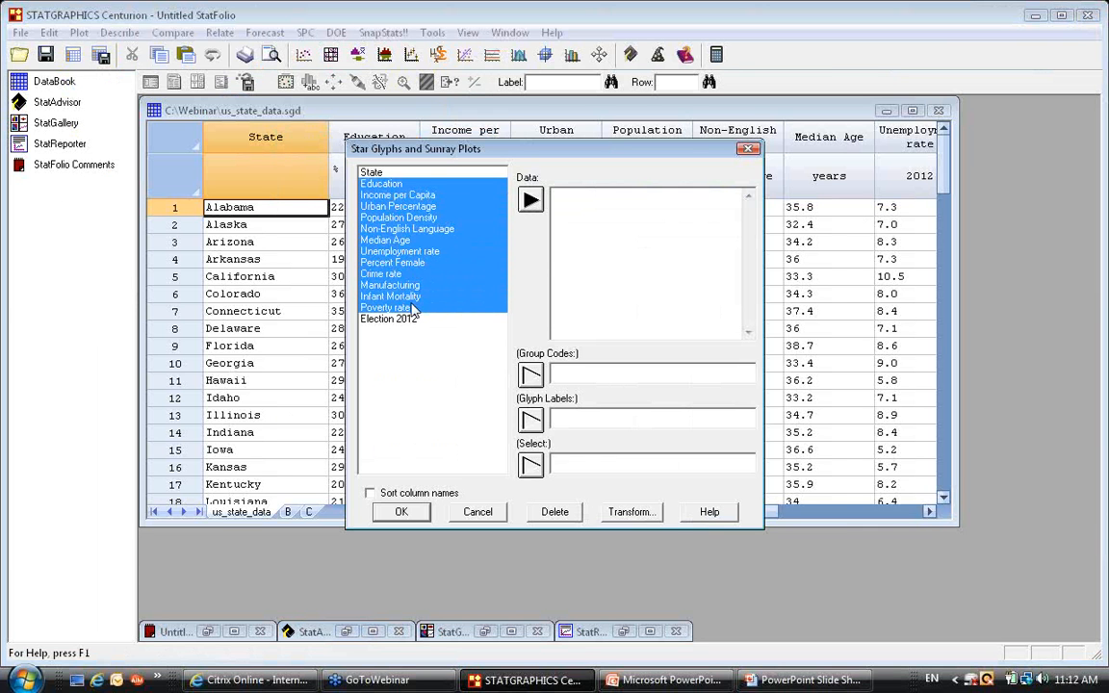
{"action": "left_click", "coordinate": [531, 199]}
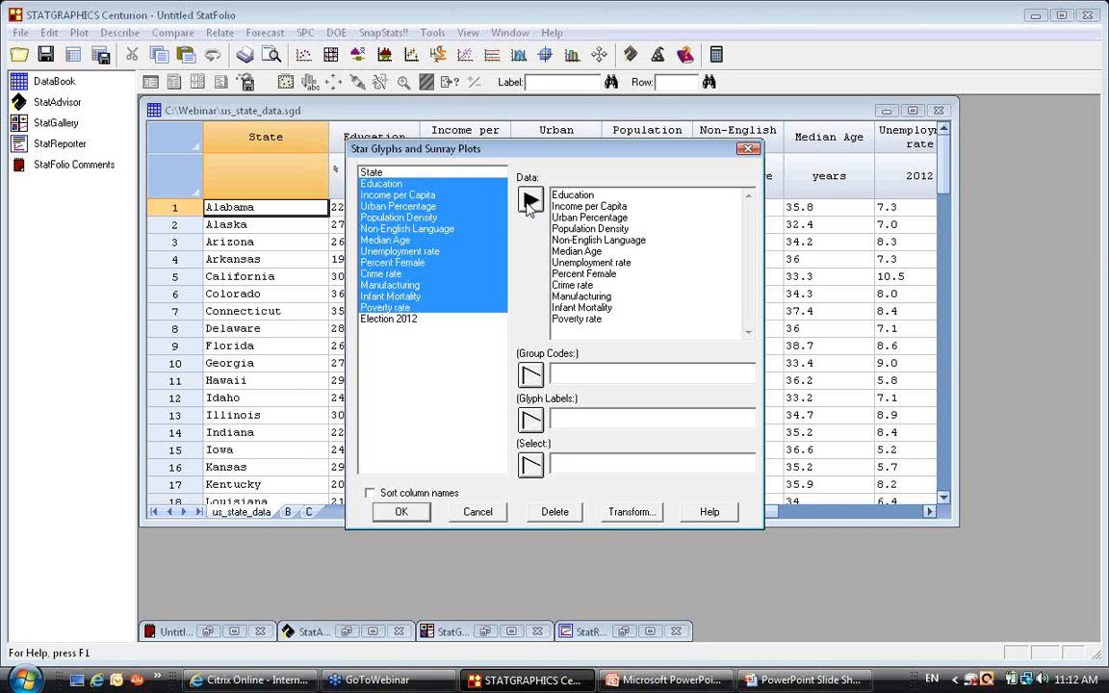
{"action": "left_click", "coordinate": [417, 175]}
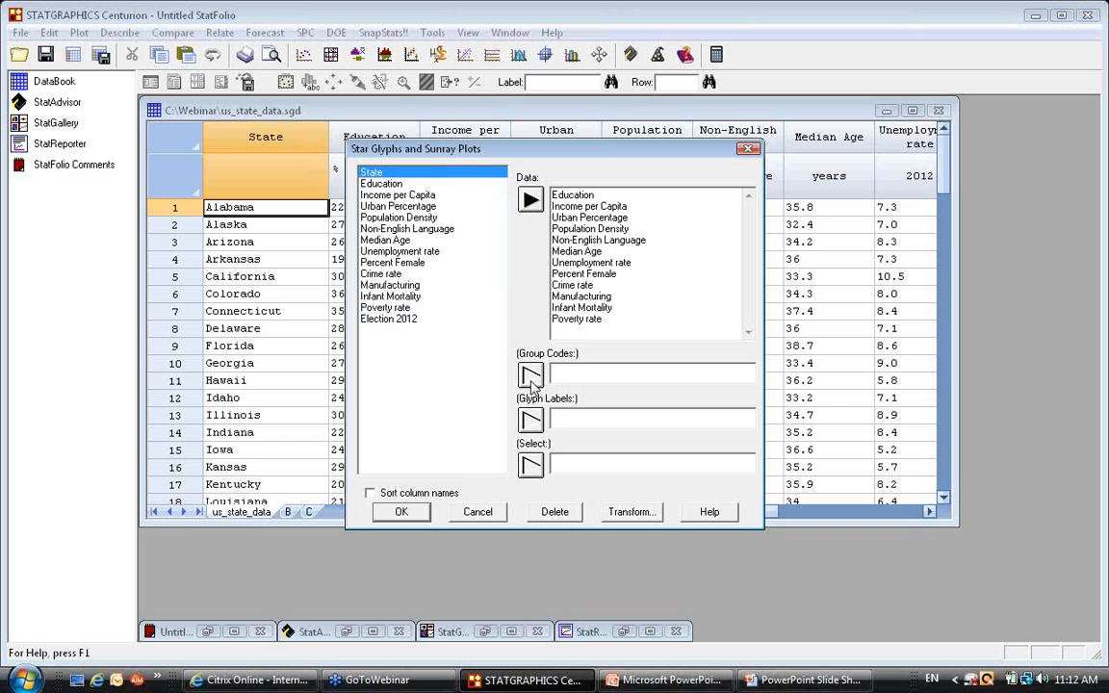
{"action": "left_click", "coordinate": [530, 418]}
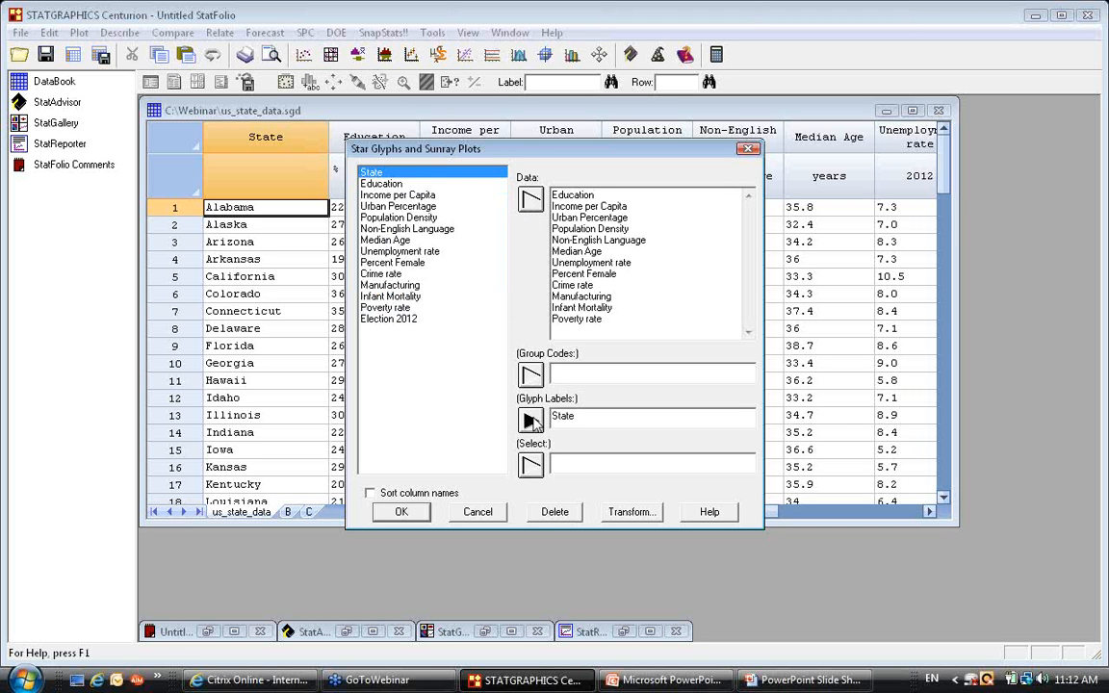
{"action": "left_click", "coordinate": [400, 512]}
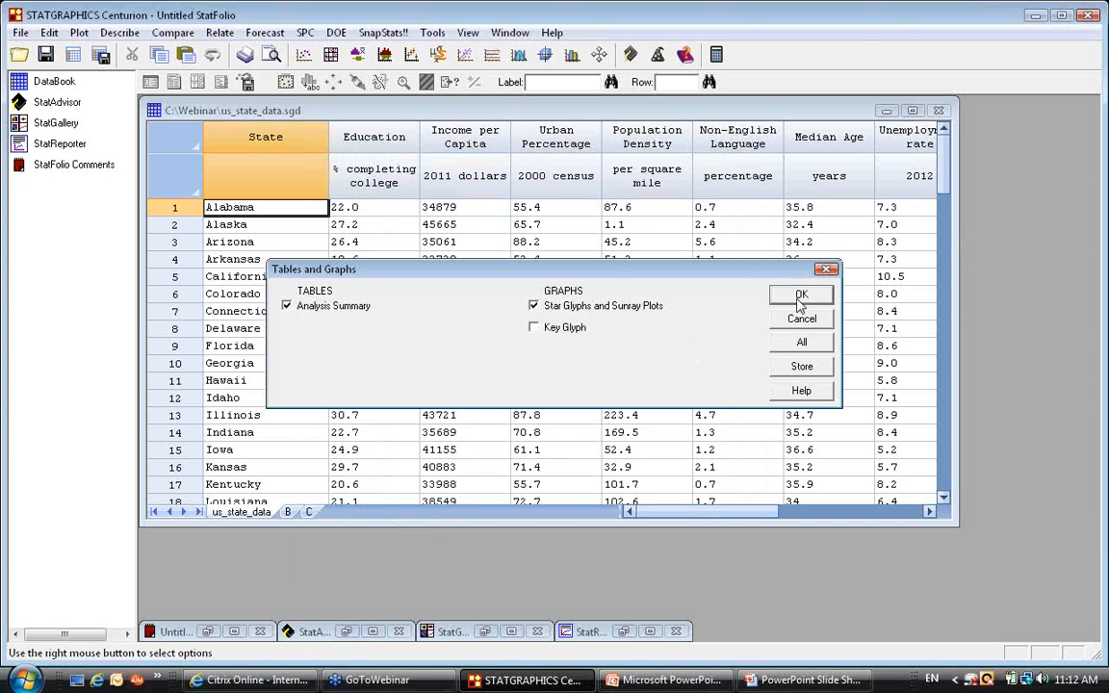
{"action": "left_click", "coordinate": [799, 298]}
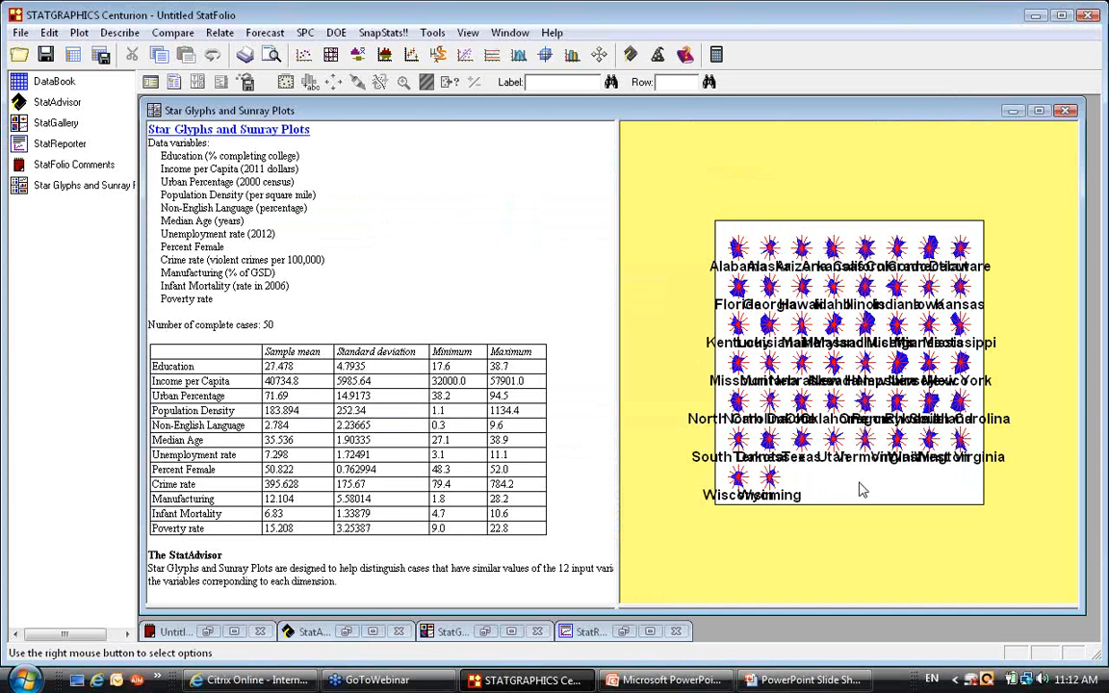
Maximize the star glyph graph pane, then move and enlarge the plot frame so it fills the pane
{"action": "double_click", "coordinate": [862, 491]}
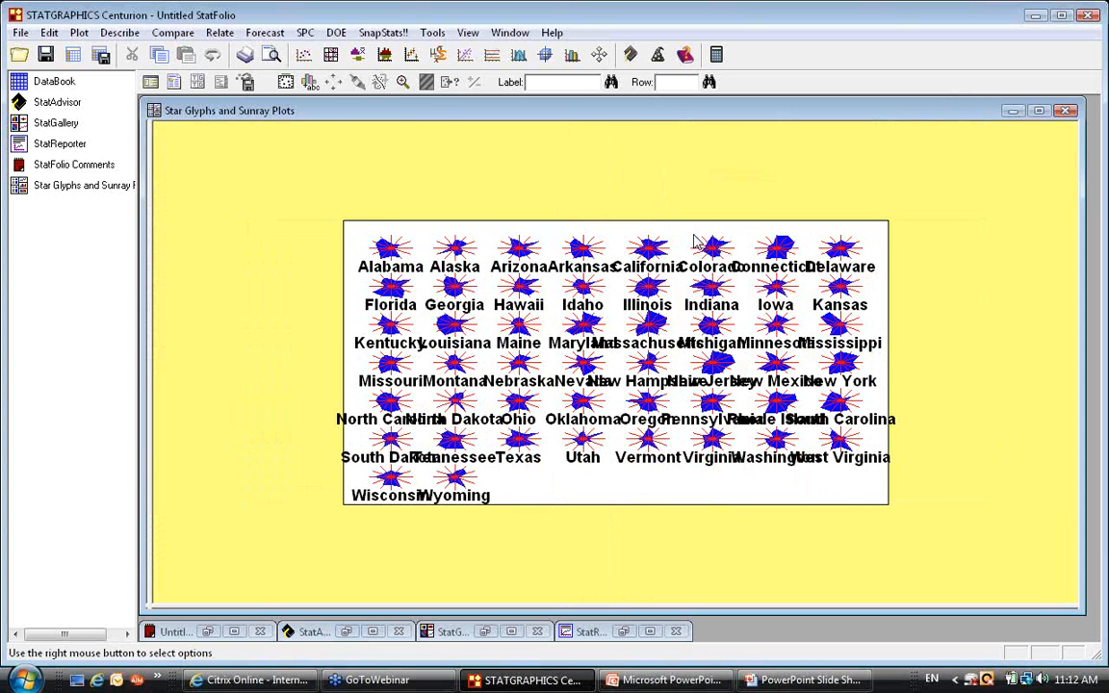
{"action": "left_click", "coordinate": [619, 212]}
{"action": "left_click_drag", "start_coordinate": [686, 243], "coordinate": [517, 159]}
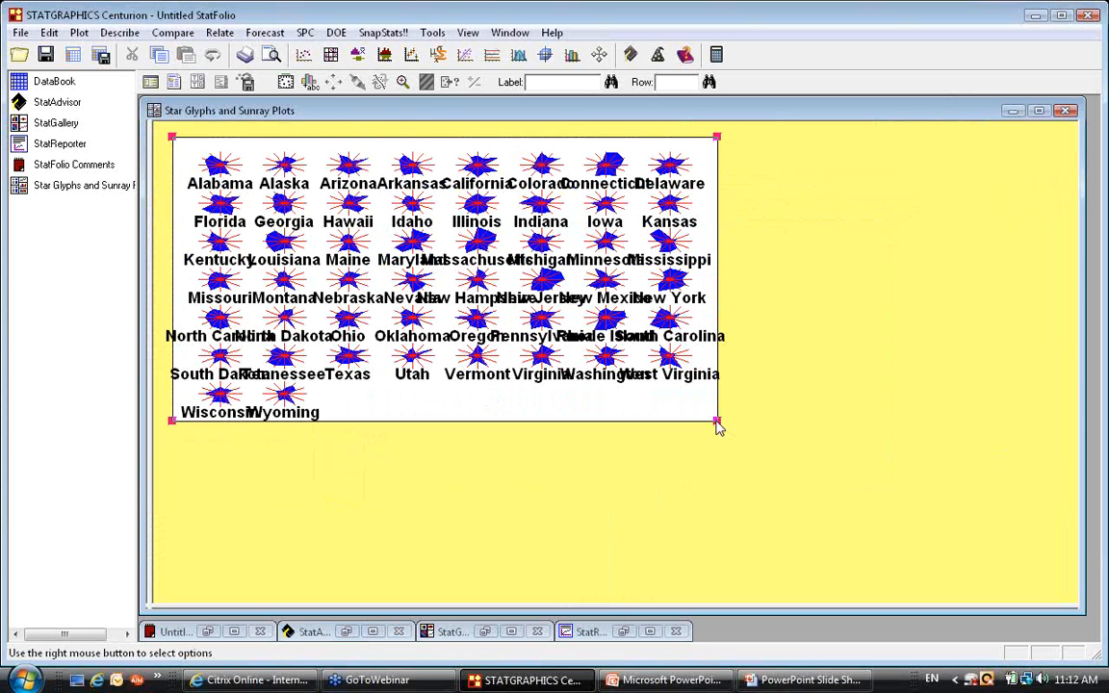
{"action": "left_click_drag", "start_coordinate": [717, 421], "coordinate": [1068, 593]}
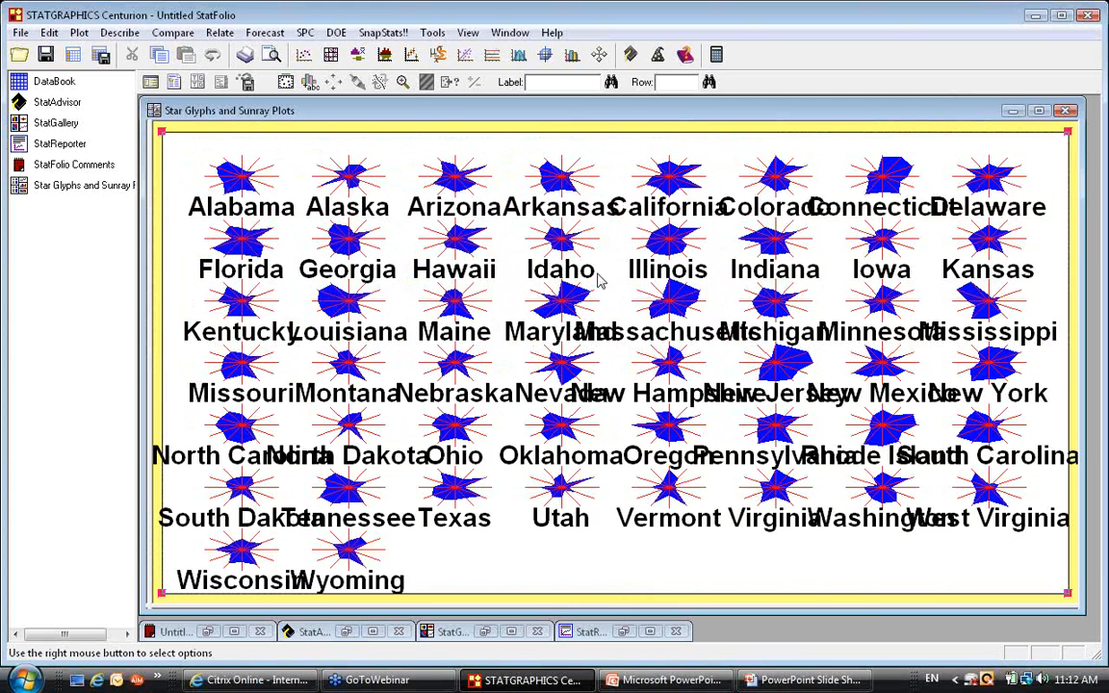
Set the size of all fonts in the star glyph graph to 7
{"action": "right_click", "coordinate": [632, 166]}
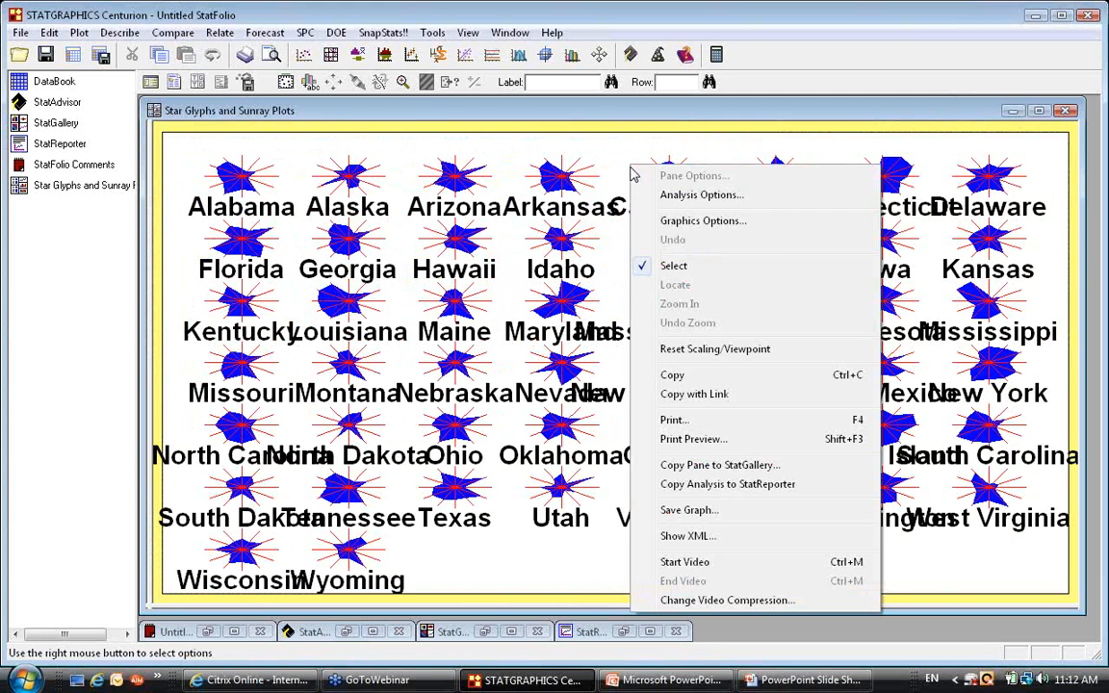
{"action": "left_click", "coordinate": [664, 223]}
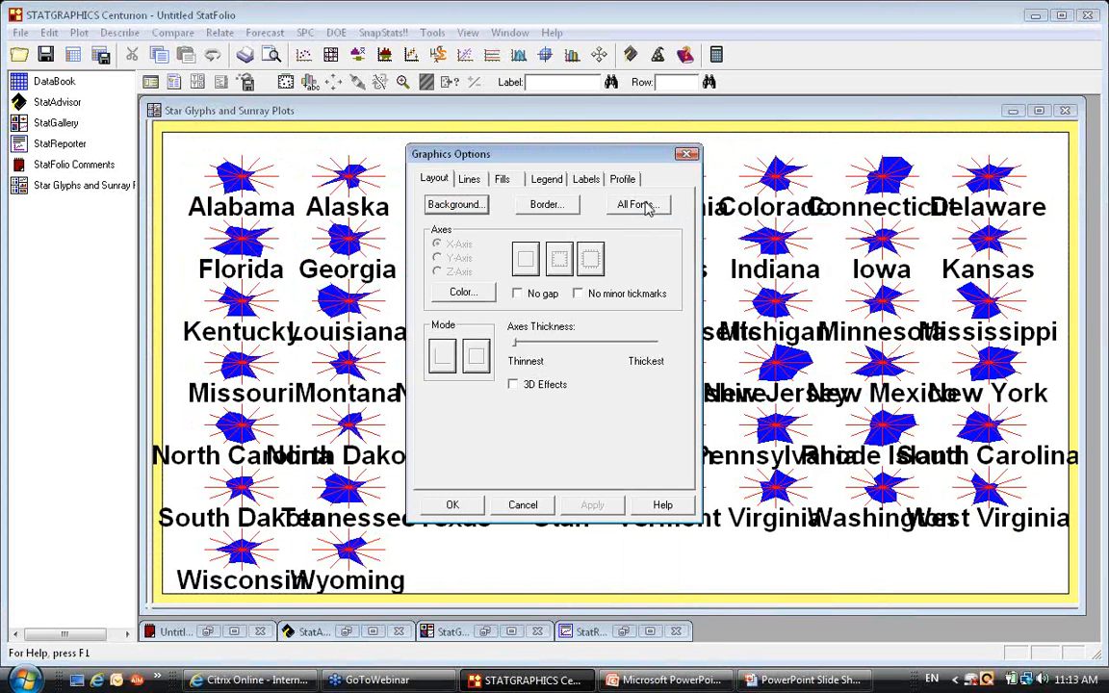
{"action": "left_click", "coordinate": [637, 204]}
{"action": "double_click", "coordinate": [635, 235]}
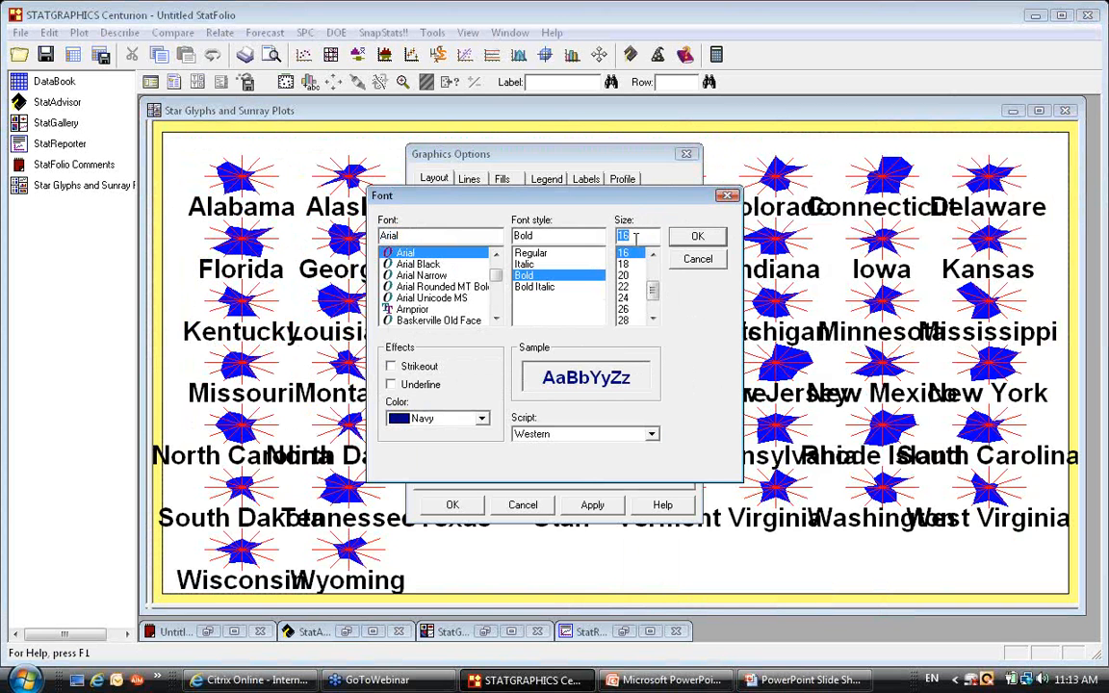
{"action": "type", "text": "7"}
{"action": "left_click", "coordinate": [705, 237]}
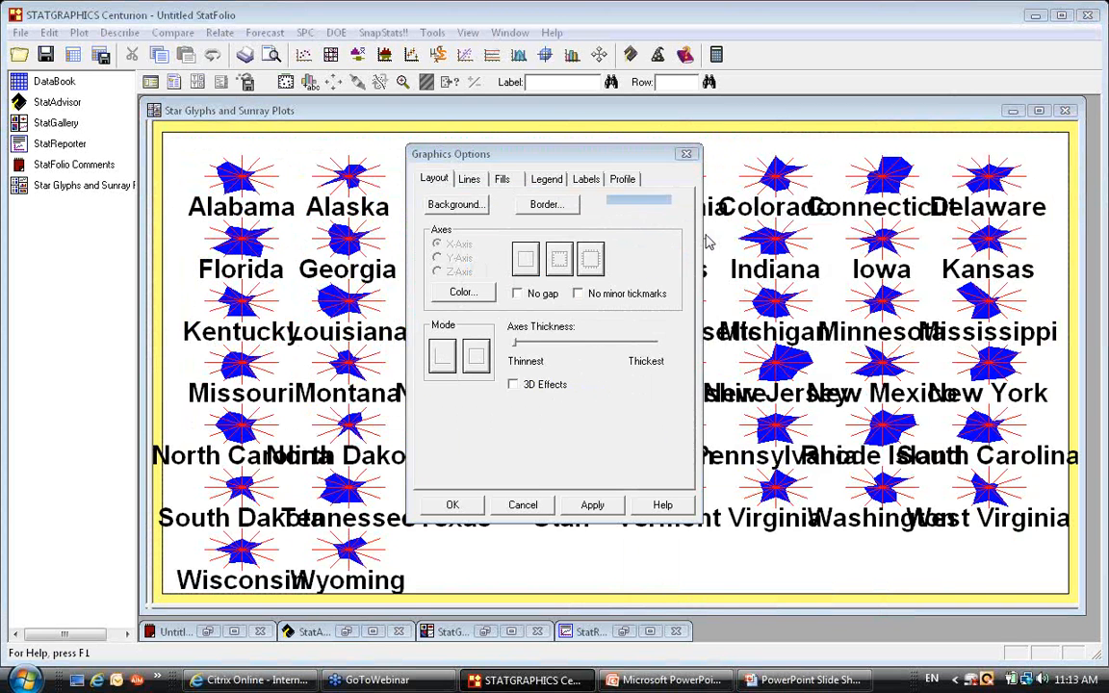
{"action": "left_click", "coordinate": [453, 506]}
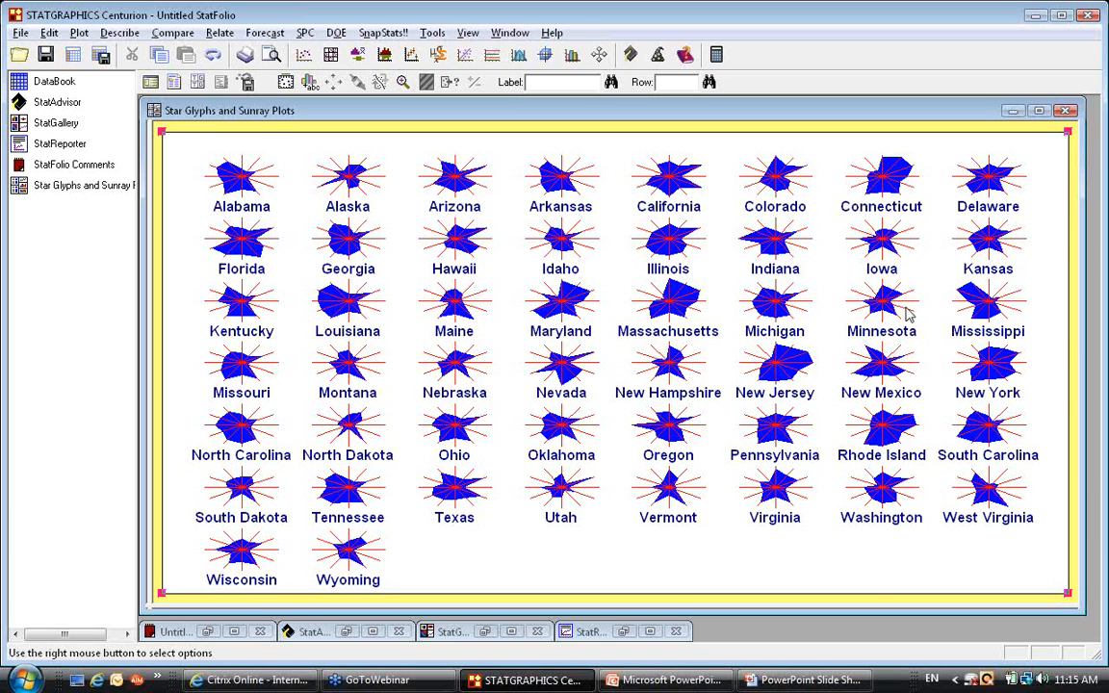
Switch to the PowerPoint slide show and advance from the Star Glyphs slide through the following slides
{"action": "key", "text": "alt"}
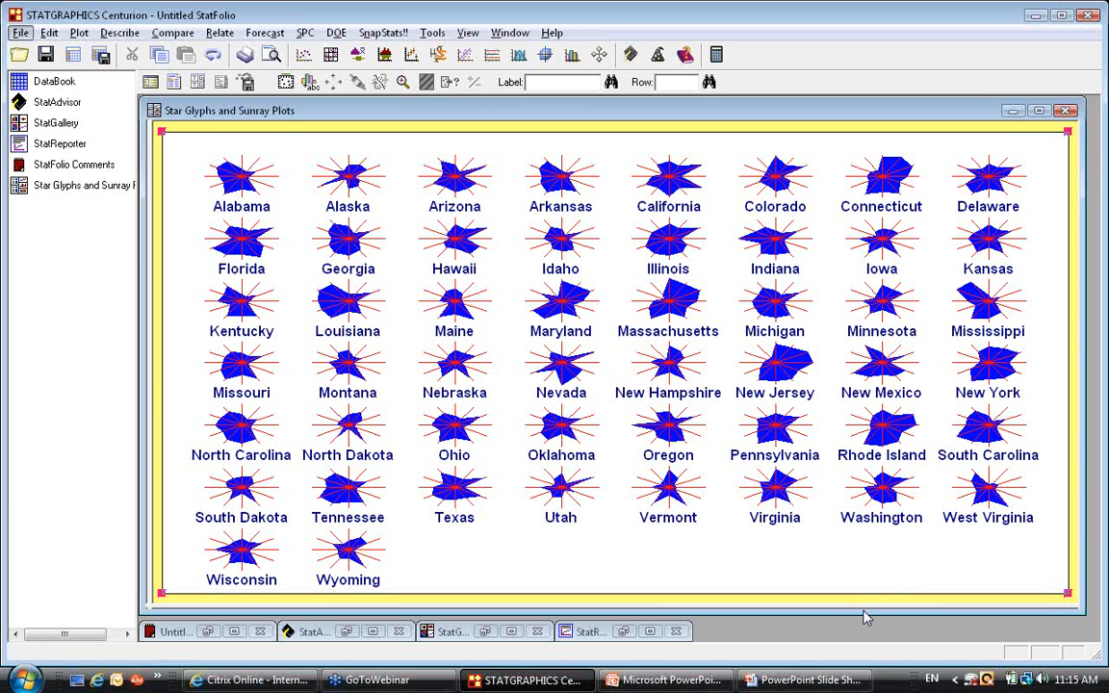
{"action": "left_click", "coordinate": [828, 686]}
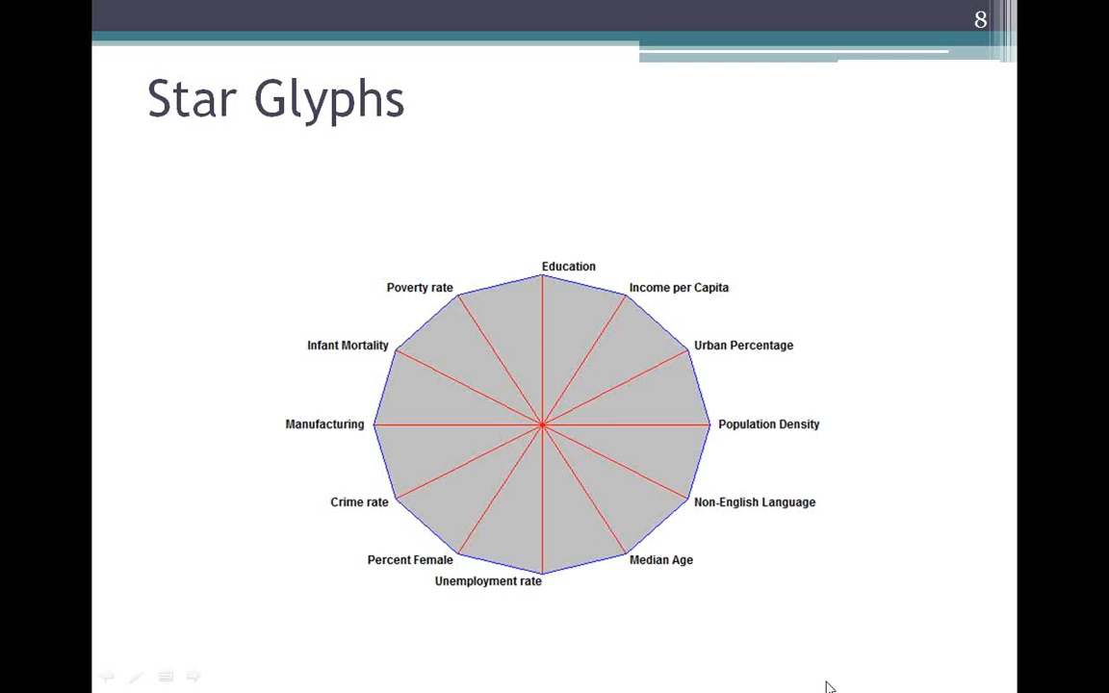
{"action": "key", "text": "Right"}
{"action": "key", "text": "Right"}
{"action": "key", "text": "Right"}
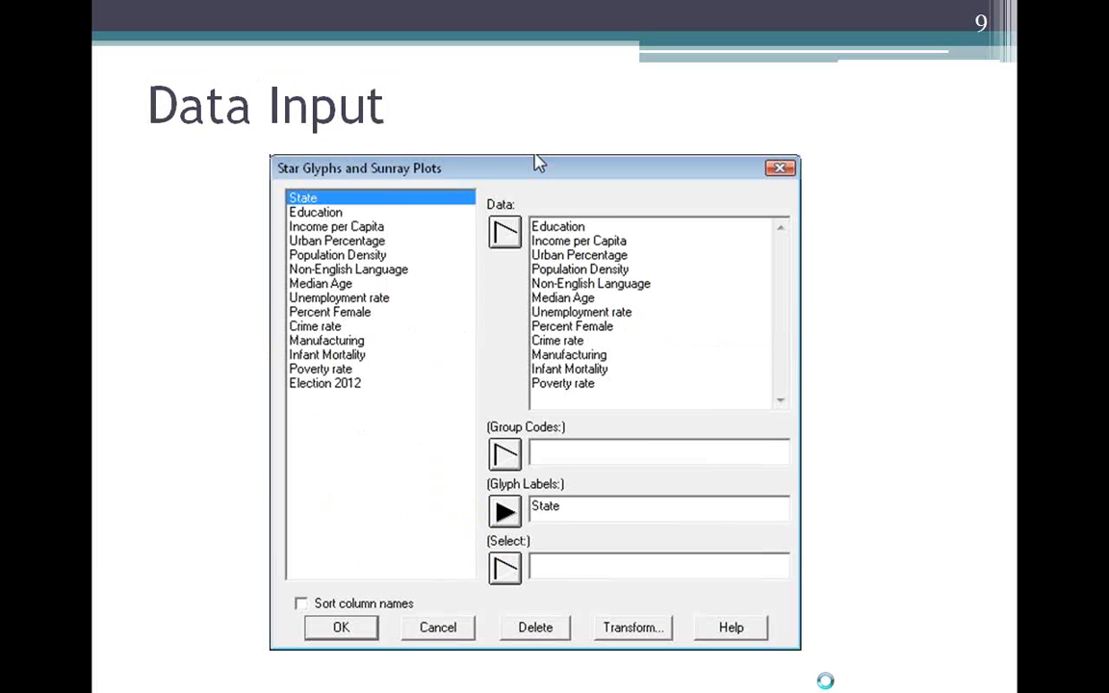
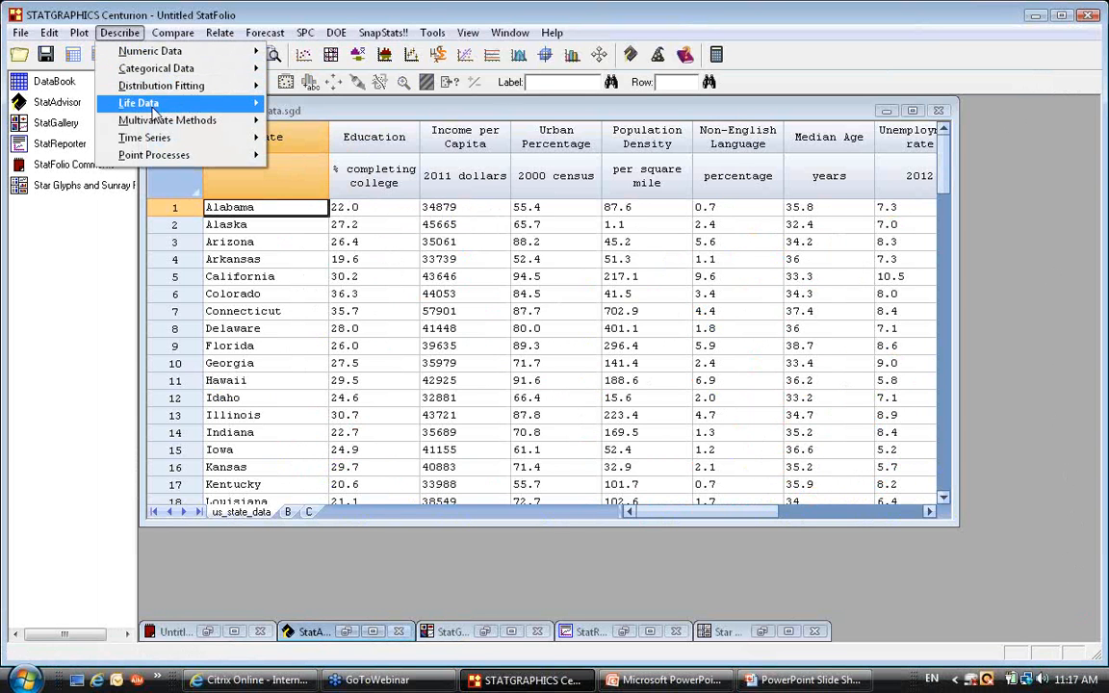
Set up a Cluster Analysis with Education through Poverty rate as data and State as the point labels
{"action": "mouse_move", "coordinate": [154, 122]}
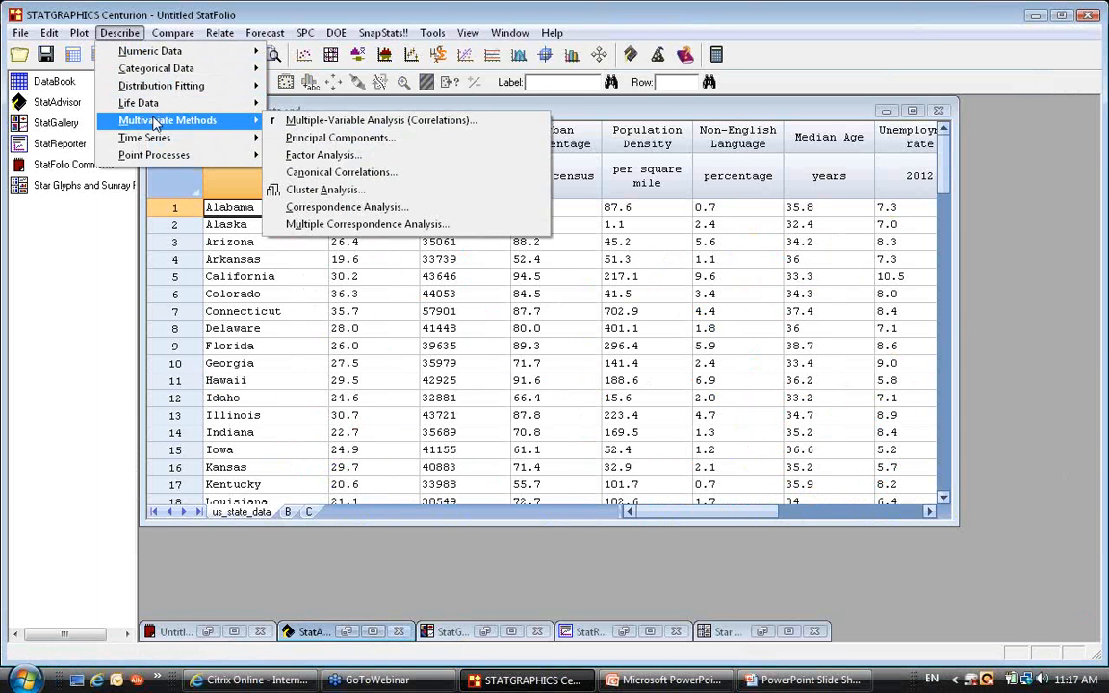
{"action": "left_click", "coordinate": [310, 191]}
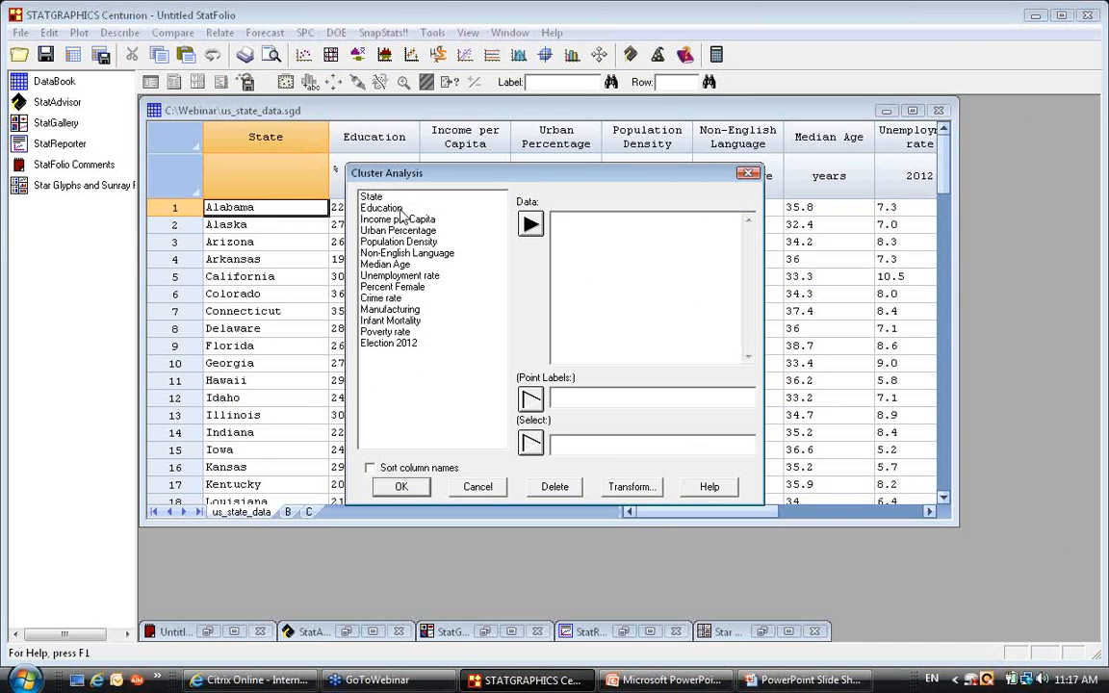
{"action": "left_click_drag", "start_coordinate": [394, 209], "coordinate": [397, 331]}
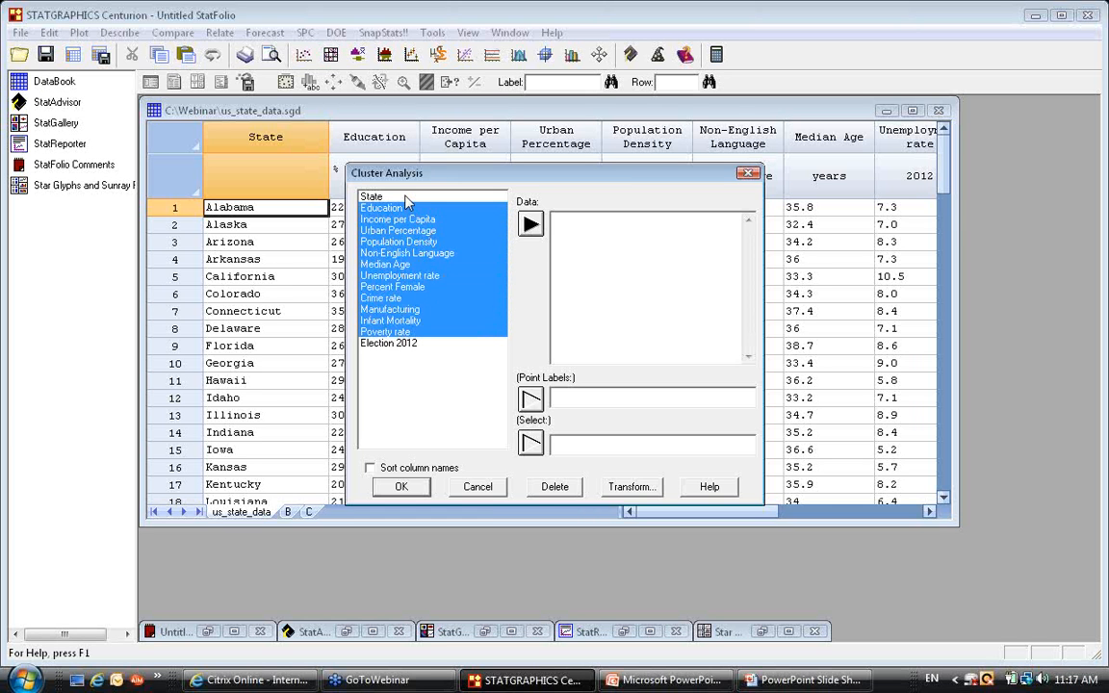
{"action": "left_click", "coordinate": [531, 224]}
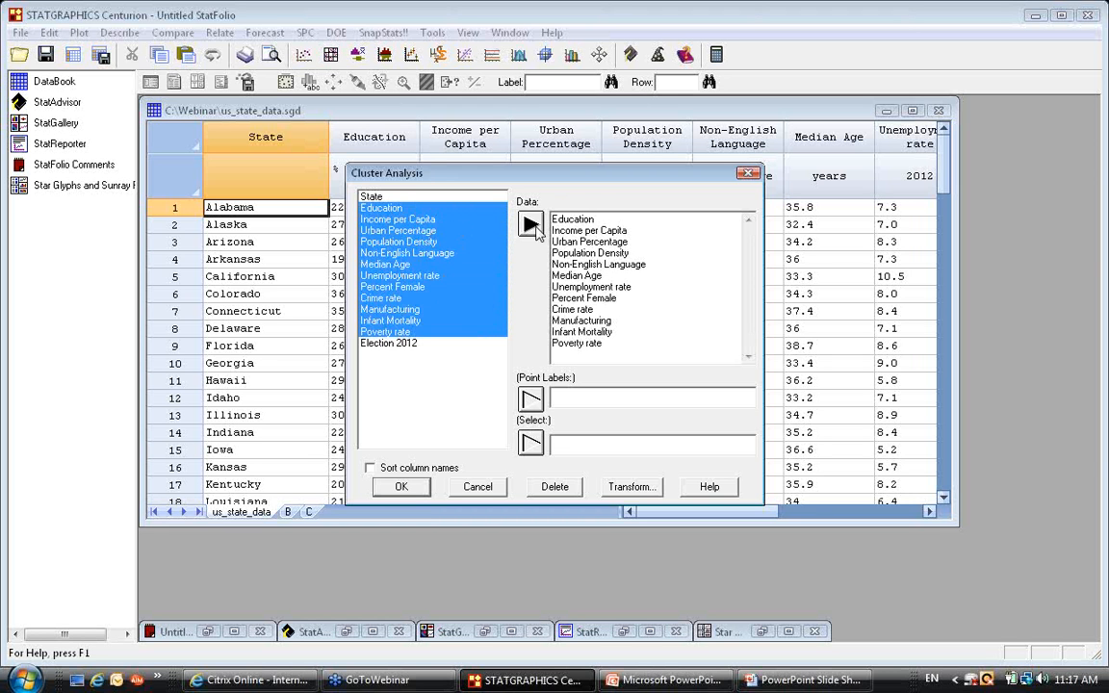
{"action": "left_click", "coordinate": [384, 198]}
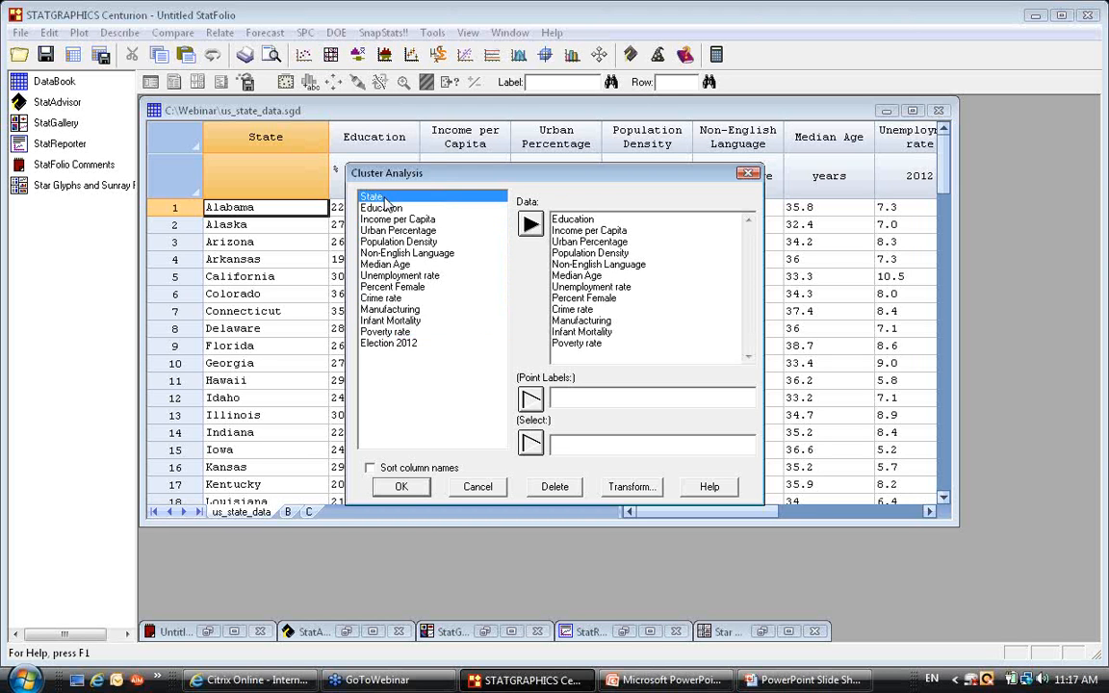
{"action": "left_click", "coordinate": [532, 399]}
{"action": "left_click", "coordinate": [404, 486]}
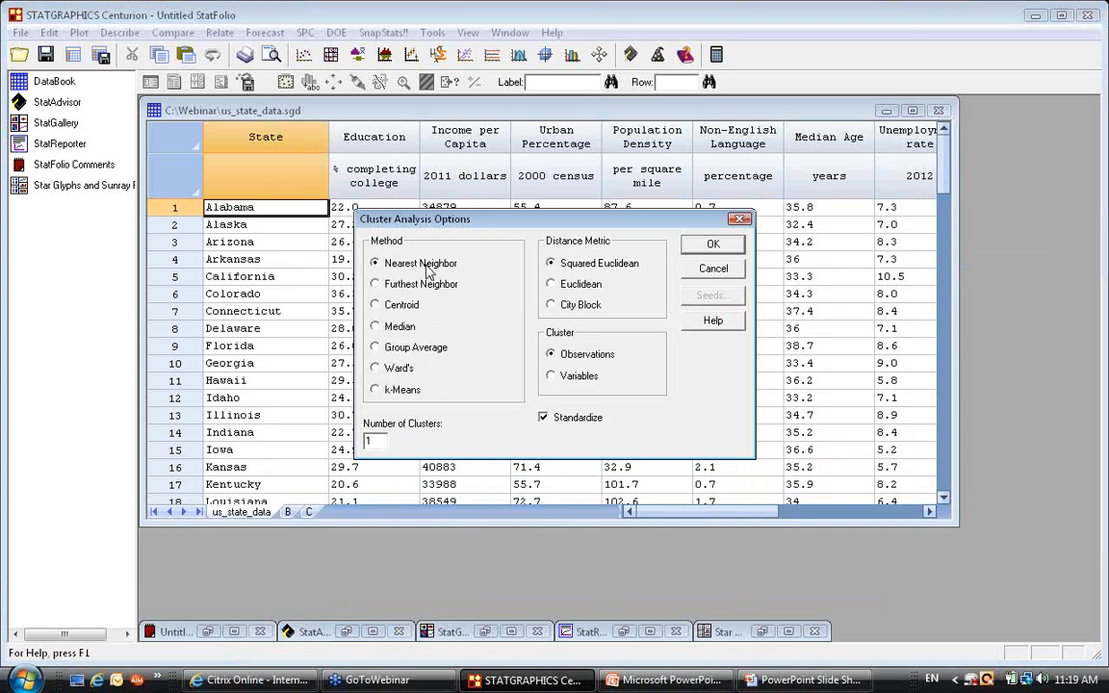
Run the clustering of observations with Nearest Neighbor, Squared Euclidean distance, standardization and 1 cluster, producing the Analysis Summary and Dendrogram
{"action": "left_click", "coordinate": [379, 440]}
{"action": "left_click", "coordinate": [714, 246]}
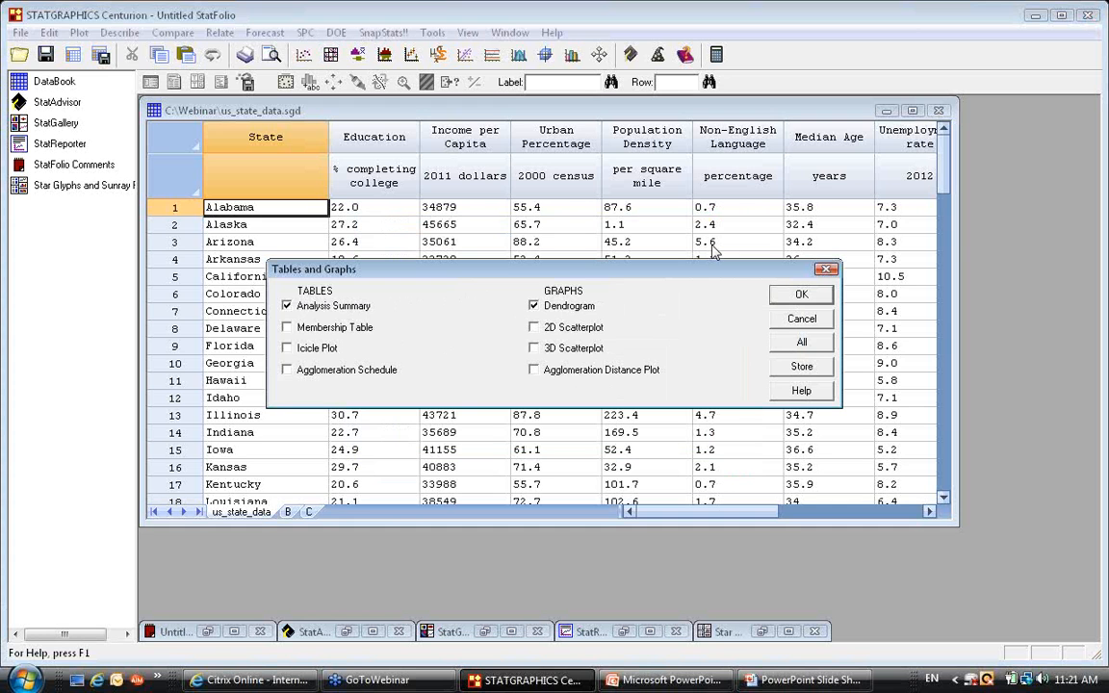
{"action": "left_click", "coordinate": [787, 295]}
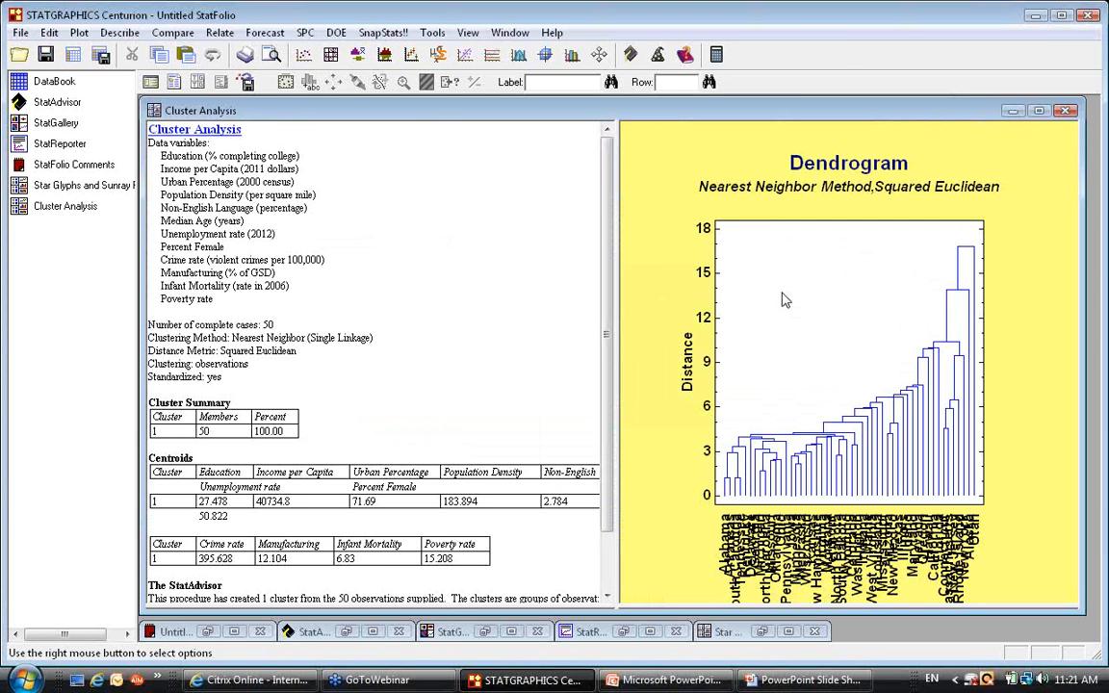
Maximize the dendrogram pane, widen the plot frame on both sides and raise it to fit the state labels
{"action": "double_click", "coordinate": [785, 300]}
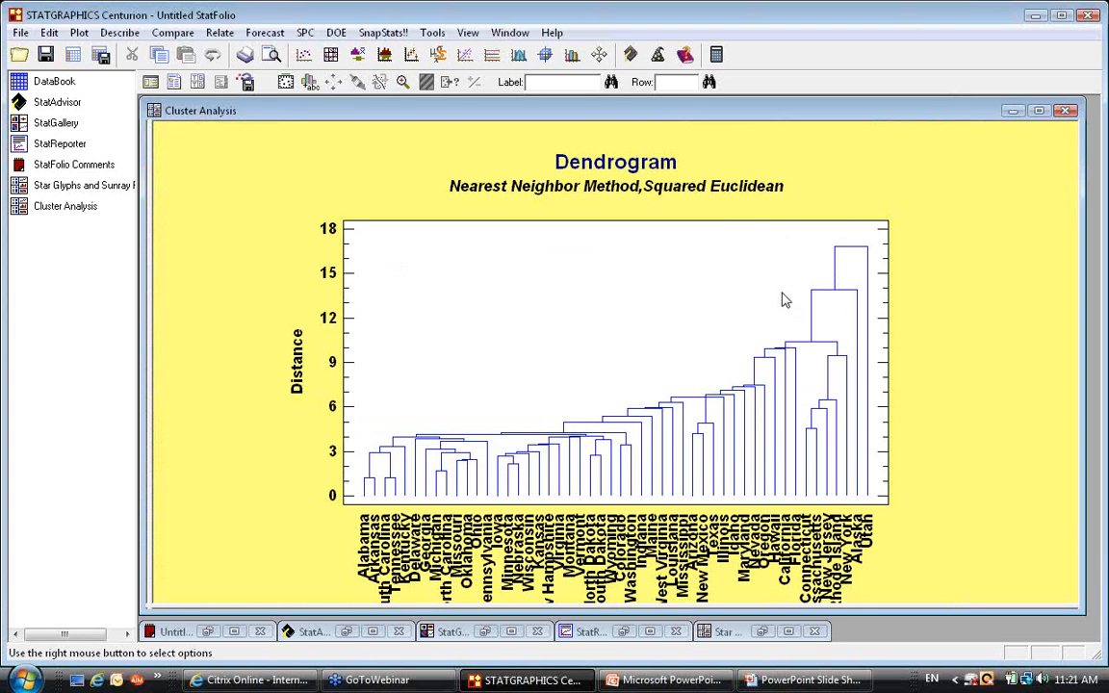
{"action": "left_click", "coordinate": [352, 347]}
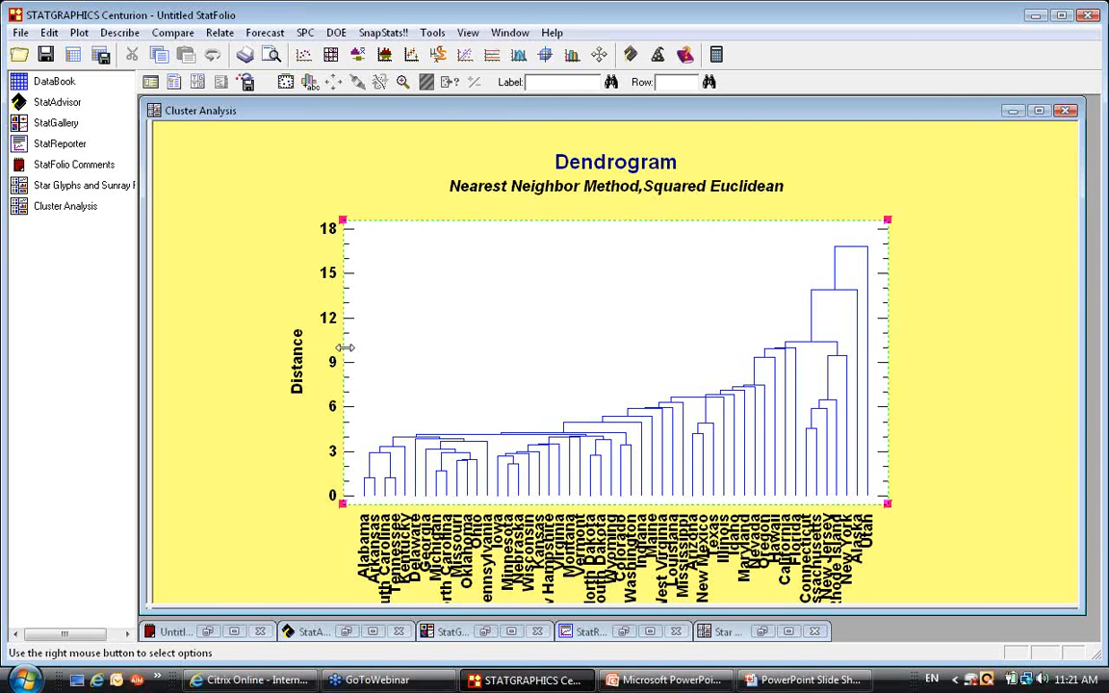
{"action": "left_click_drag", "start_coordinate": [345, 348], "coordinate": [251, 346]}
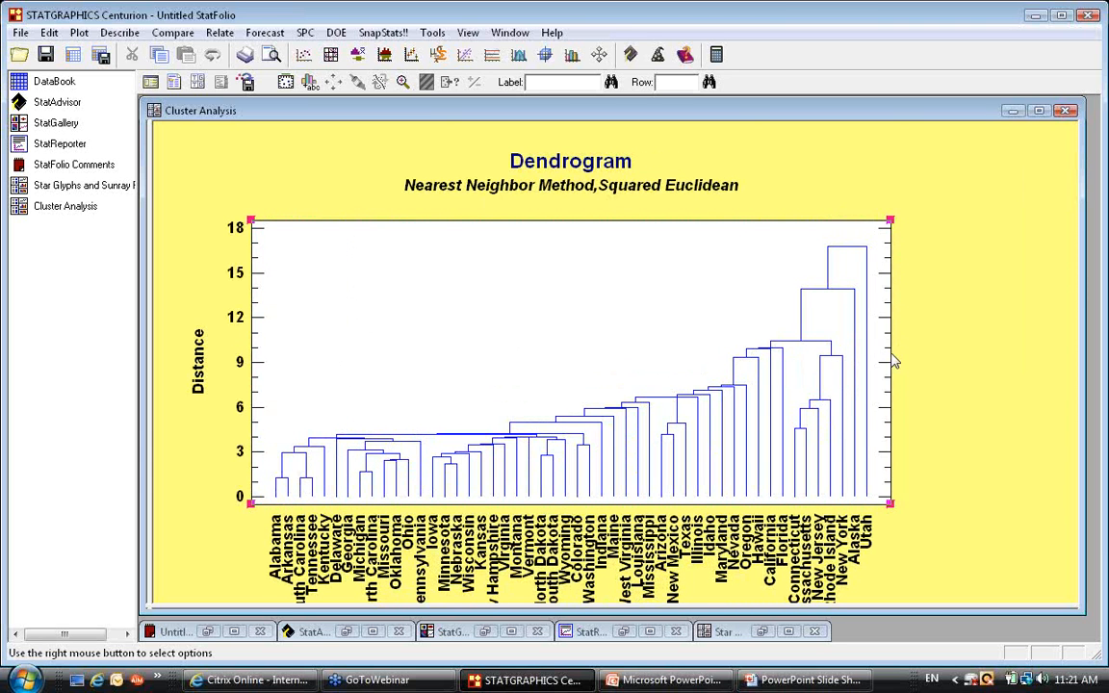
{"action": "left_click_drag", "start_coordinate": [891, 354], "coordinate": [993, 351]}
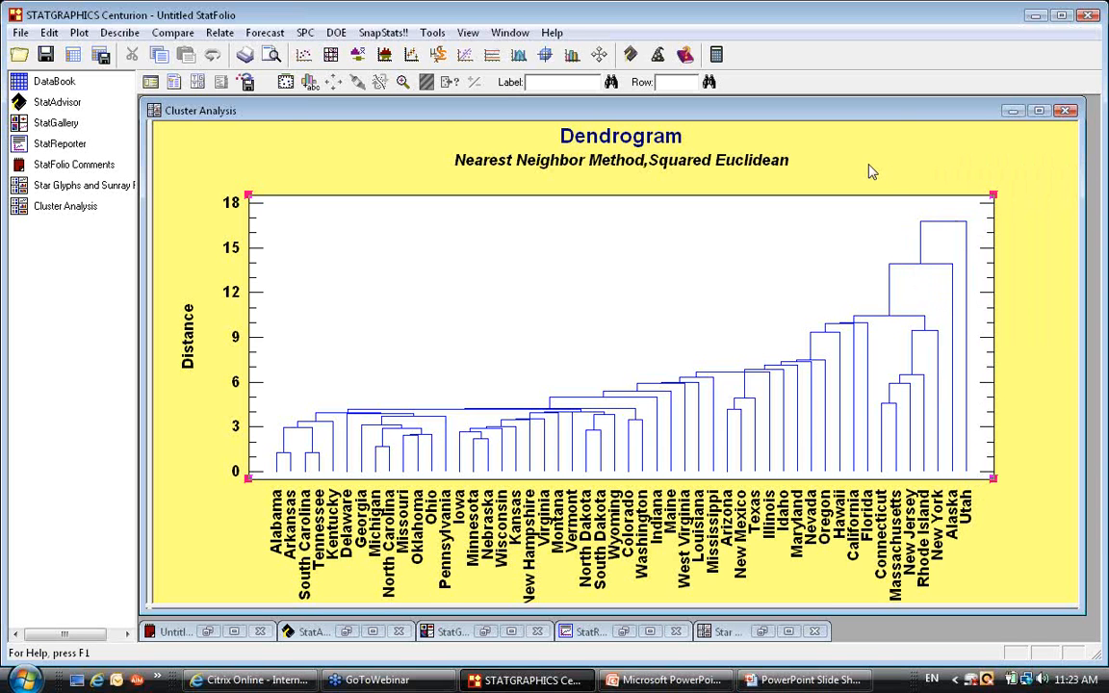
Set the number of clusters to 3 in the cluster analysis options, keeping the Nearest Neighbor method
{"action": "right_click", "coordinate": [556, 148]}
{"action": "left_click", "coordinate": [722, 196]}
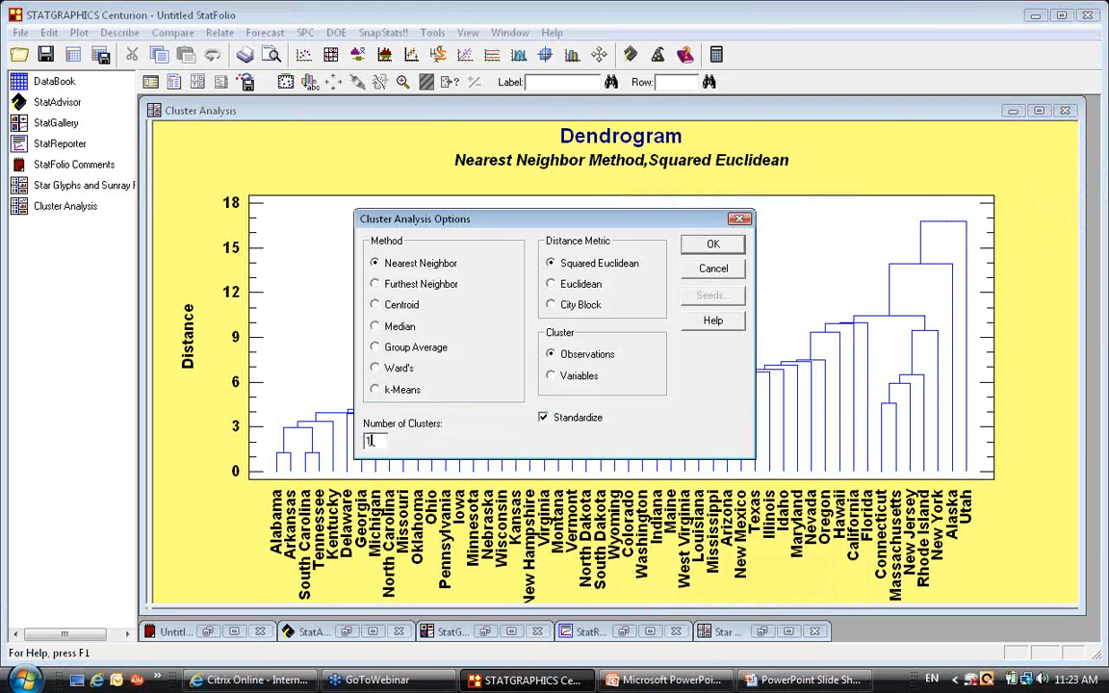
{"action": "left_click_drag", "start_coordinate": [372, 440], "coordinate": [358, 448]}
{"action": "type", "text": "3"}
{"action": "left_click", "coordinate": [732, 247]}
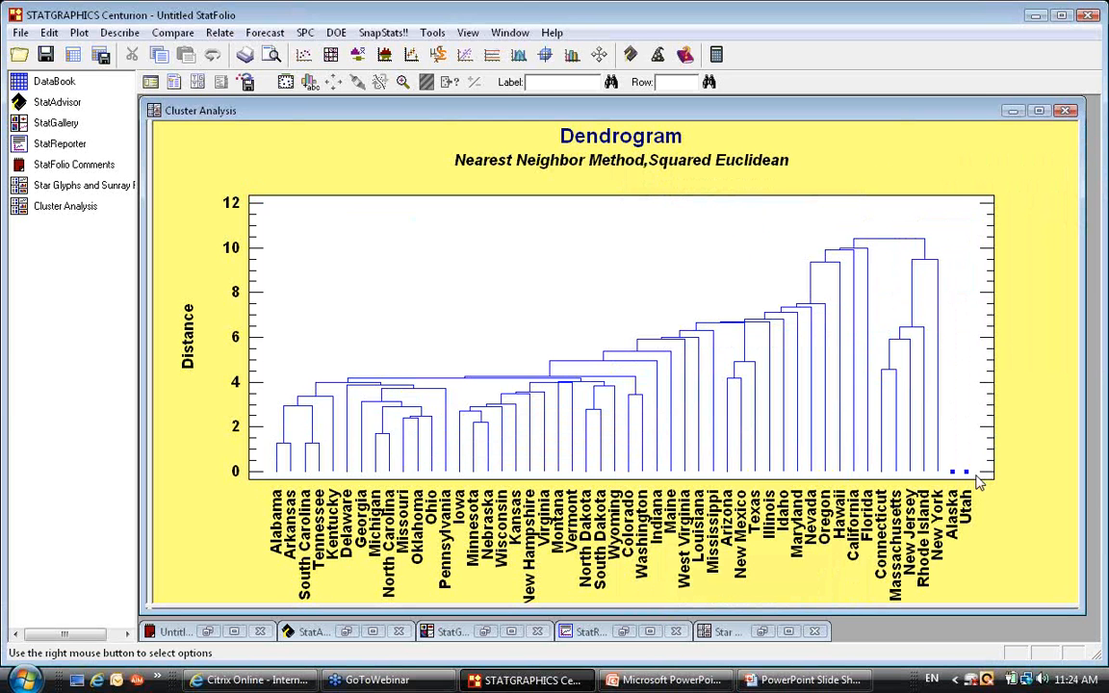
Change the clustering method to Furthest Neighbor and set the number of clusters to 1
{"action": "right_click", "coordinate": [838, 164]}
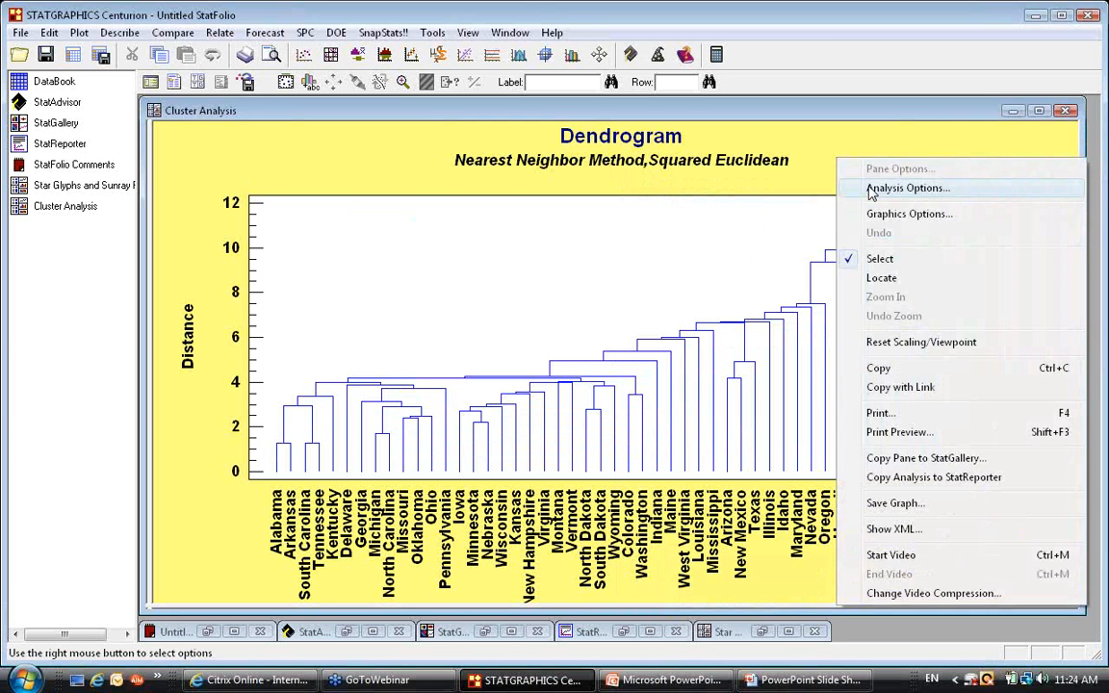
{"action": "left_click", "coordinate": [869, 180]}
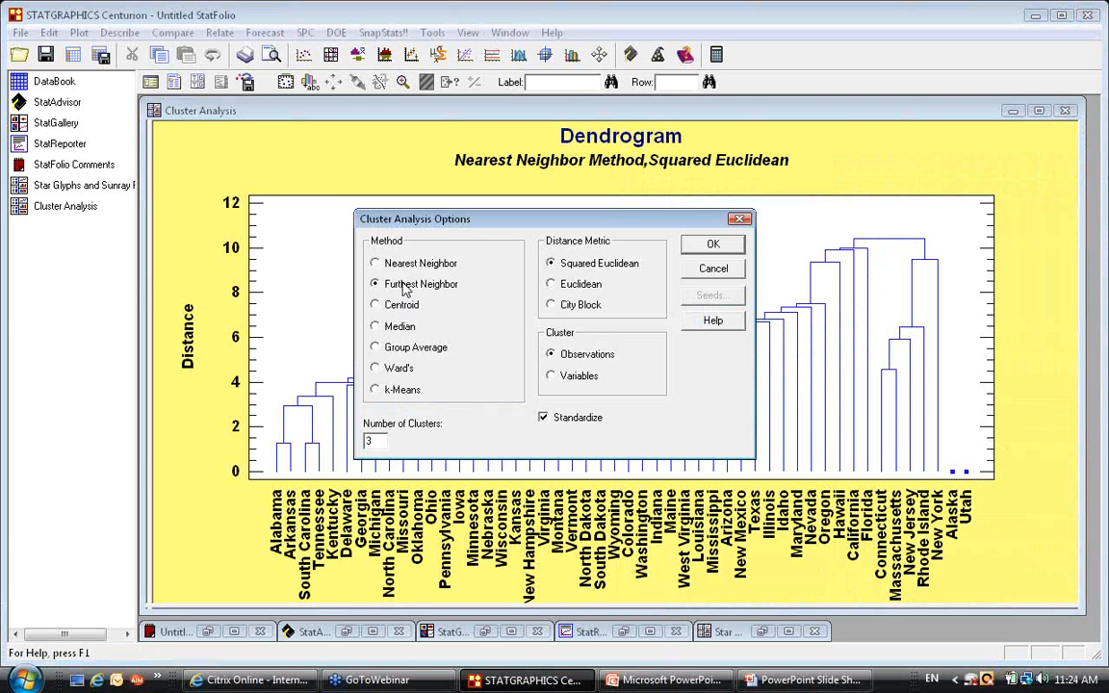
{"action": "double_click", "coordinate": [367, 442]}
{"action": "type", "text": "1"}
{"action": "left_click", "coordinate": [714, 247]}
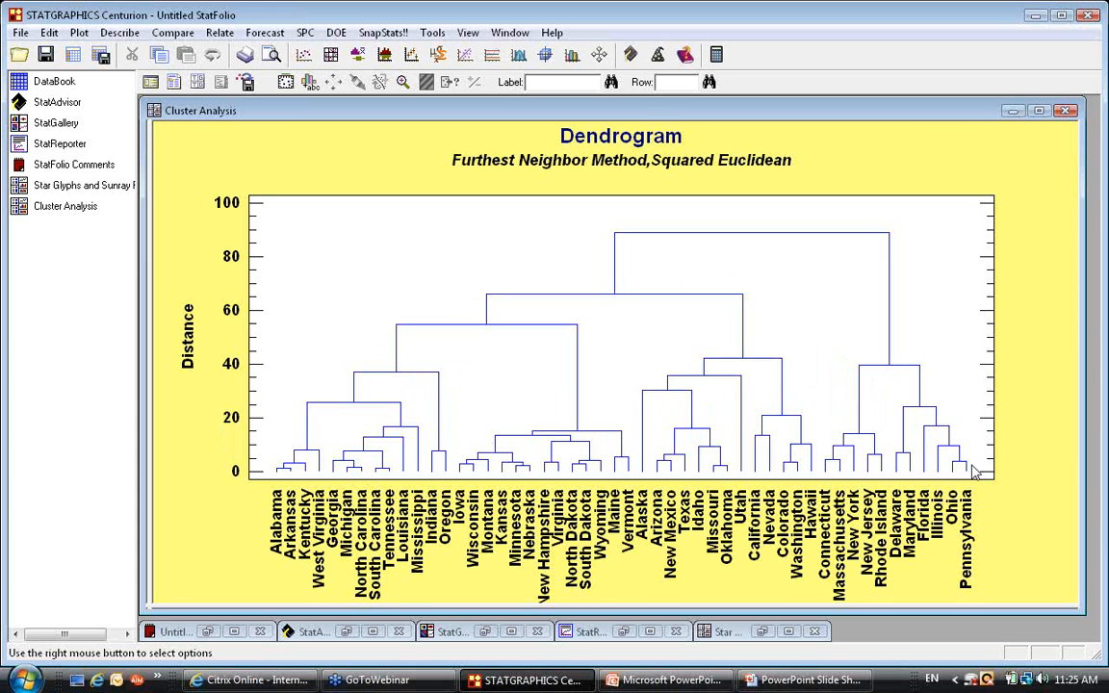
Add the Agglomeration Distance Plot to the cluster analysis, enlarge it to examine the distance jumps, and restore the pane layout
{"action": "left_click", "coordinate": [197, 82]}
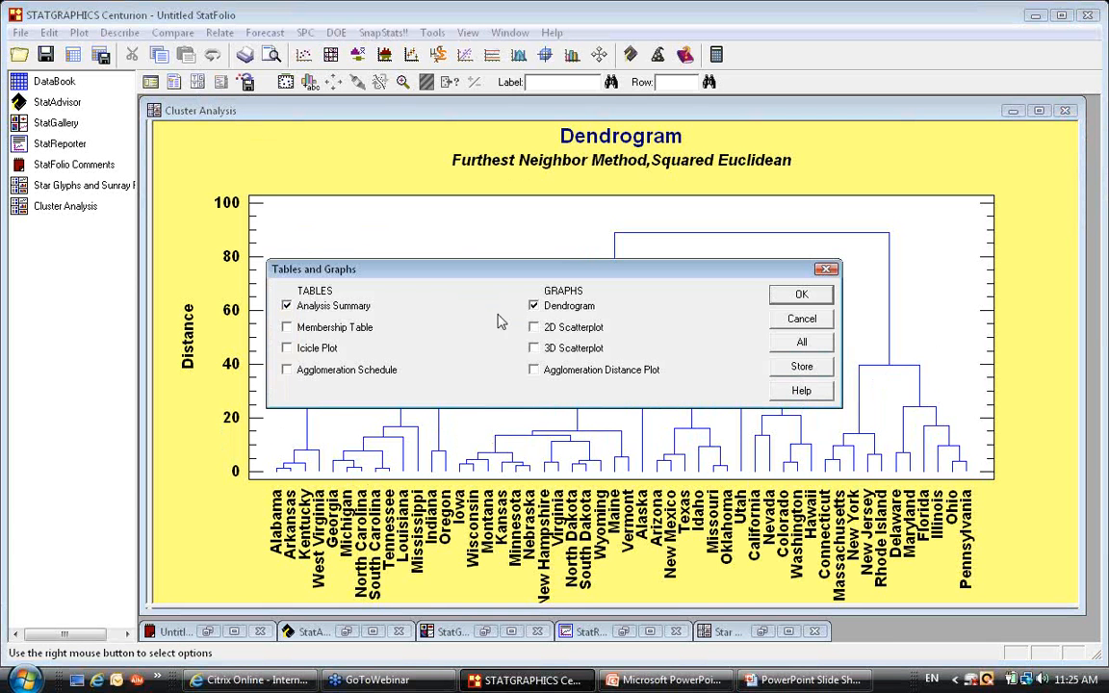
{"action": "left_click", "coordinate": [574, 373]}
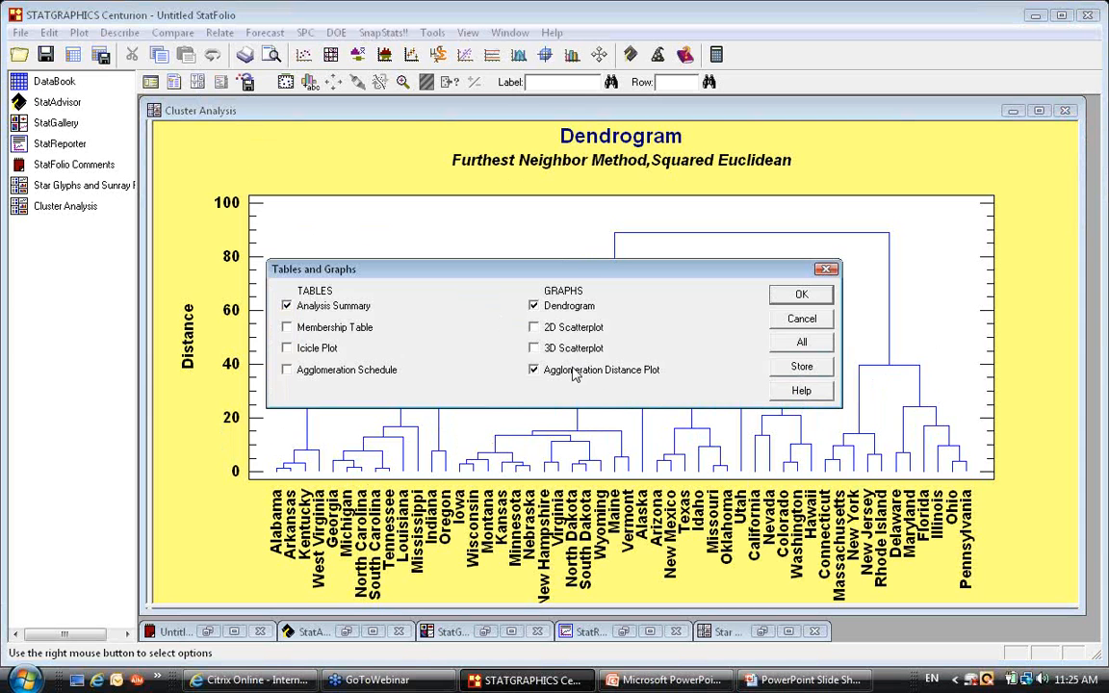
{"action": "left_click", "coordinate": [778, 295]}
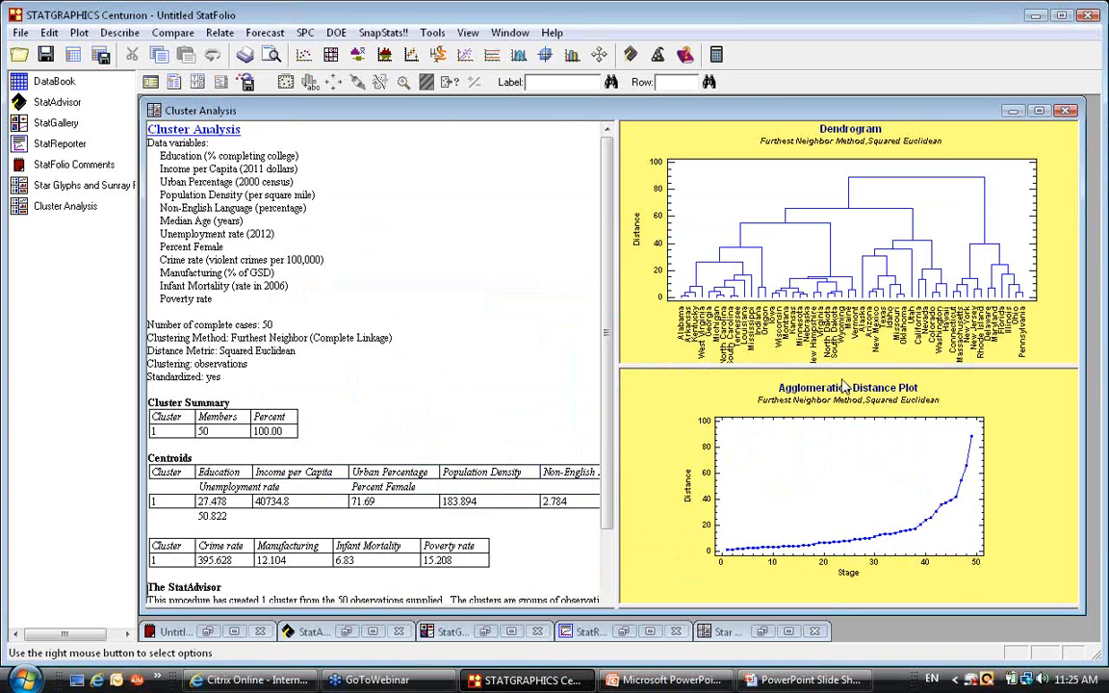
{"action": "double_click", "coordinate": [864, 441]}
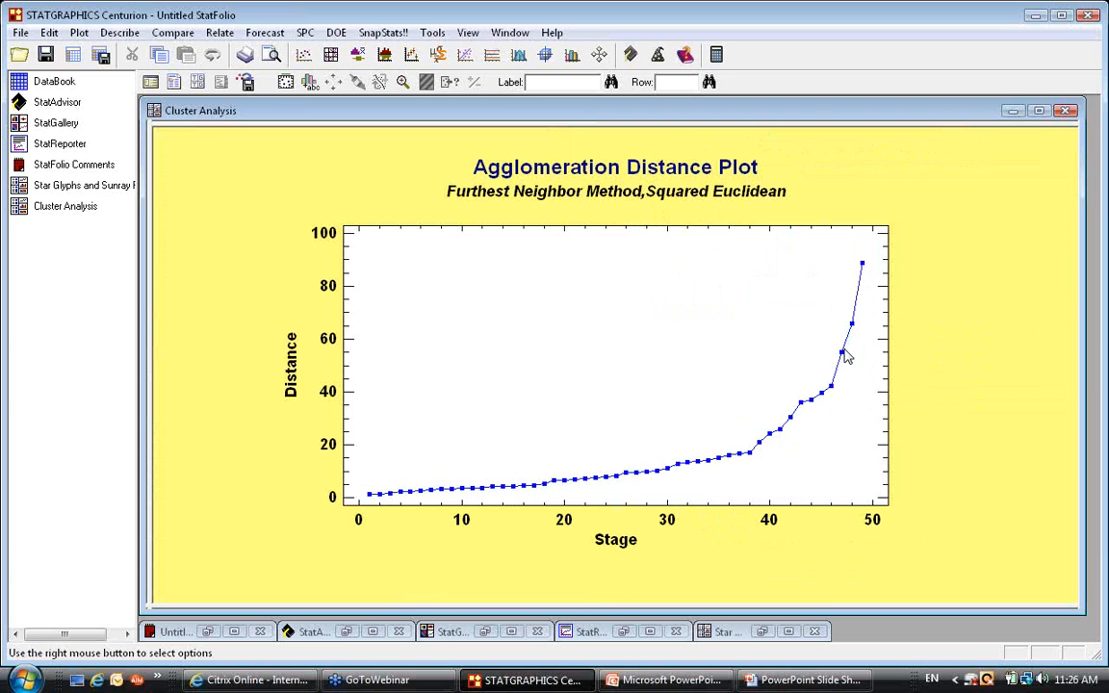
{"action": "double_click", "coordinate": [911, 414]}
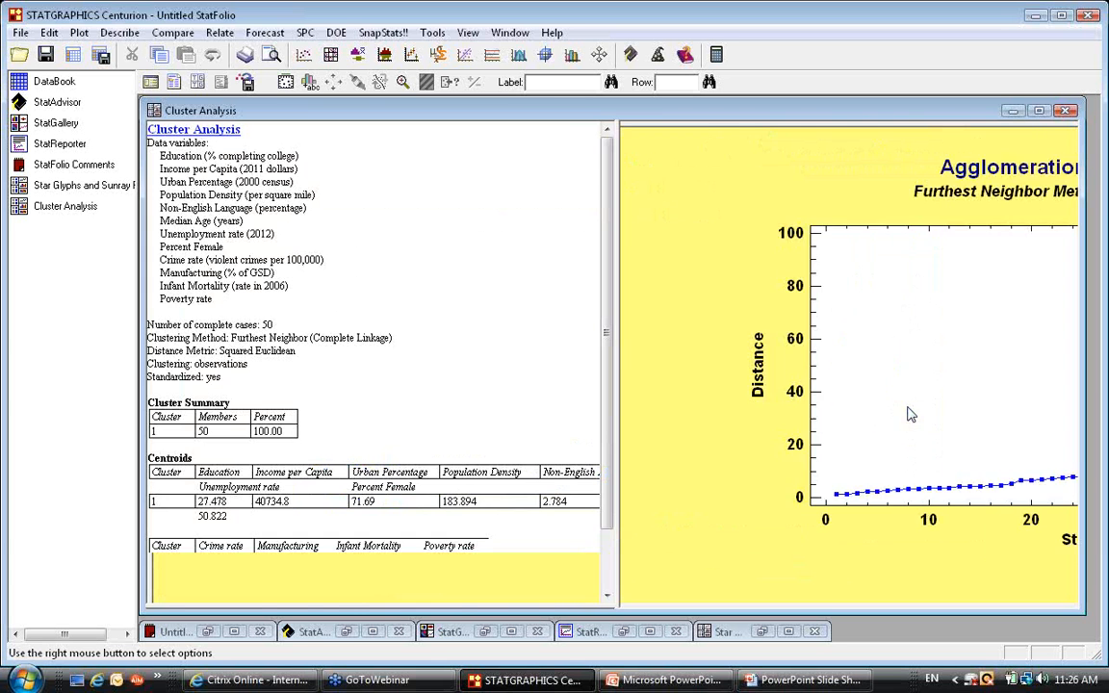
Maximize the dendrogram and set the number of clusters to 4 in the analysis options, keeping the Furthest Neighbor method
{"action": "double_click", "coordinate": [871, 315]}
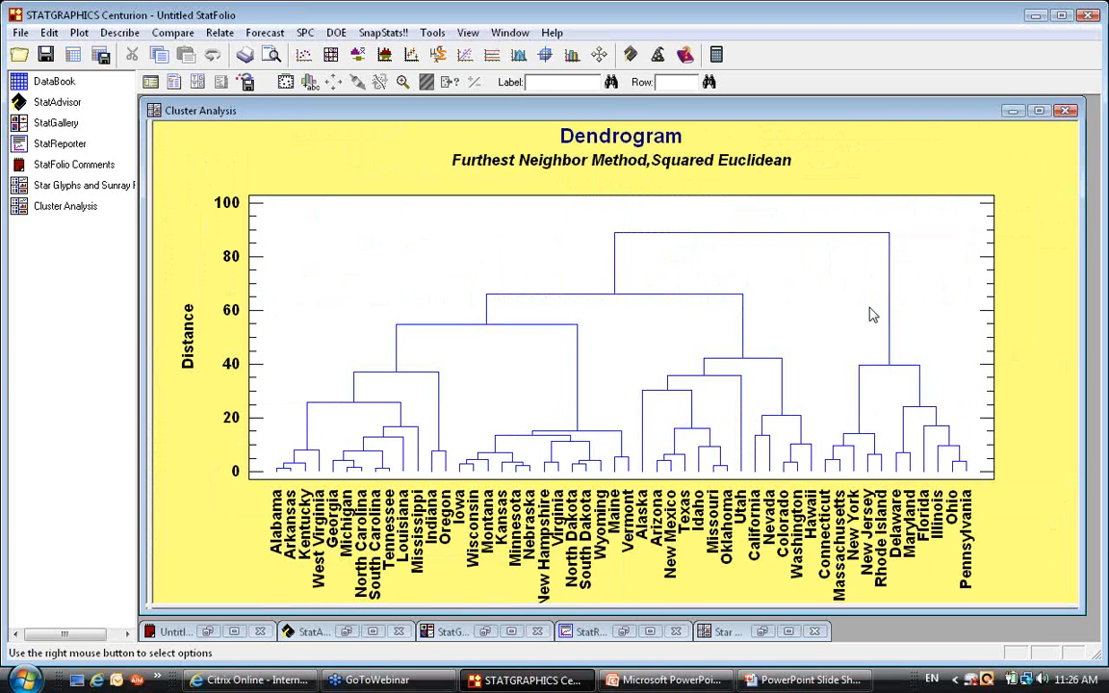
{"action": "right_click", "coordinate": [745, 191]}
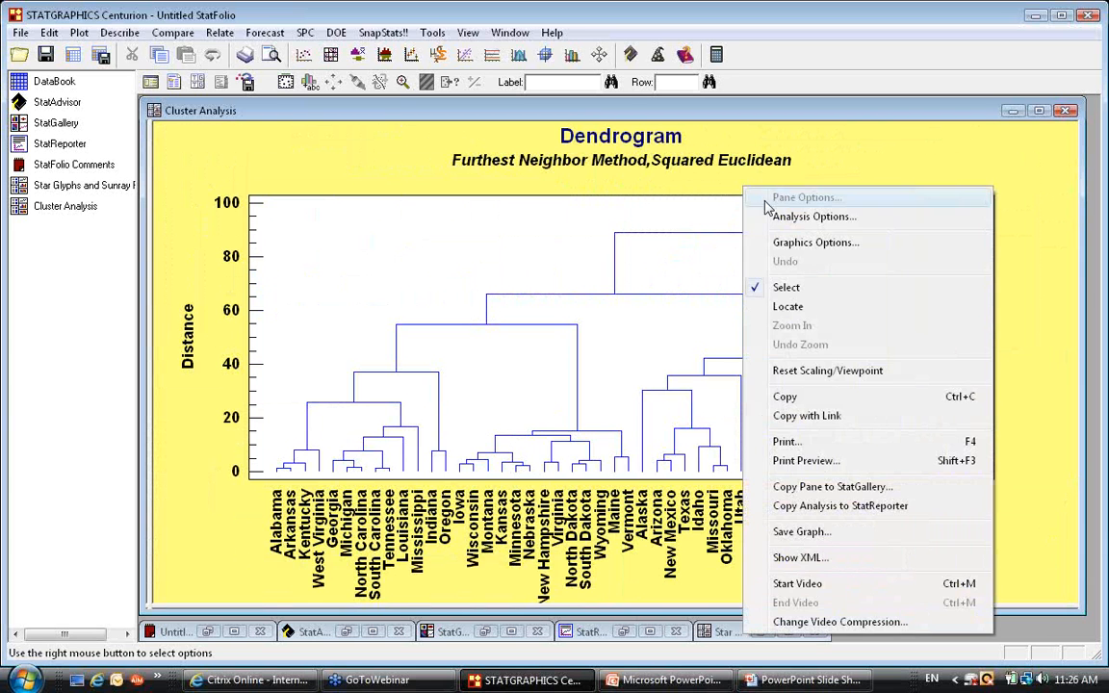
{"action": "left_click", "coordinate": [814, 216]}
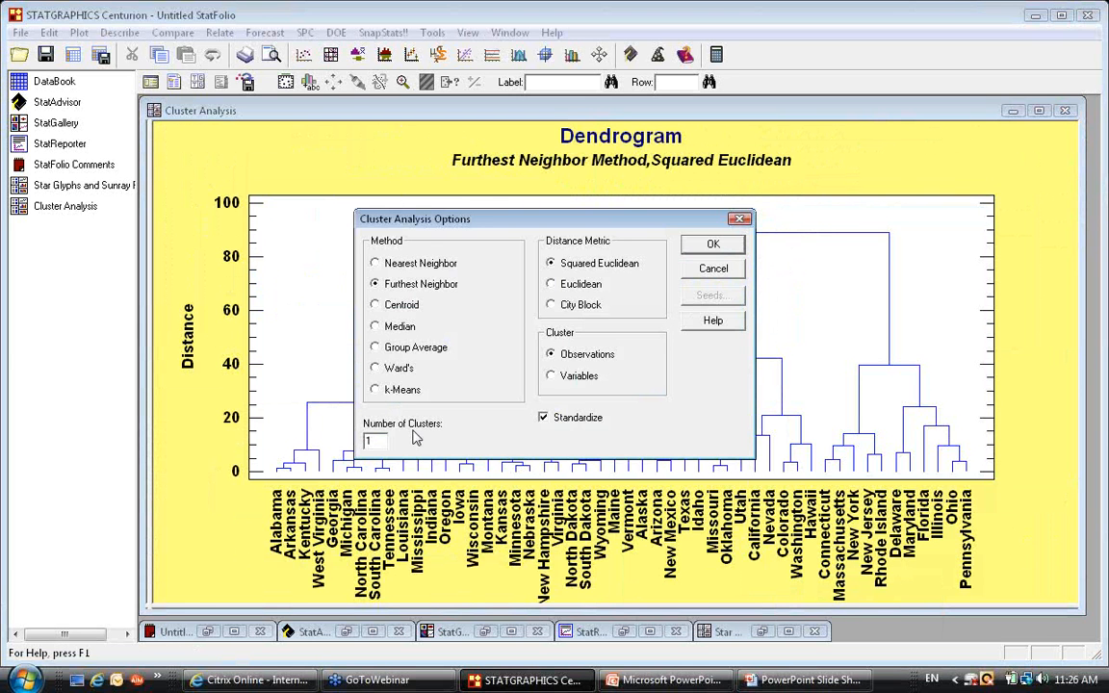
{"action": "double_click", "coordinate": [382, 440]}
{"action": "type", "text": "4"}
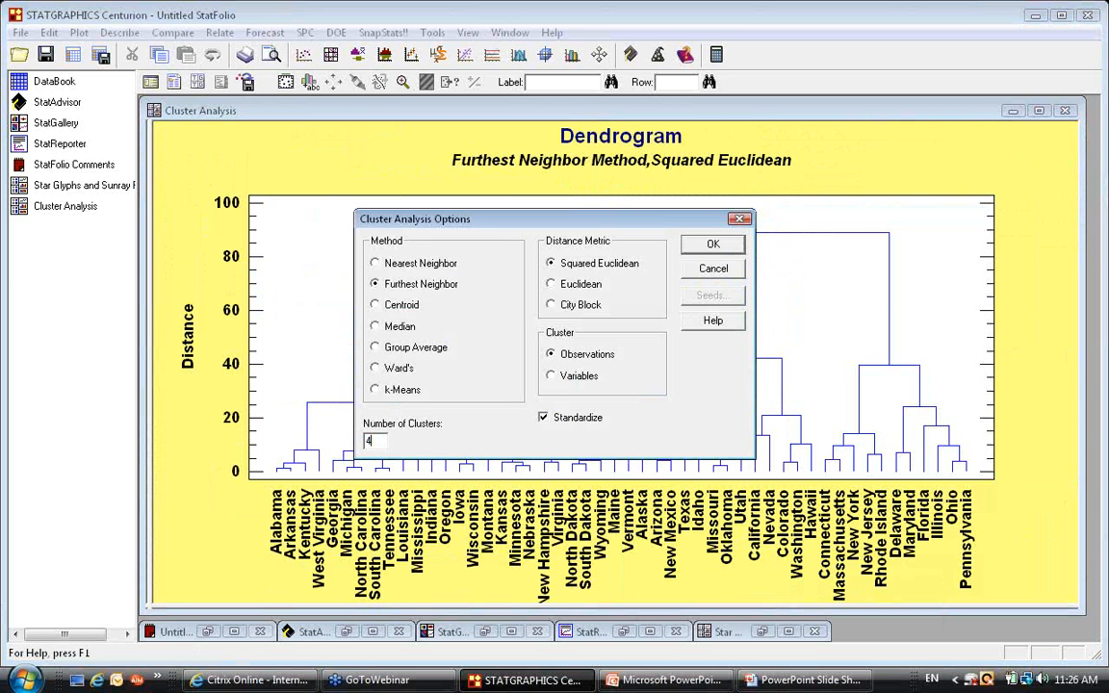
{"action": "left_click", "coordinate": [709, 245]}
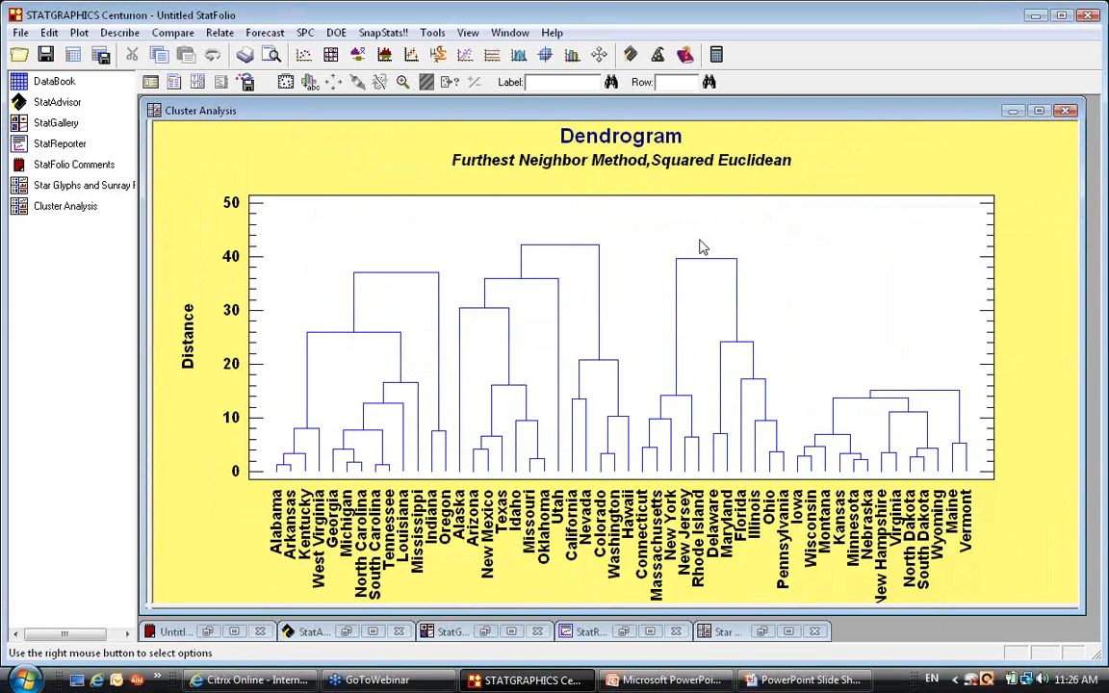
Save the cluster numbers from the analysis to the datasheet as CLUSTNUMS
{"action": "left_click", "coordinate": [247, 86]}
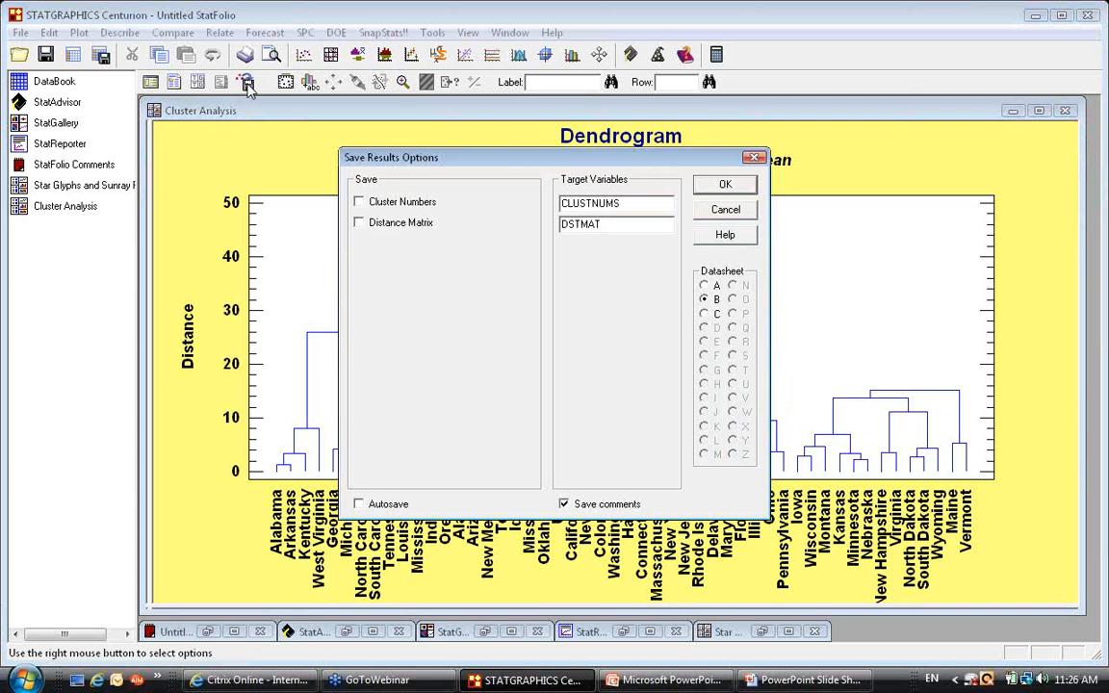
{"action": "left_click", "coordinate": [358, 201]}
{"action": "left_click", "coordinate": [720, 186]}
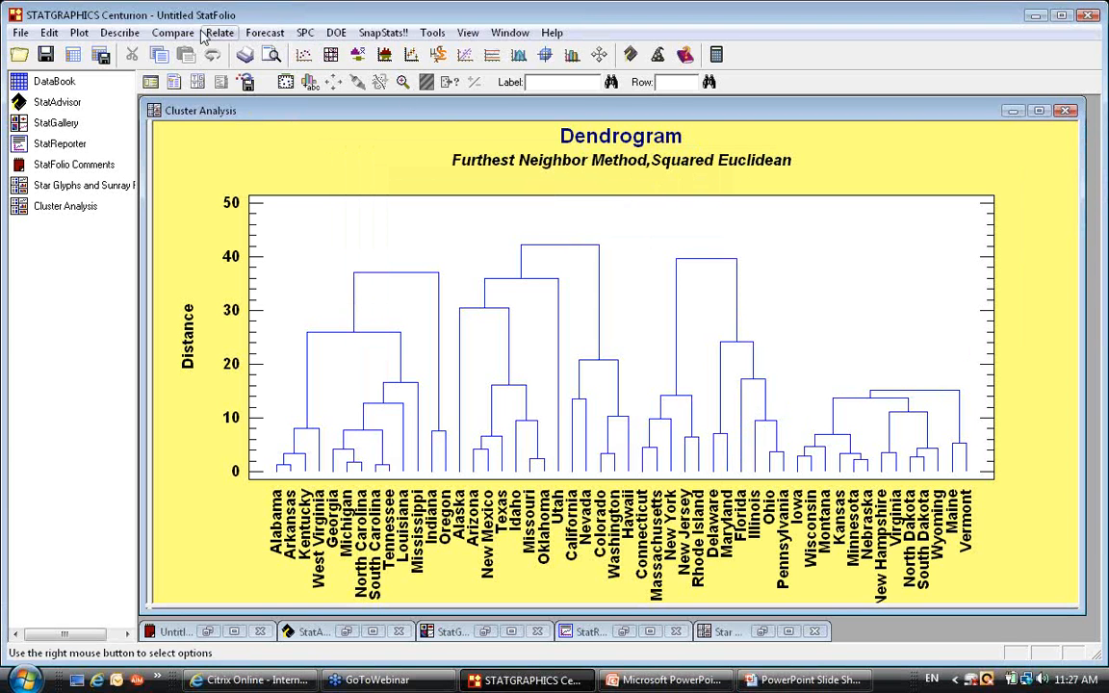
Create a categorical Map by State with CLUSTNUMS as data and State as the state names, and maximize the map
{"action": "left_click", "coordinate": [119, 33]}
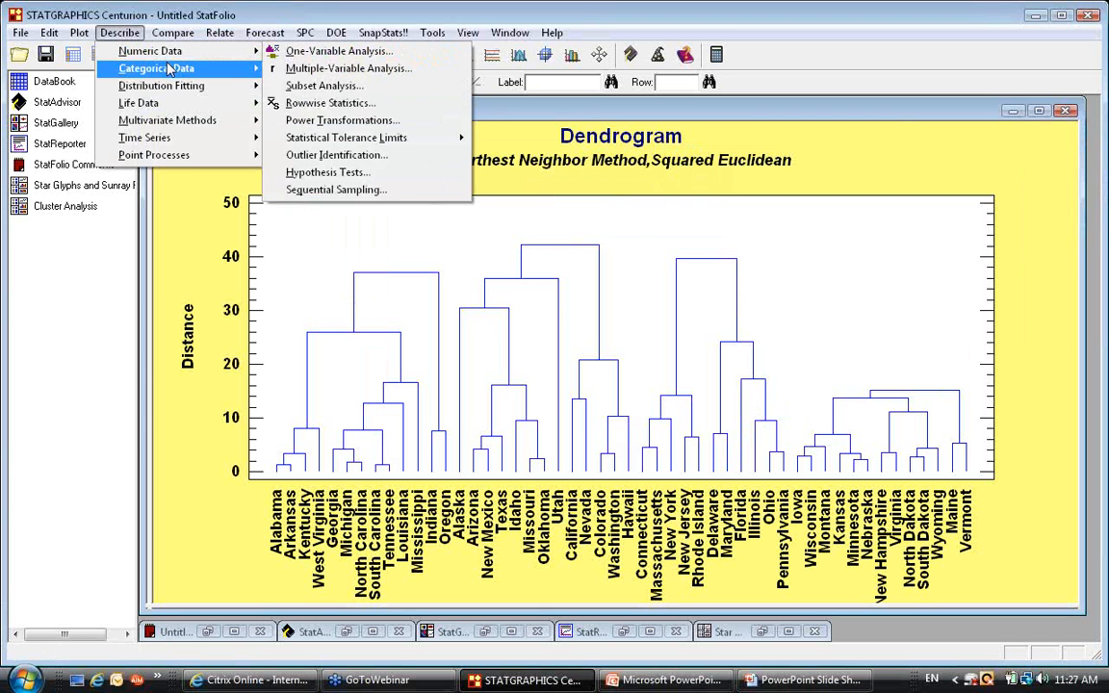
{"action": "mouse_move", "coordinate": [165, 69]}
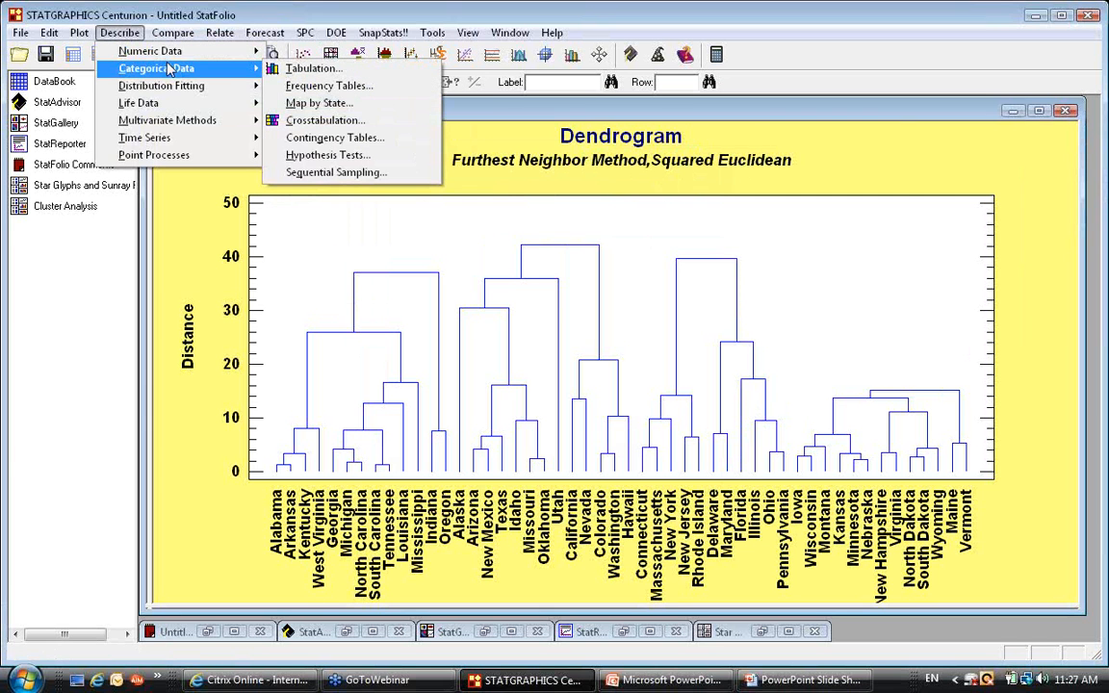
{"action": "left_click", "coordinate": [317, 103]}
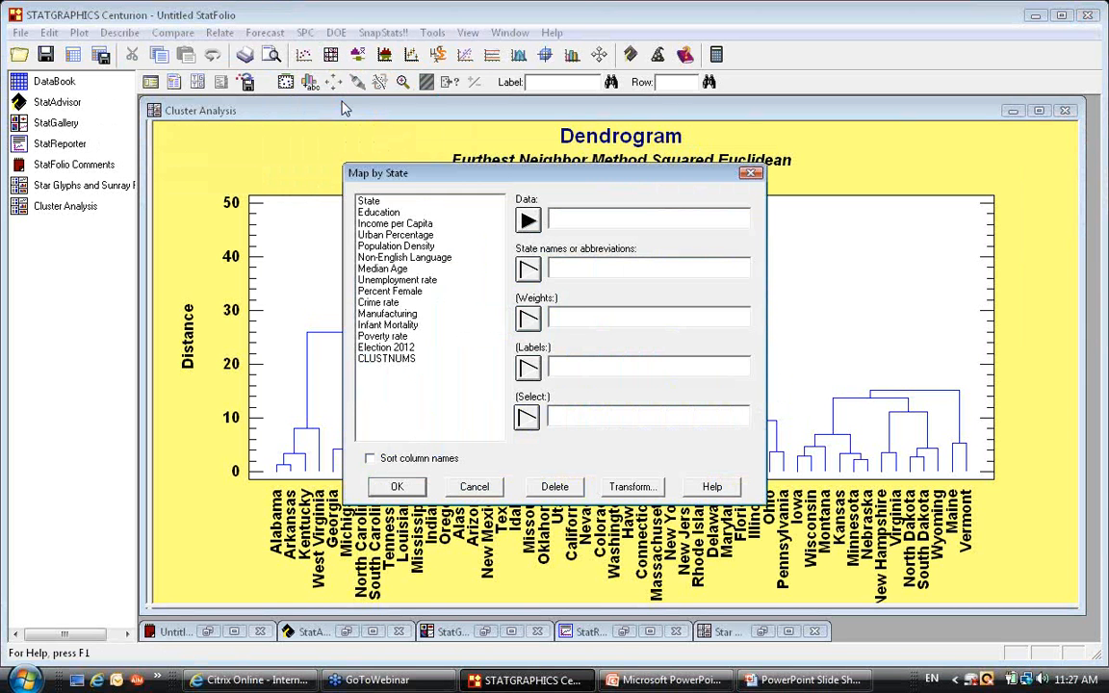
{"action": "left_click", "coordinate": [527, 219]}
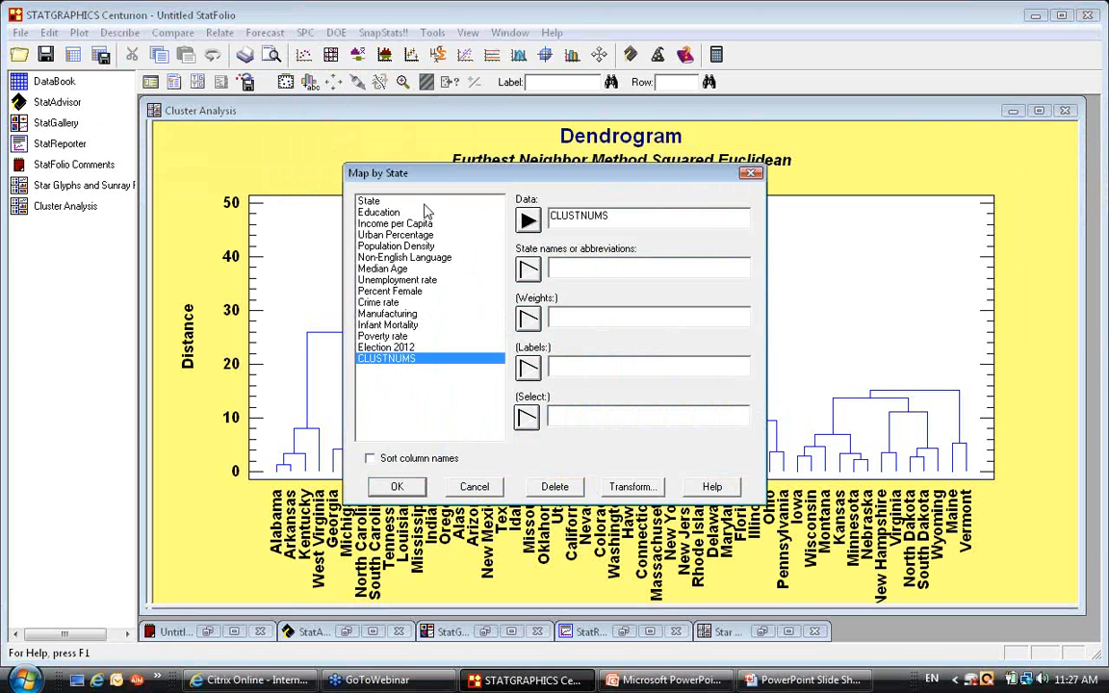
{"action": "left_click", "coordinate": [383, 200]}
{"action": "left_click", "coordinate": [529, 270]}
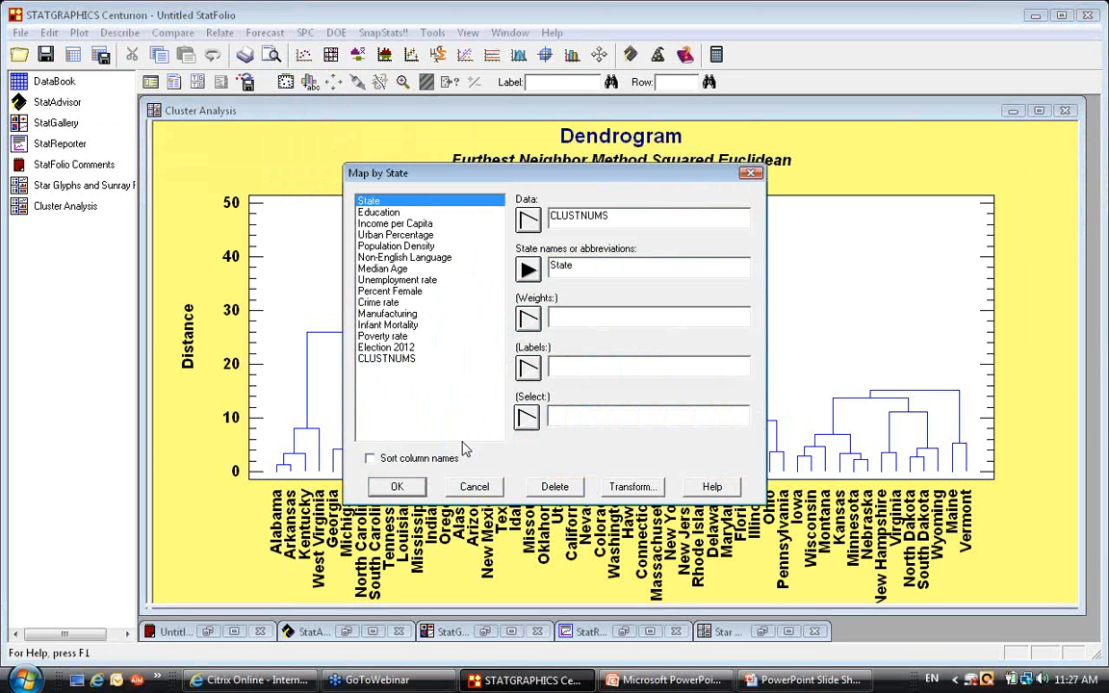
{"action": "left_click", "coordinate": [397, 486]}
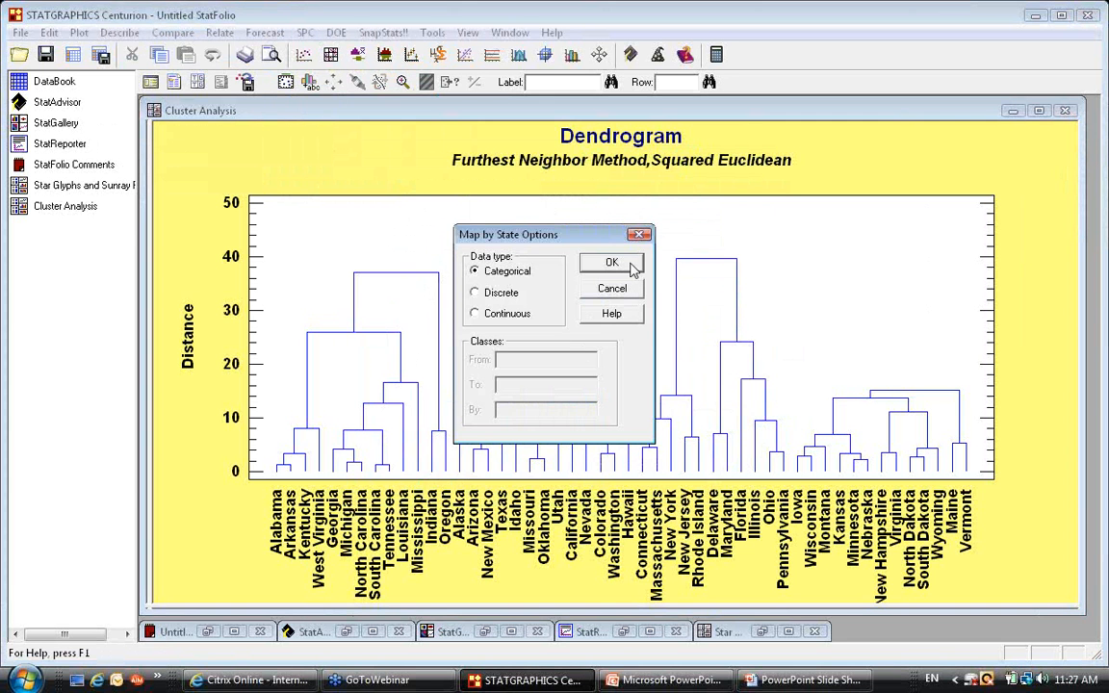
{"action": "left_click", "coordinate": [612, 263]}
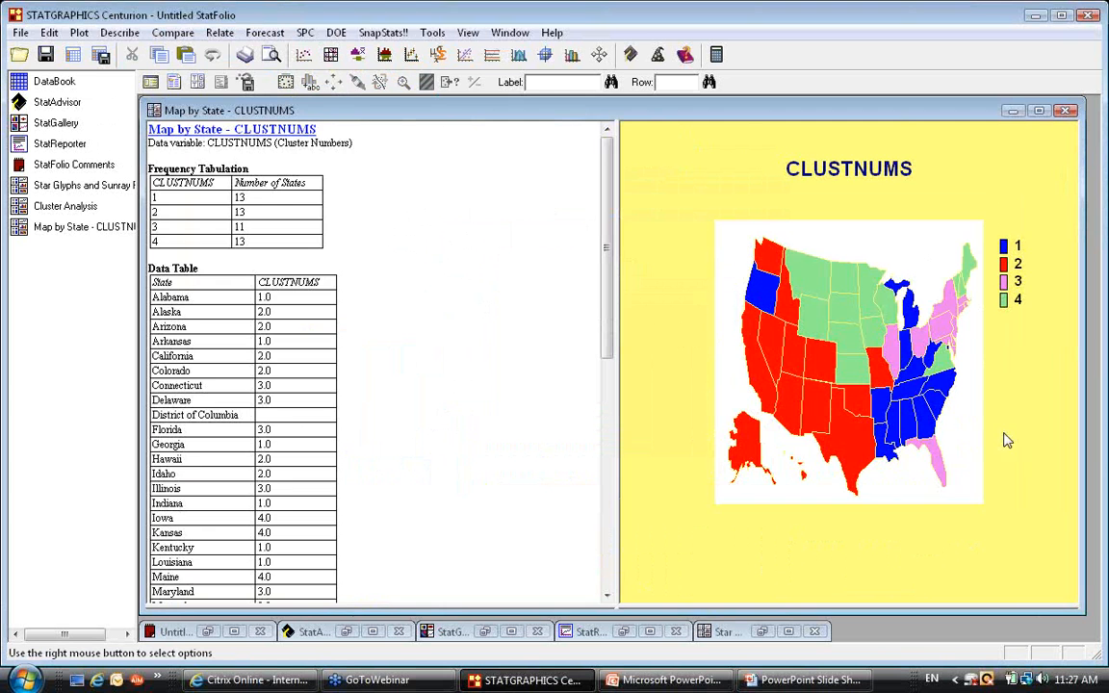
{"action": "double_click", "coordinate": [1023, 440]}
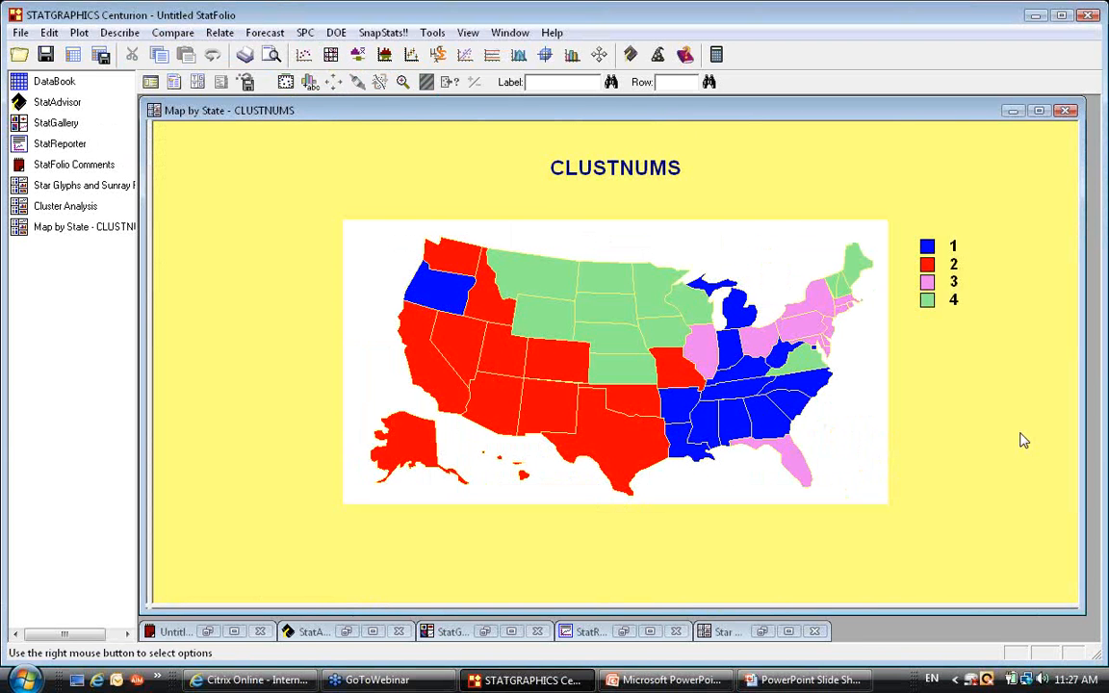
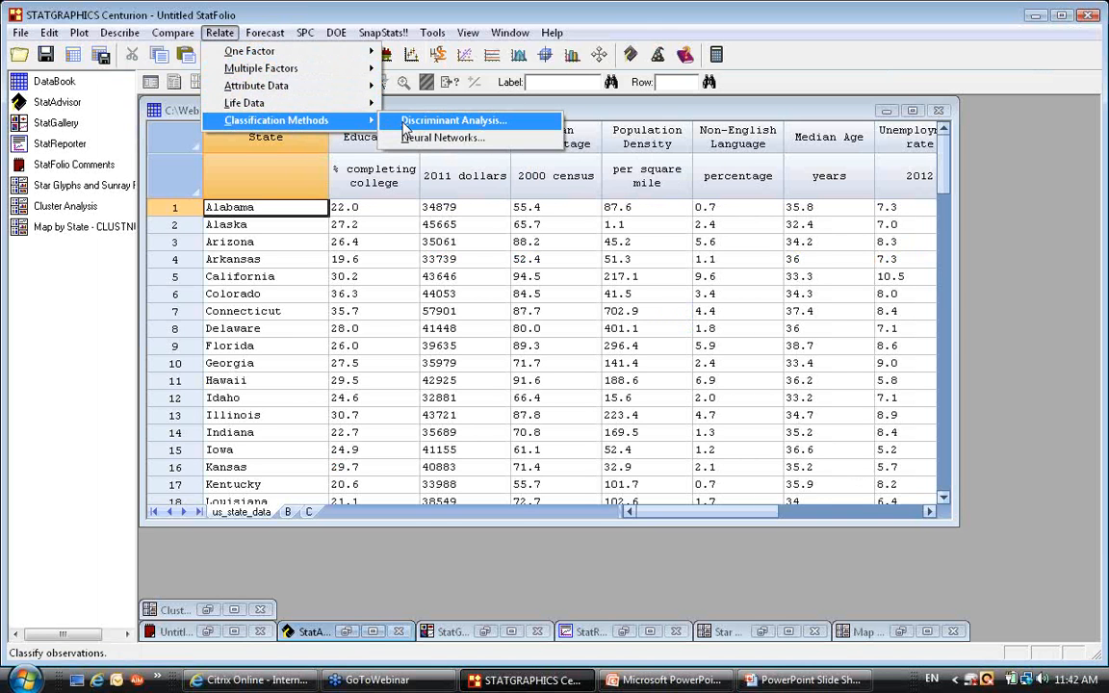
Set up a Discriminant Analysis with Election 2012 as classification factor, Education through Poverty rate as data, and State as point labels
{"action": "left_click", "coordinate": [405, 125]}
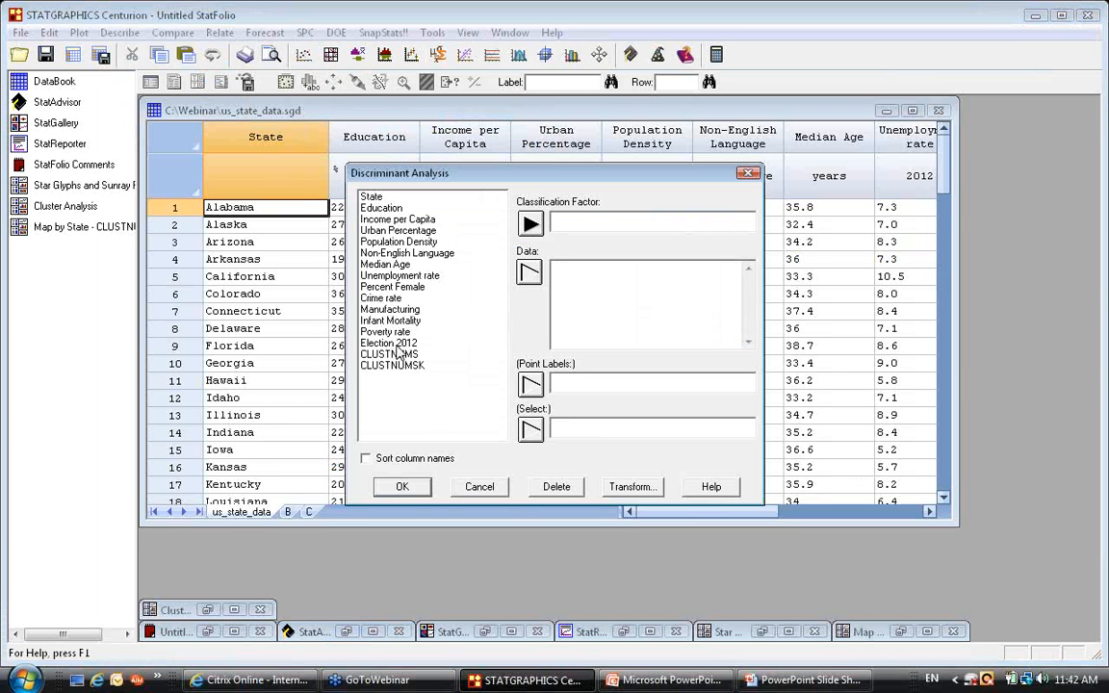
{"action": "left_click", "coordinate": [386, 343]}
{"action": "left_click", "coordinate": [531, 223]}
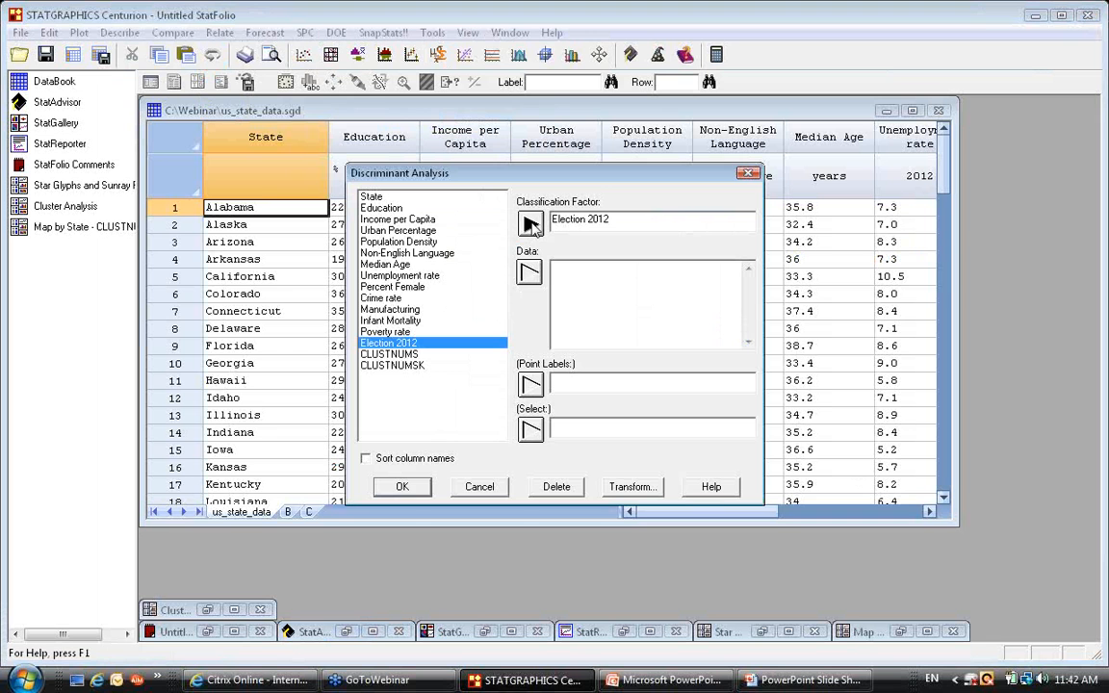
{"action": "left_click_drag", "start_coordinate": [392, 208], "coordinate": [462, 331]}
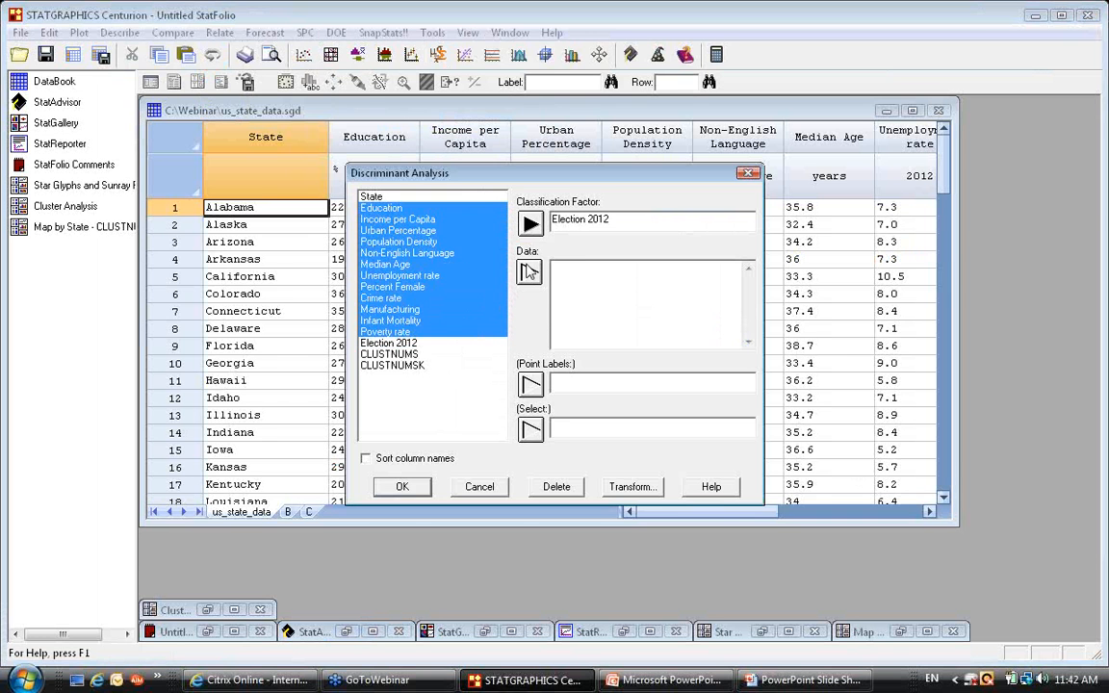
{"action": "left_click", "coordinate": [529, 271]}
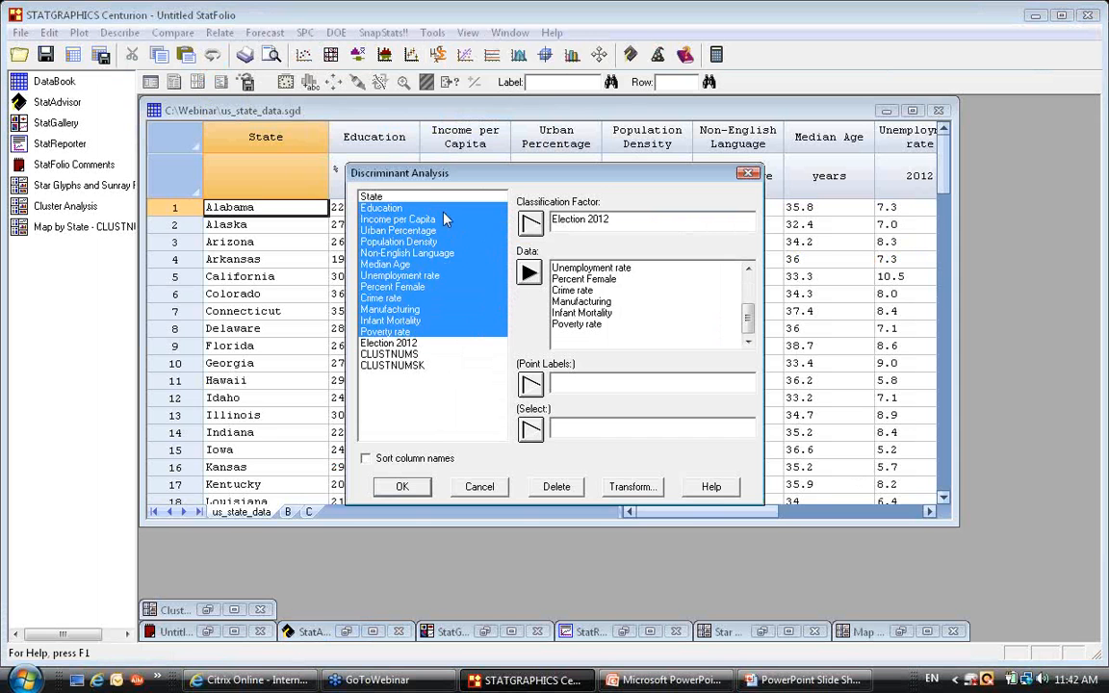
{"action": "left_click", "coordinate": [374, 196]}
{"action": "left_click", "coordinate": [531, 384]}
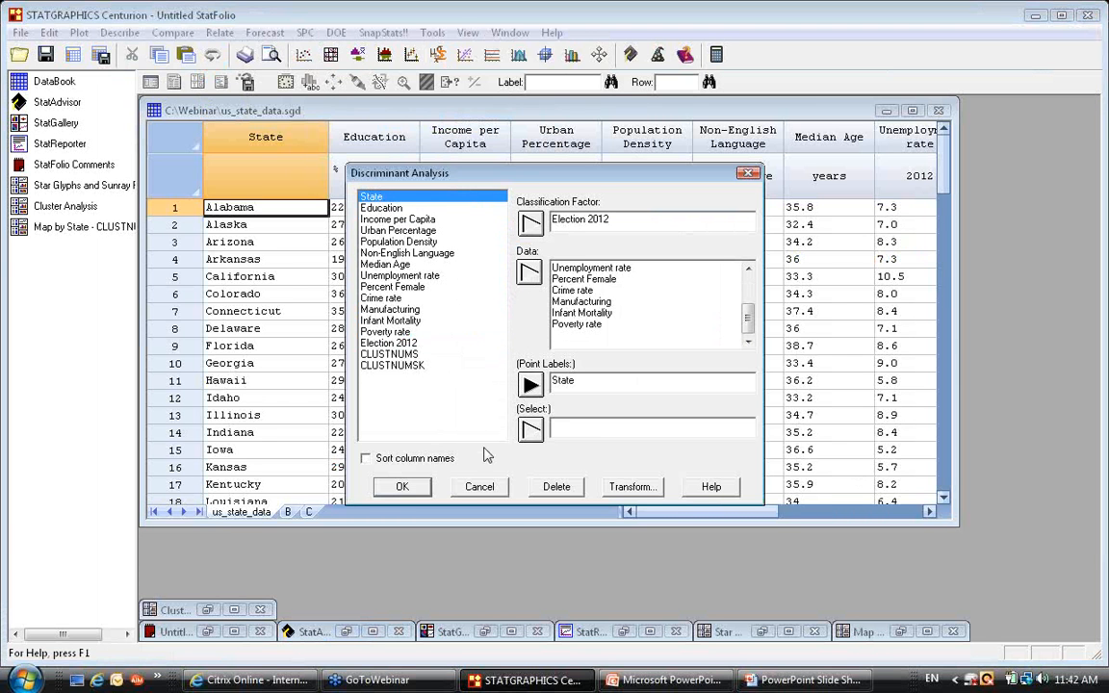
Run the discriminant analysis with all variables, adding the Discriminant Functions table and leaving out the 2D Scatterplot
{"action": "left_click", "coordinate": [403, 487]}
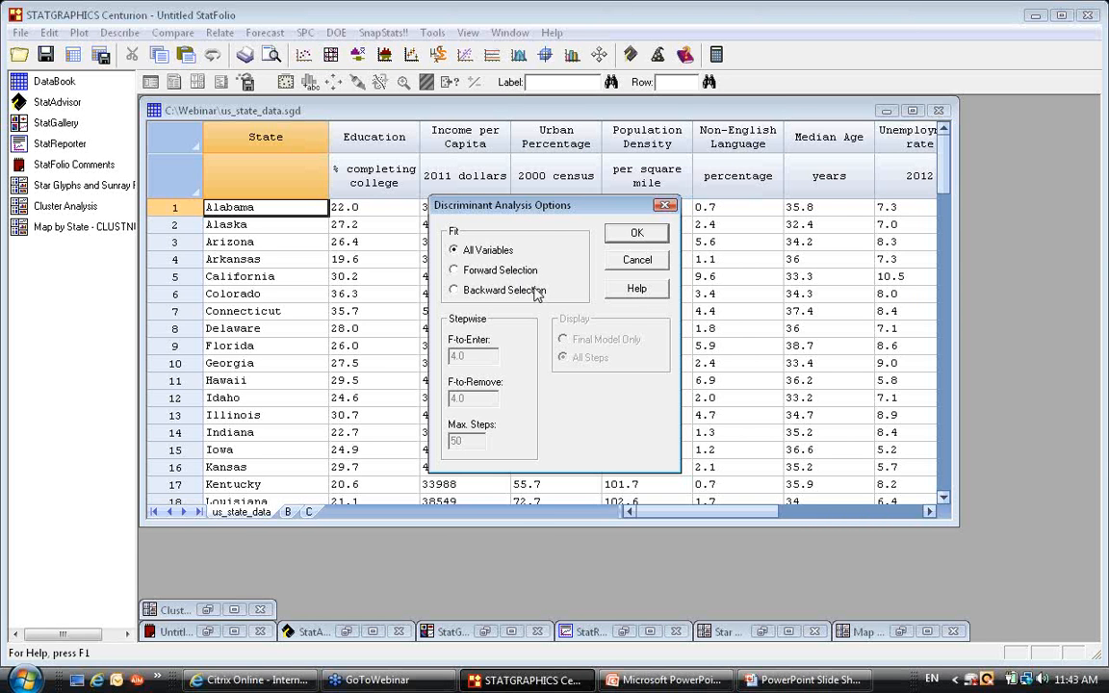
{"action": "left_click", "coordinate": [631, 234]}
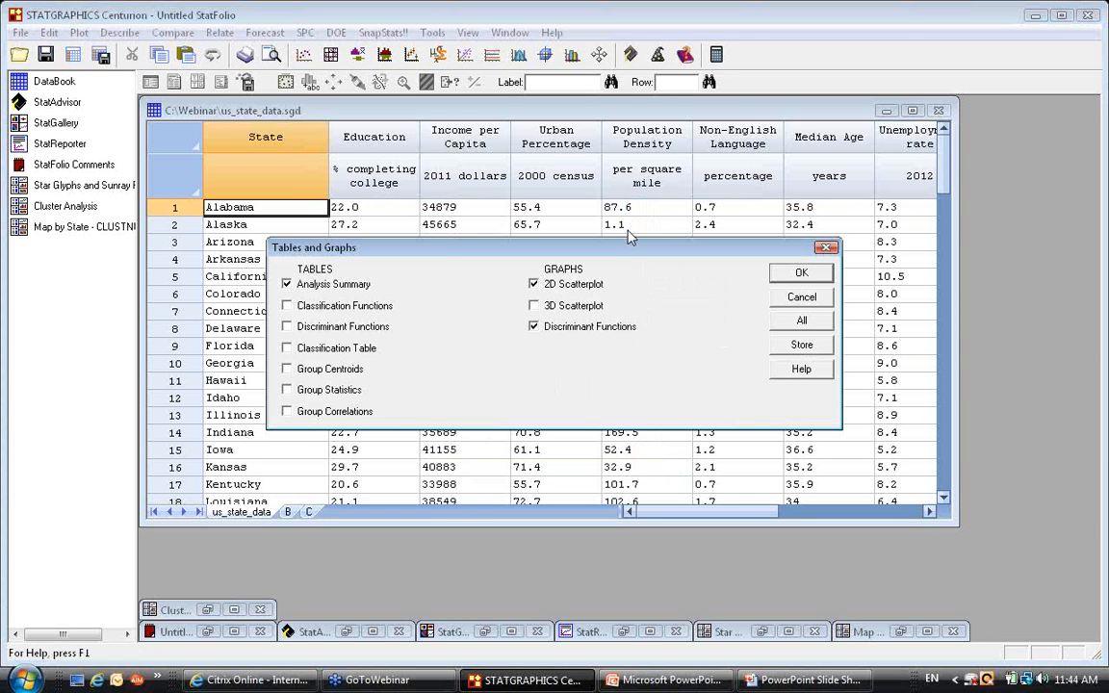
{"action": "left_click", "coordinate": [547, 285]}
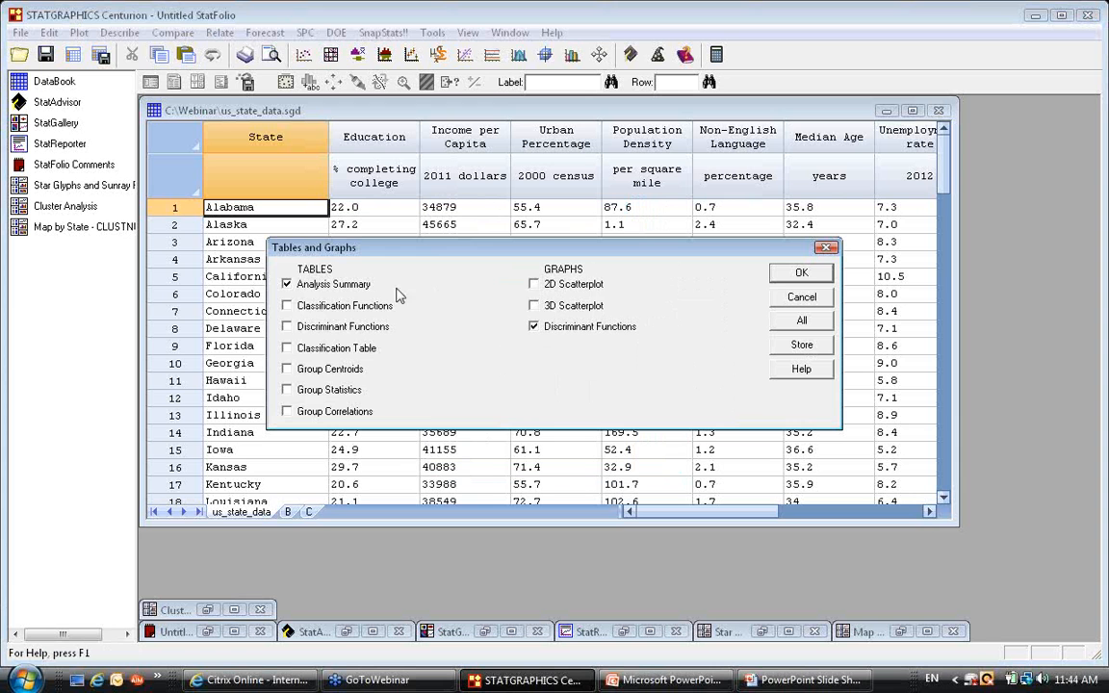
{"action": "left_click", "coordinate": [365, 329]}
{"action": "left_click", "coordinate": [797, 270]}
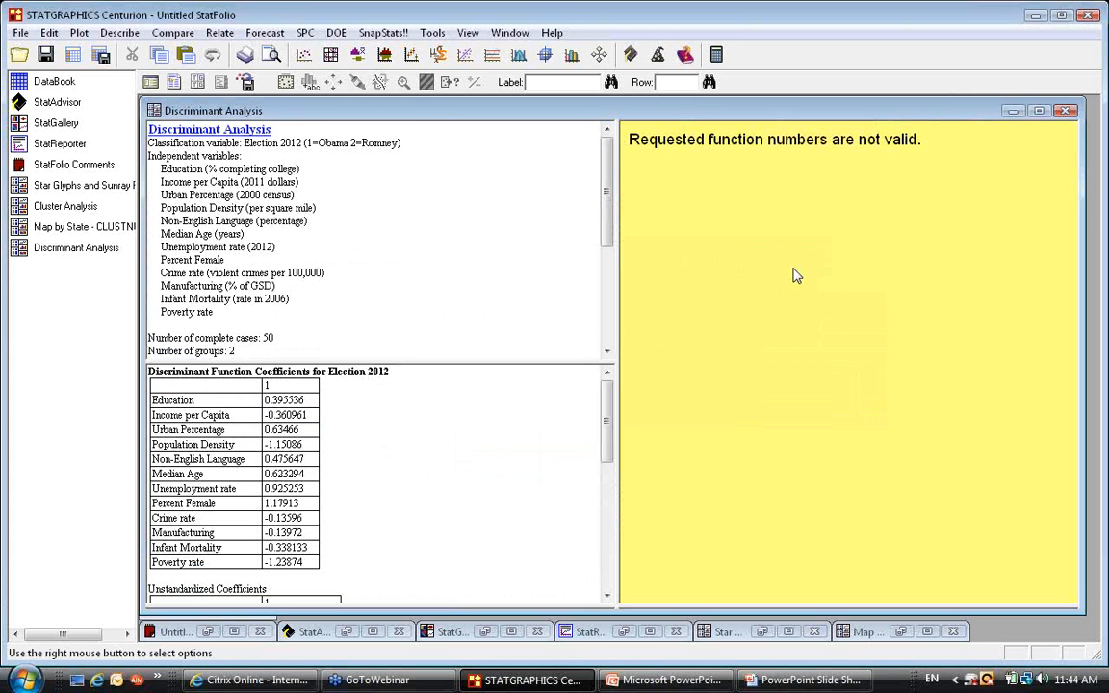
Maximize the discriminant function coefficients pane and highlight the upper coefficient table for Election 2012 to examine it
{"action": "double_click", "coordinate": [508, 454]}
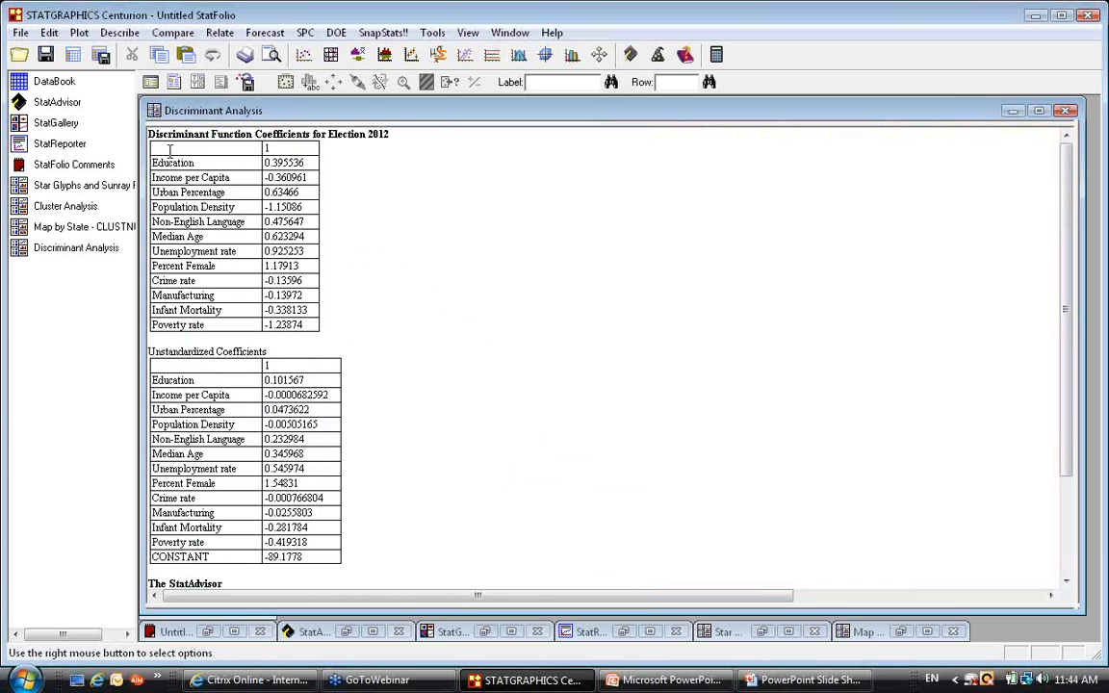
{"action": "left_click_drag", "start_coordinate": [167, 149], "coordinate": [247, 326]}
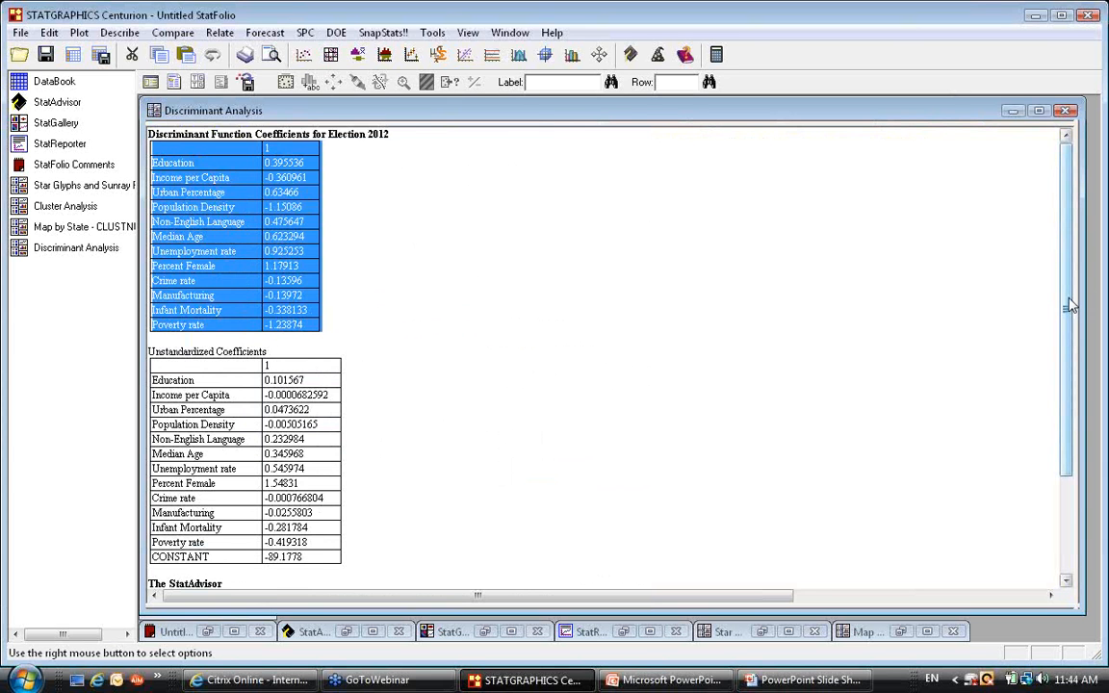
Highlight the first standardized discriminating function equation in the StatAdvisor explanation to examine it
{"action": "scroll", "coordinate": [1071, 306], "scroll_direction": "down", "scroll_amount": 3}
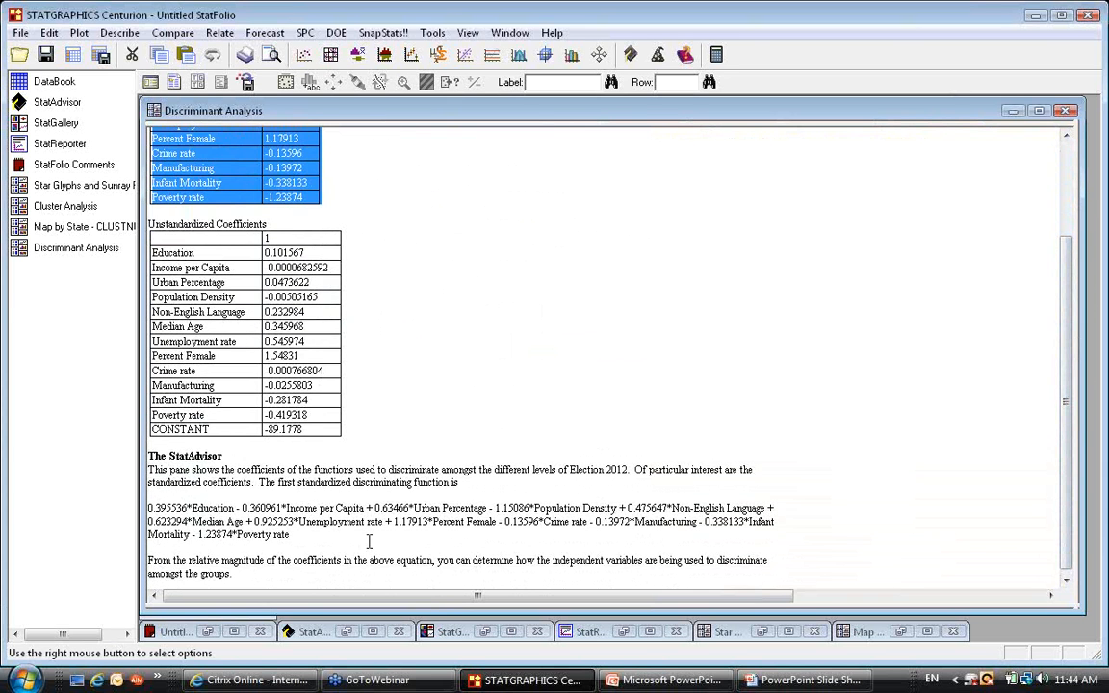
{"action": "left_click", "coordinate": [369, 541]}
{"action": "left_click_drag", "start_coordinate": [364, 535], "coordinate": [140, 509]}
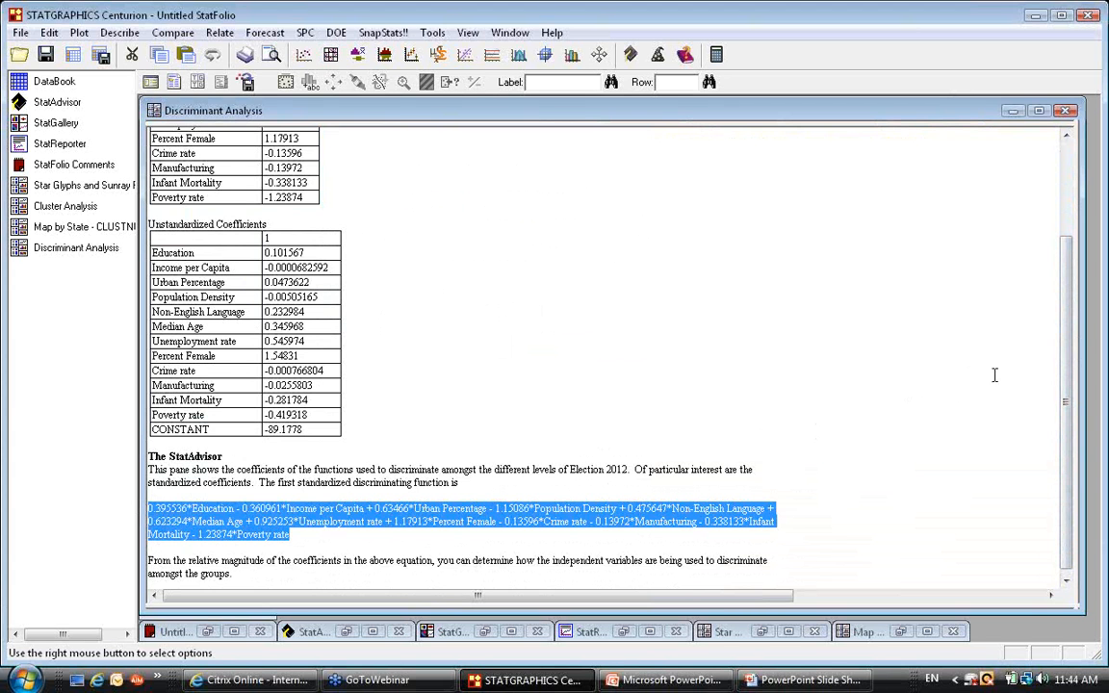
{"action": "left_click_drag", "start_coordinate": [1066, 308], "coordinate": [1064, 210]}
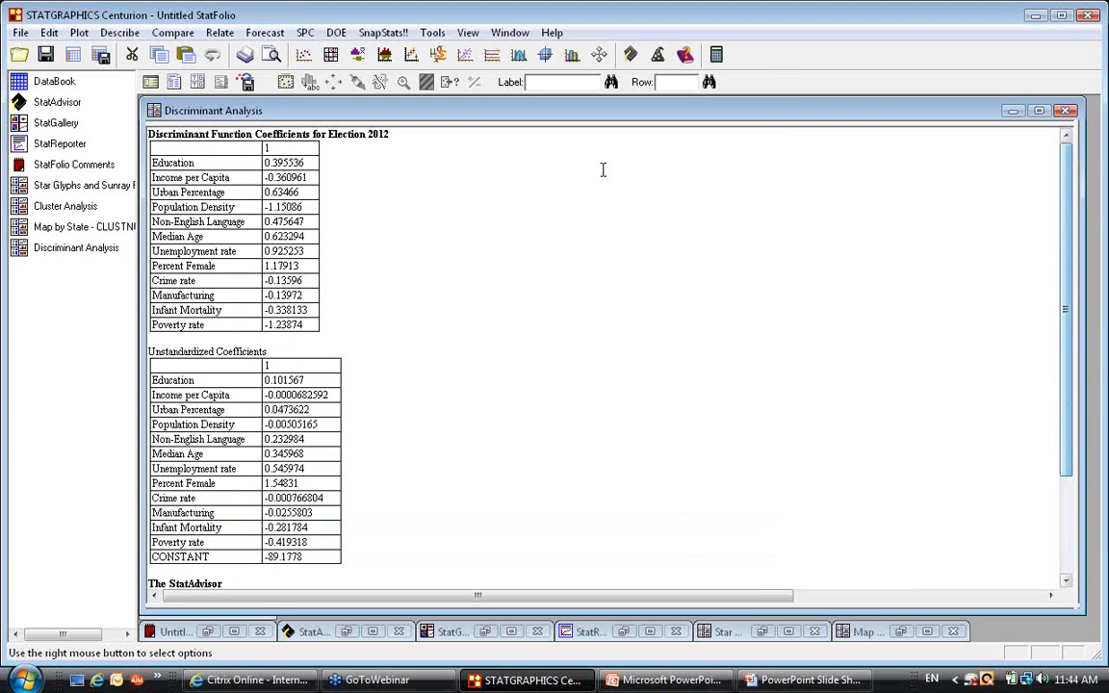
Examine the upper coefficient table, highlighting the Poverty rate, Percent Female, Urban Percentage and Population Density rows
{"action": "left_click_drag", "start_coordinate": [153, 147], "coordinate": [122, 343]}
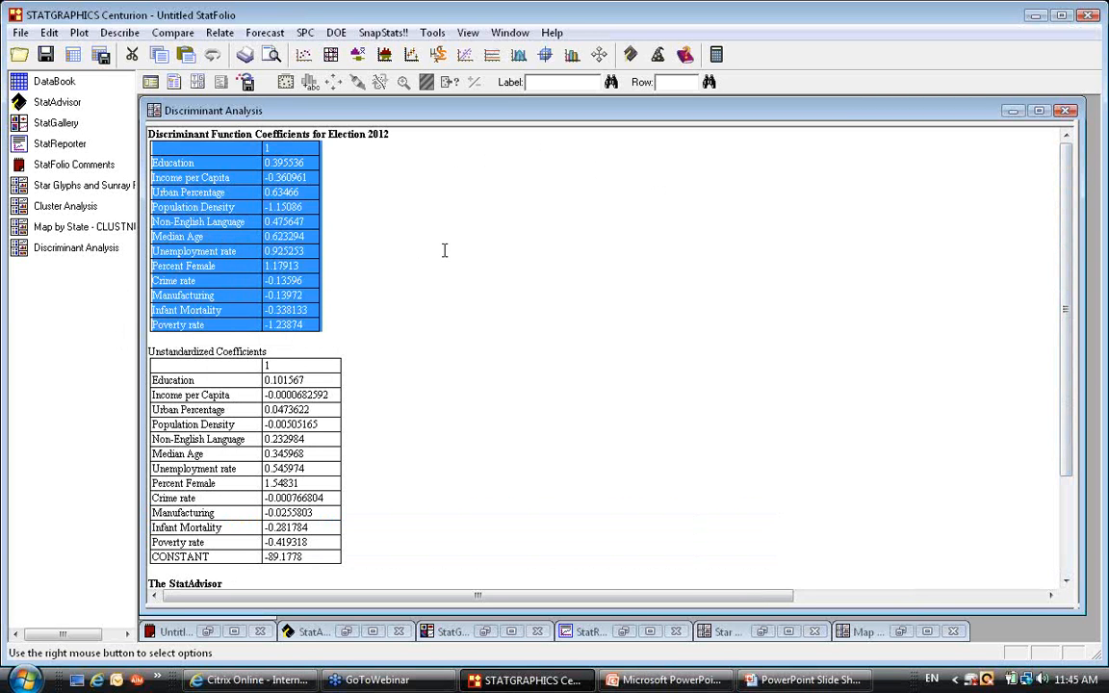
{"action": "left_click", "coordinate": [311, 324]}
{"action": "left_click_drag", "start_coordinate": [311, 325], "coordinate": [231, 326]}
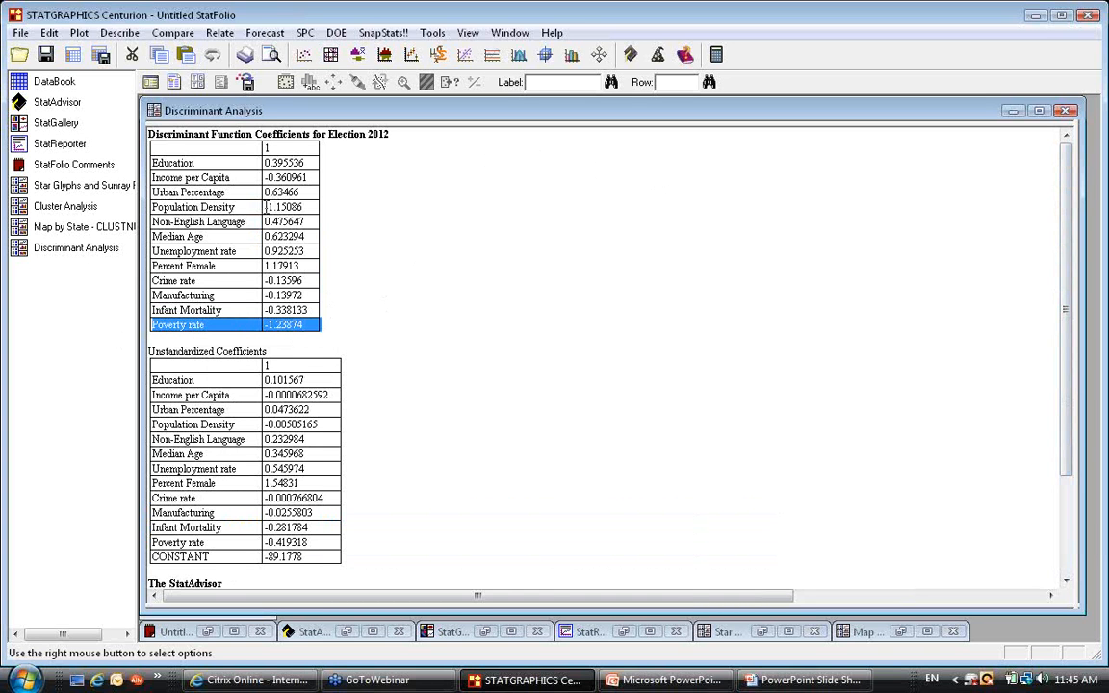
{"action": "left_click", "coordinate": [304, 326]}
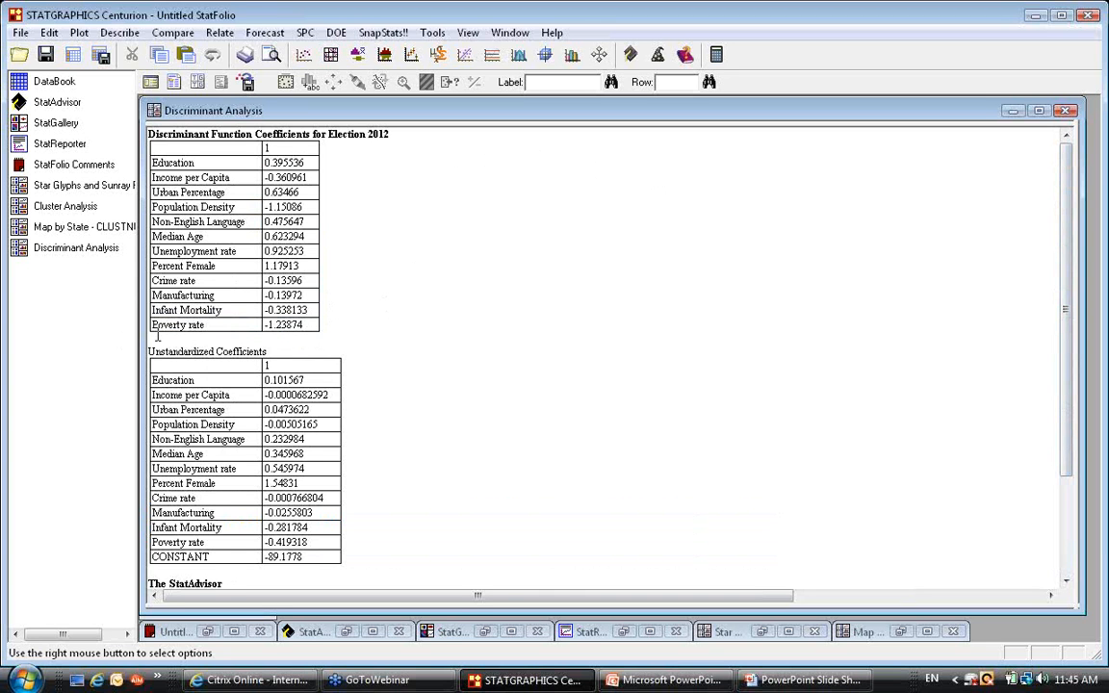
{"action": "left_click_drag", "start_coordinate": [147, 325], "coordinate": [286, 328]}
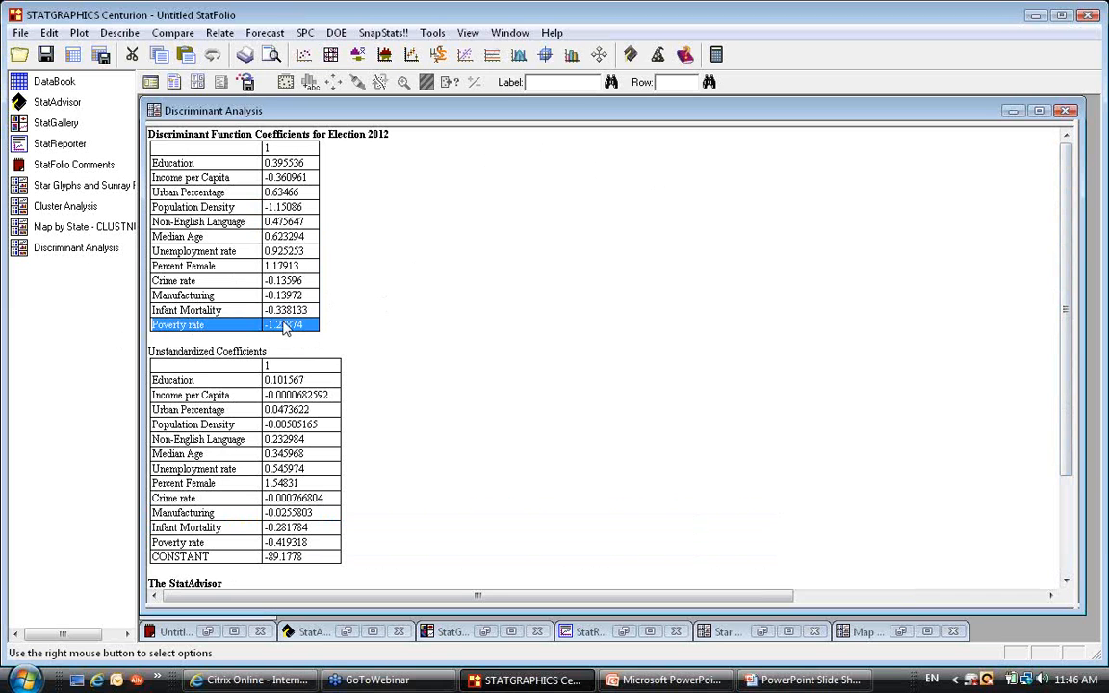
{"action": "left_click", "coordinate": [306, 266]}
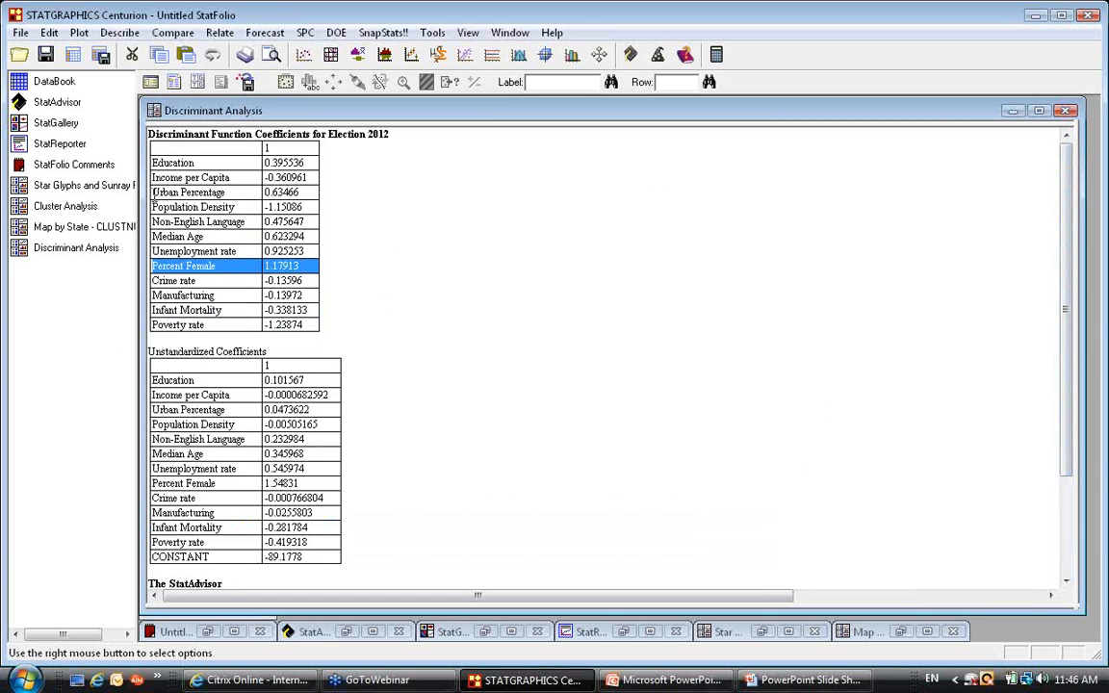
{"action": "left_click_drag", "start_coordinate": [153, 193], "coordinate": [168, 206]}
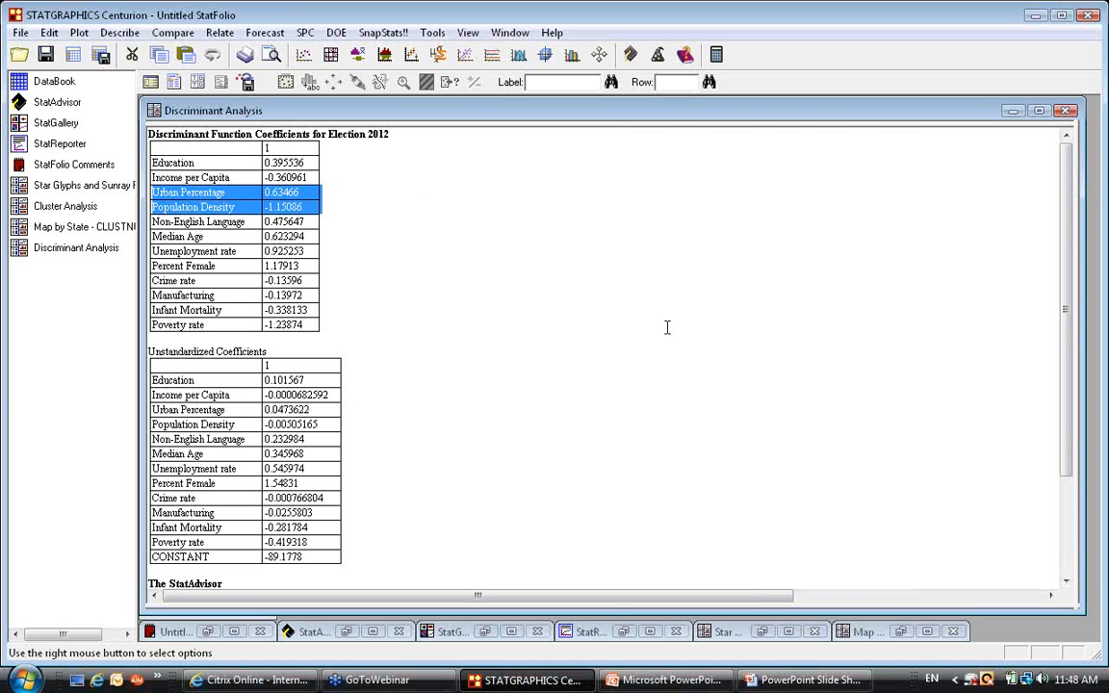
Maximize the discriminant function plot pane and set its Y-axis function to 1
{"action": "left_click", "coordinate": [635, 331]}
{"action": "double_click", "coordinate": [635, 331]}
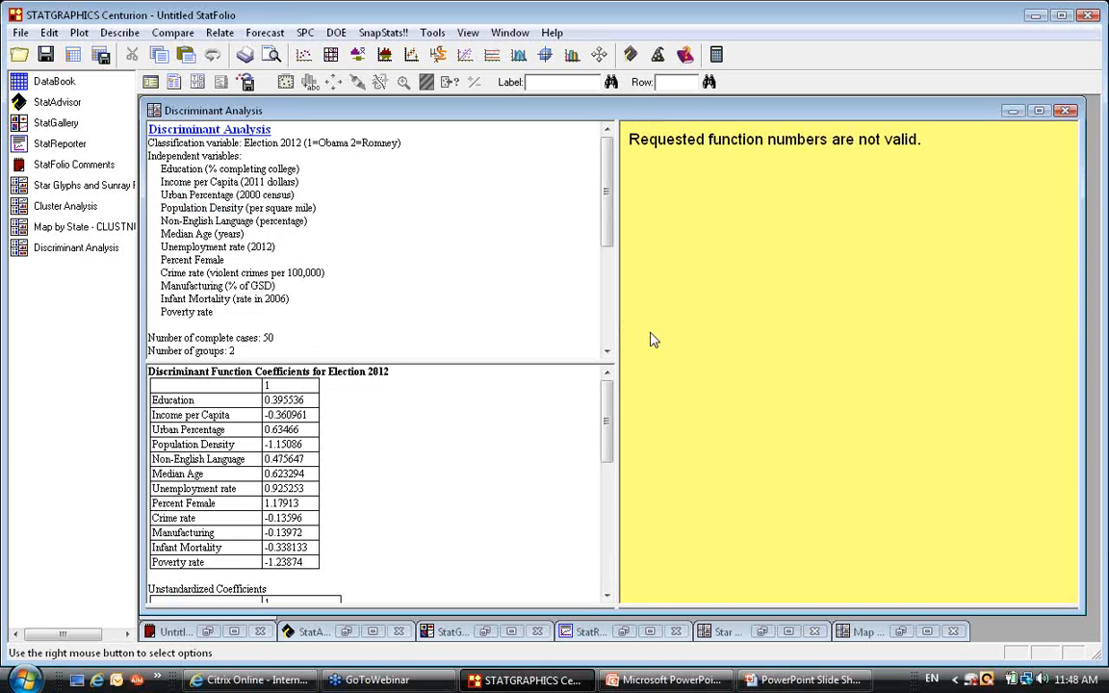
{"action": "double_click", "coordinate": [674, 338]}
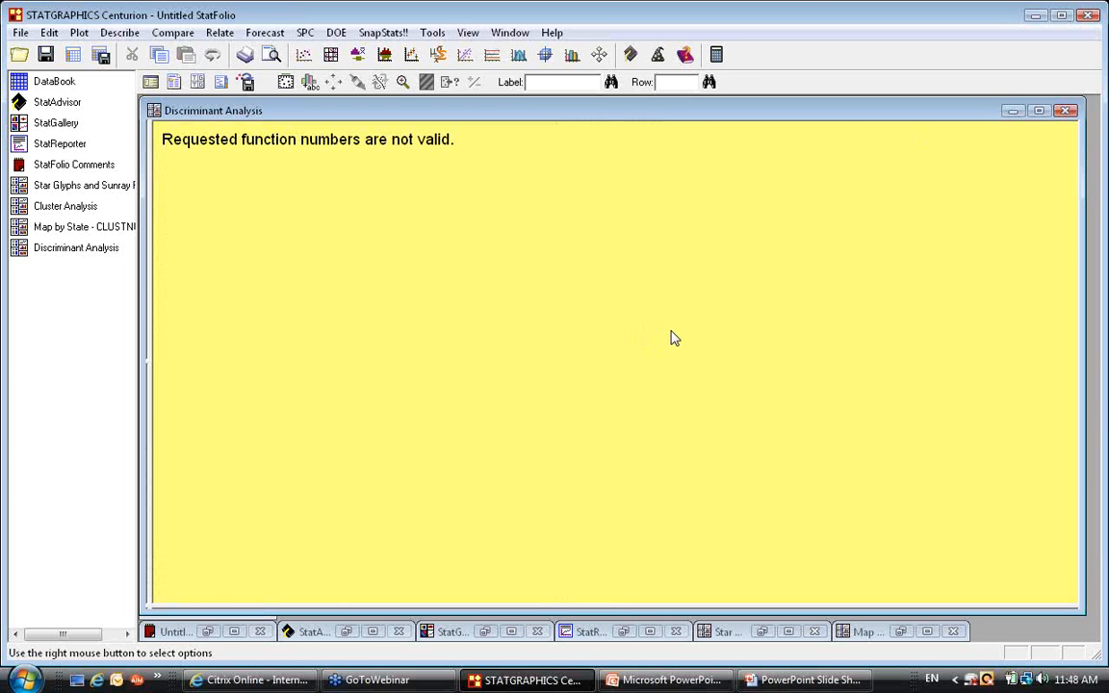
{"action": "right_click", "coordinate": [419, 214]}
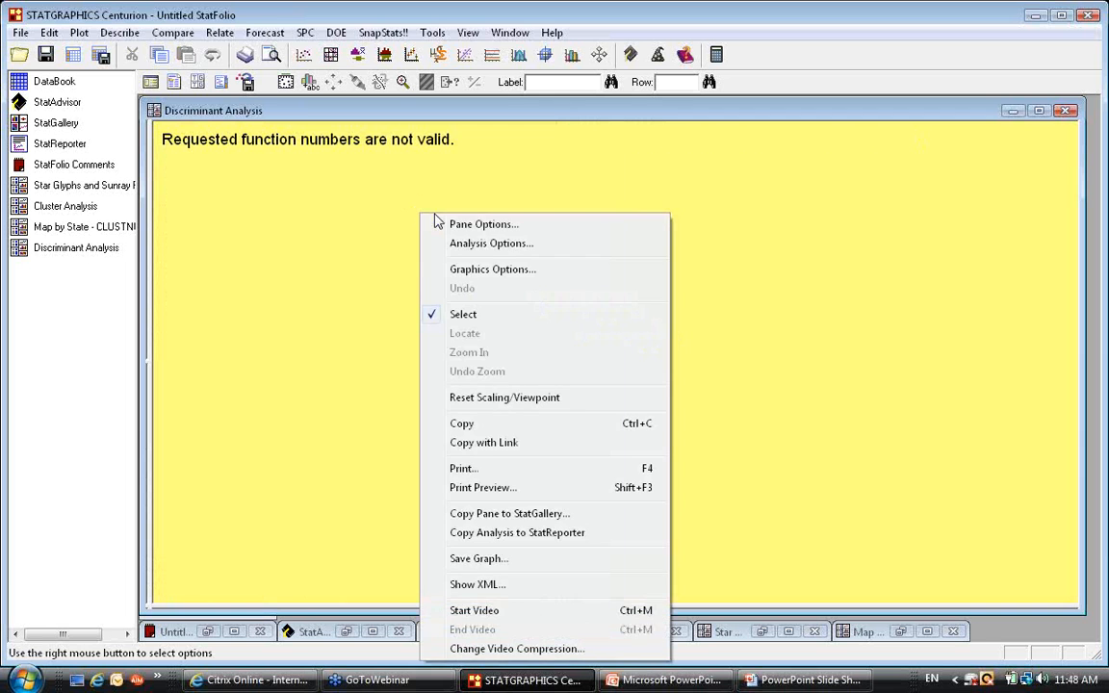
{"action": "left_click", "coordinate": [457, 227]}
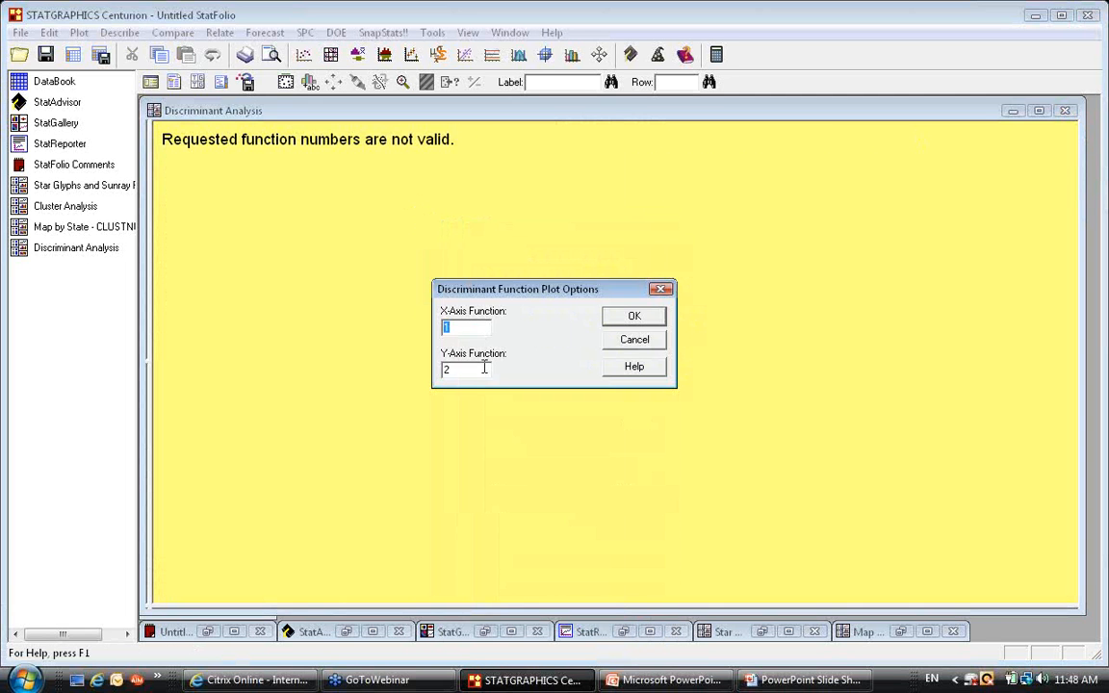
{"action": "left_click_drag", "start_coordinate": [480, 370], "coordinate": [441, 370]}
{"action": "type", "text": "1"}
{"action": "left_click", "coordinate": [655, 316]}
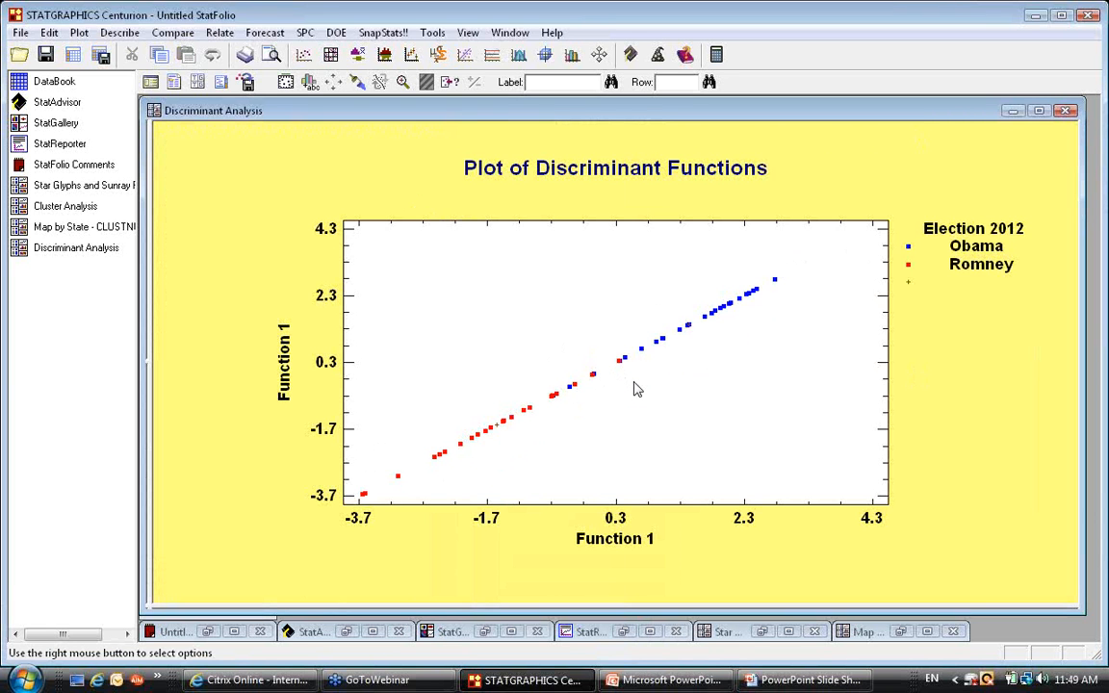
Refit the discriminant analysis with Backward Selection and highlight the upper table's coefficients in the maximized coefficients pane
{"action": "double_click", "coordinate": [635, 389]}
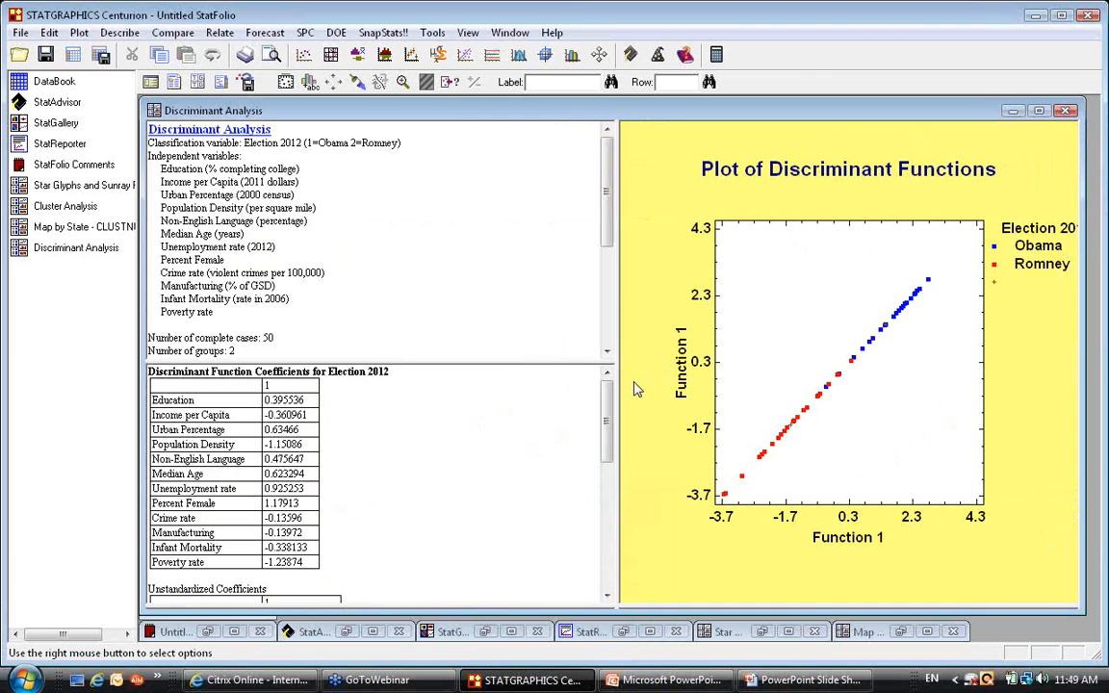
{"action": "double_click", "coordinate": [449, 442]}
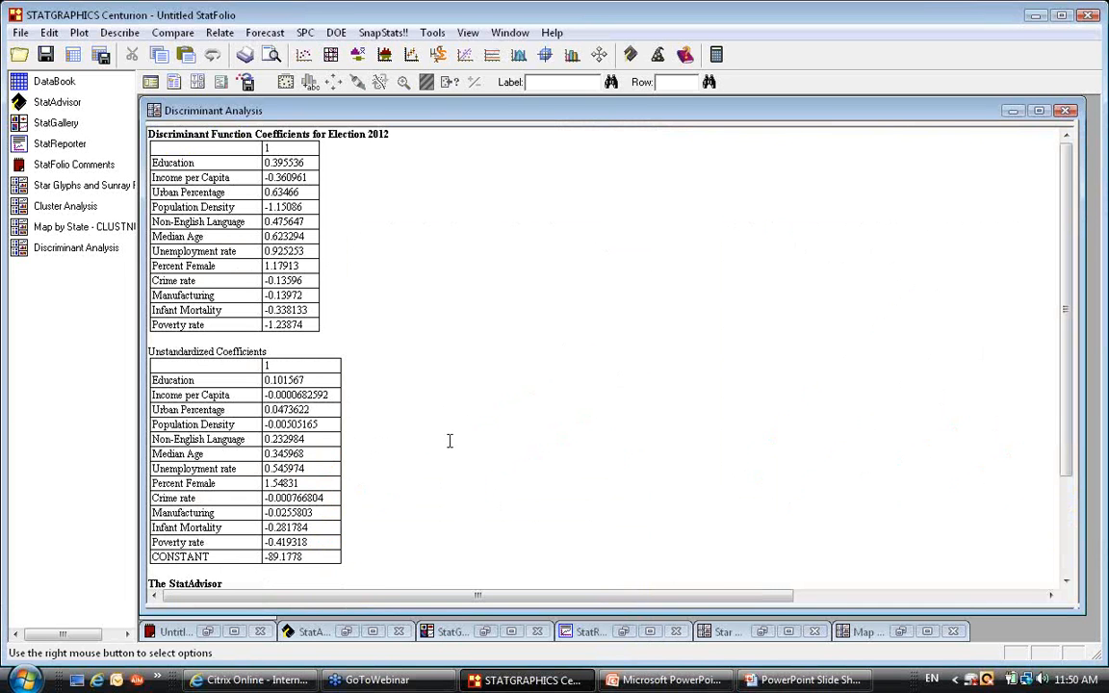
{"action": "right_click", "coordinate": [453, 201]}
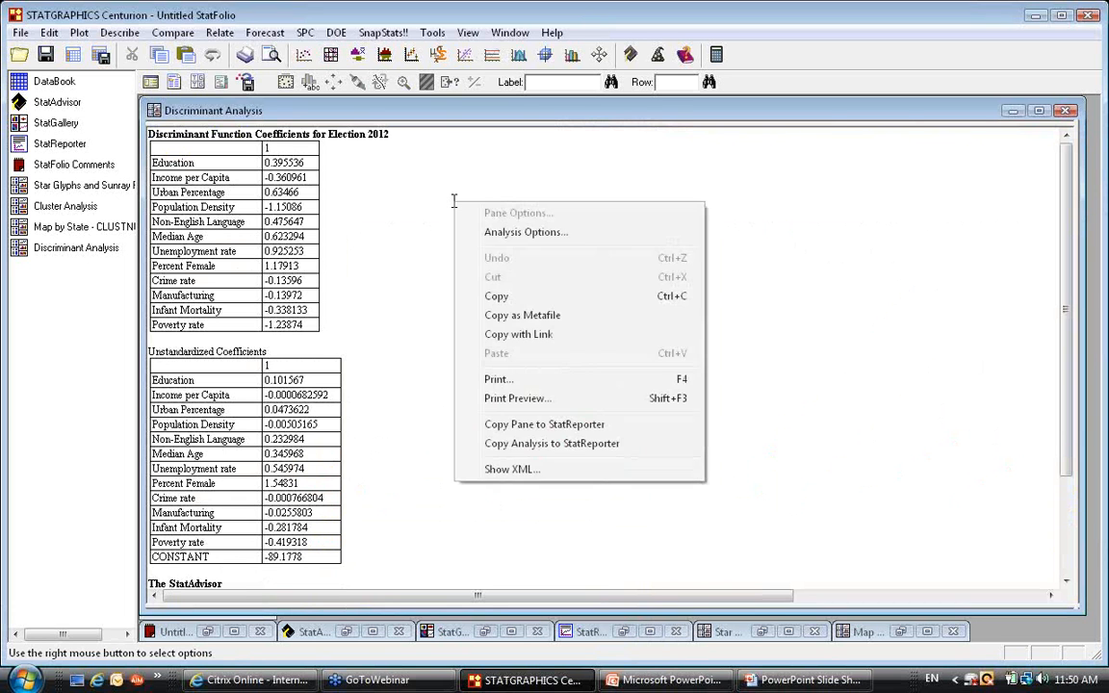
{"action": "left_click", "coordinate": [489, 232]}
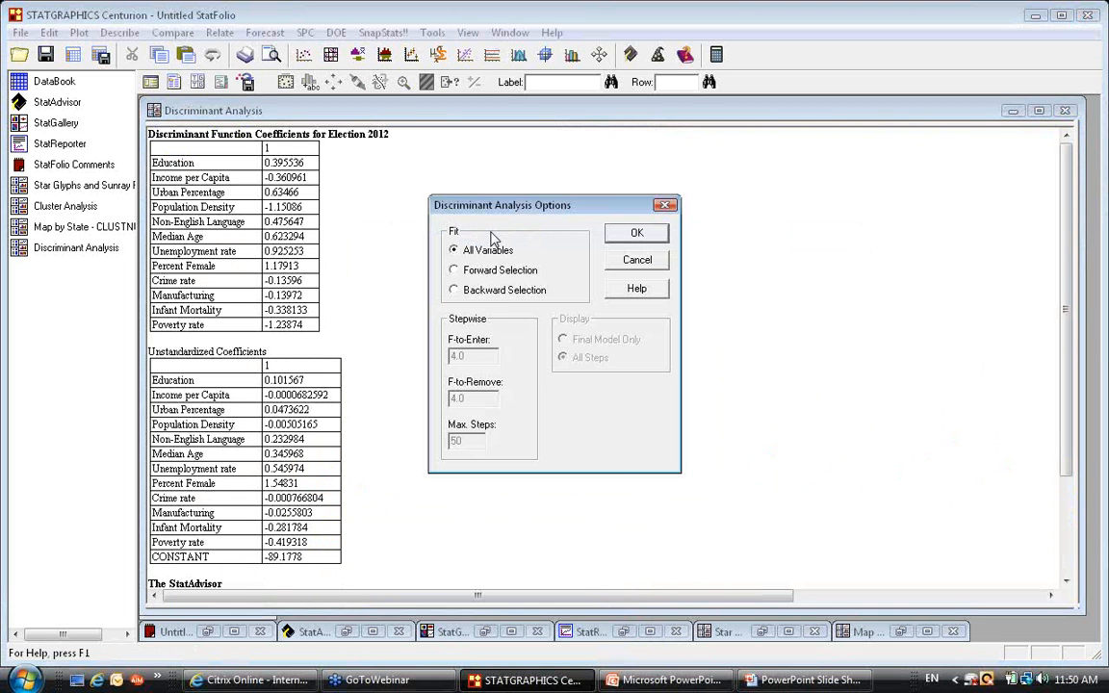
{"action": "left_click", "coordinate": [503, 292]}
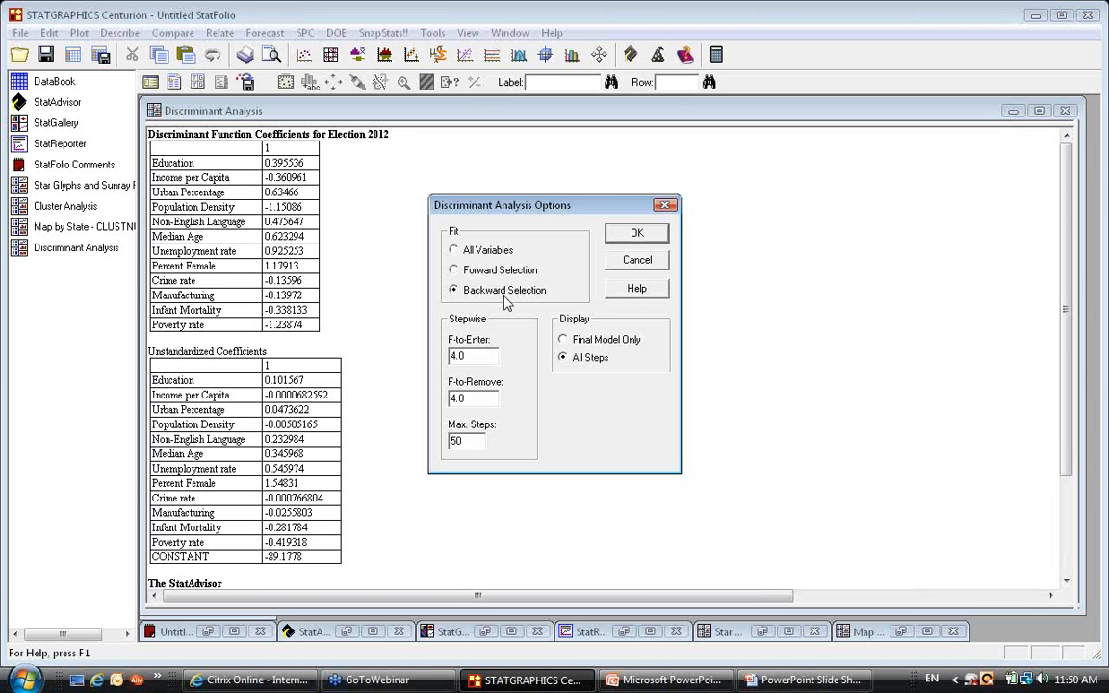
{"action": "left_click", "coordinate": [636, 233]}
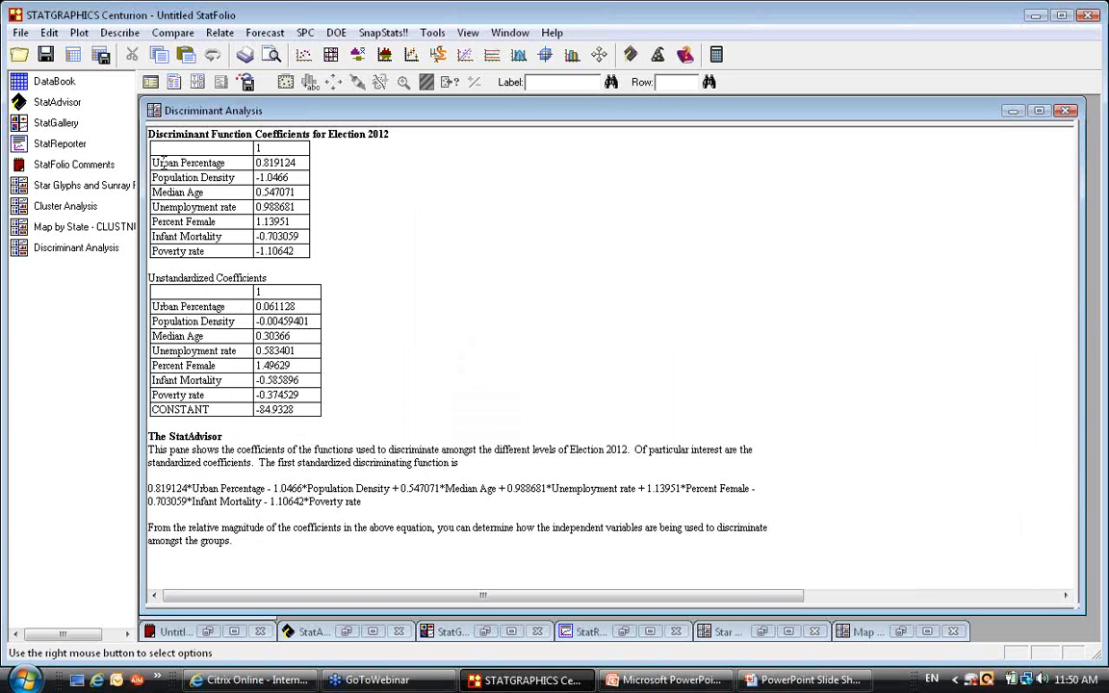
{"action": "left_click_drag", "start_coordinate": [152, 160], "coordinate": [136, 249]}
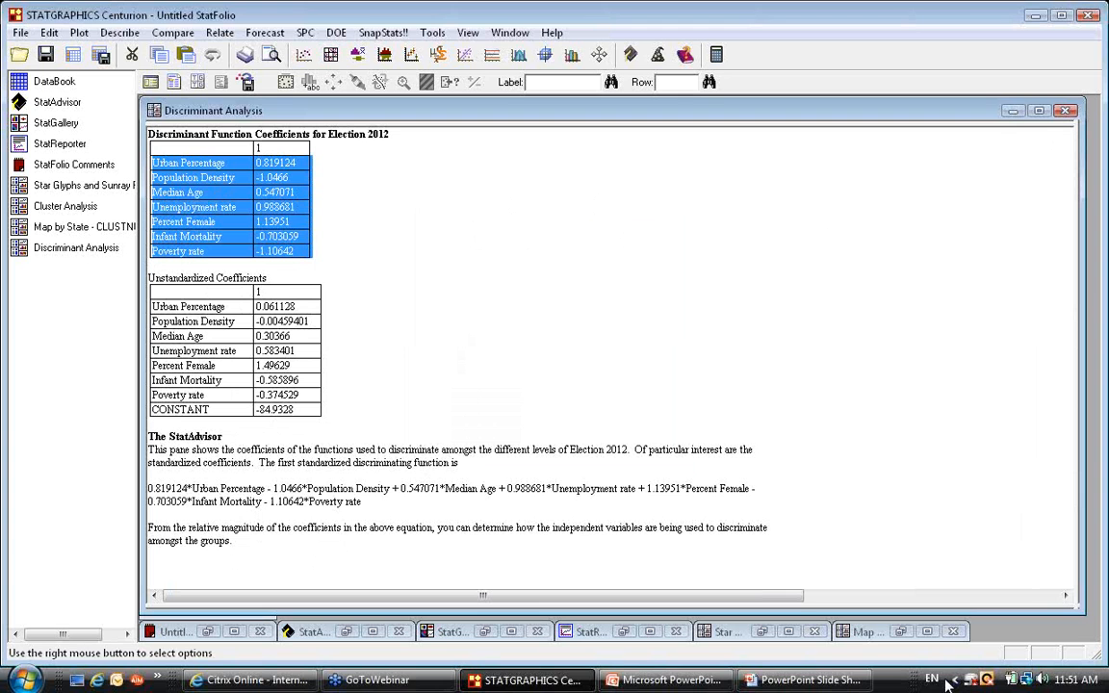
Switch to the PowerPoint slide show and advance to the Discriminant Function Plot slide
{"action": "left_click", "coordinate": [444, 686]}
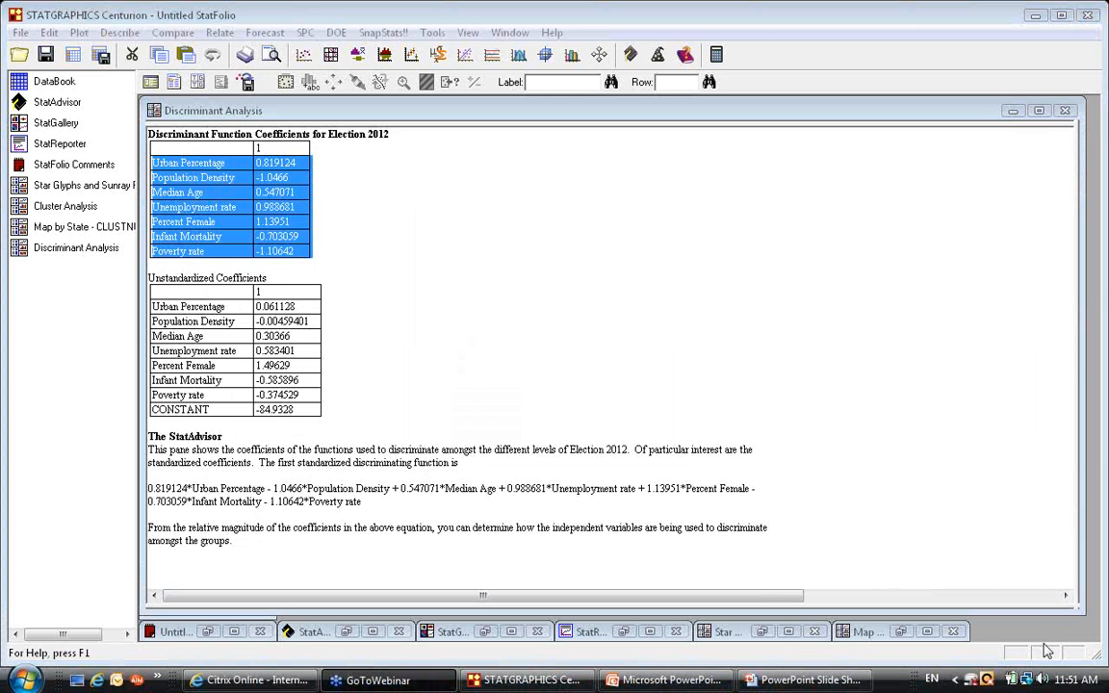
{"action": "left_click", "coordinate": [782, 681]}
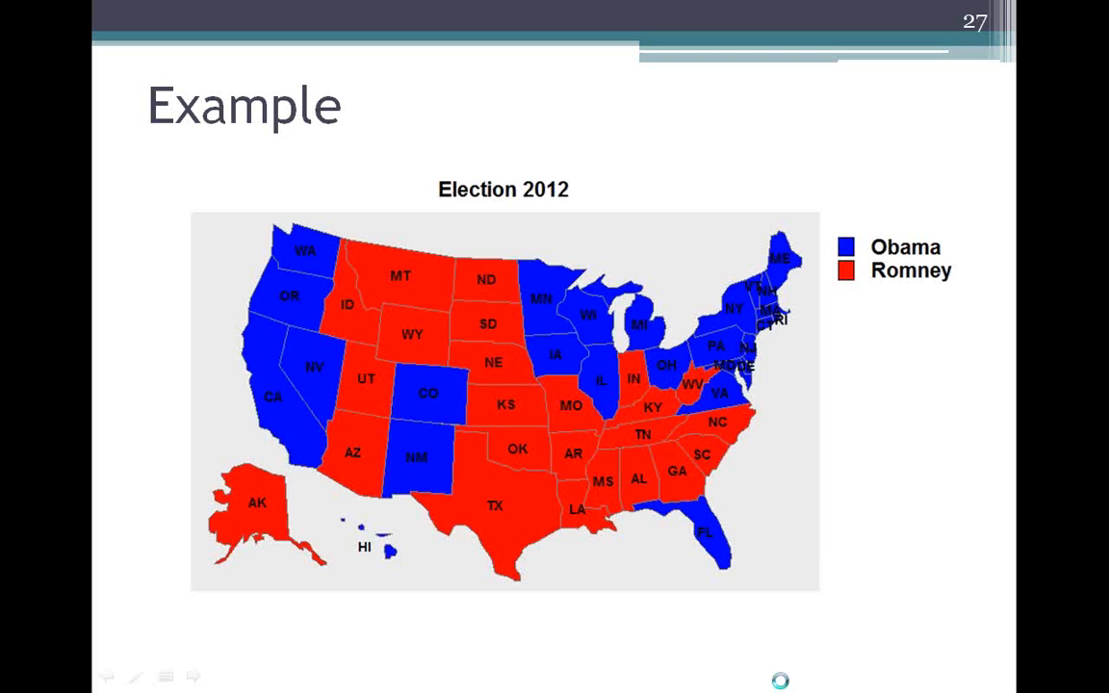
{"action": "left_click", "coordinate": [782, 684]}
{"action": "left_click", "coordinate": [782, 684]}
{"action": "left_click", "coordinate": [782, 683]}
{"action": "key", "text": "Right"}
{"action": "key", "text": "Right"}
{"action": "key", "text": "Right"}
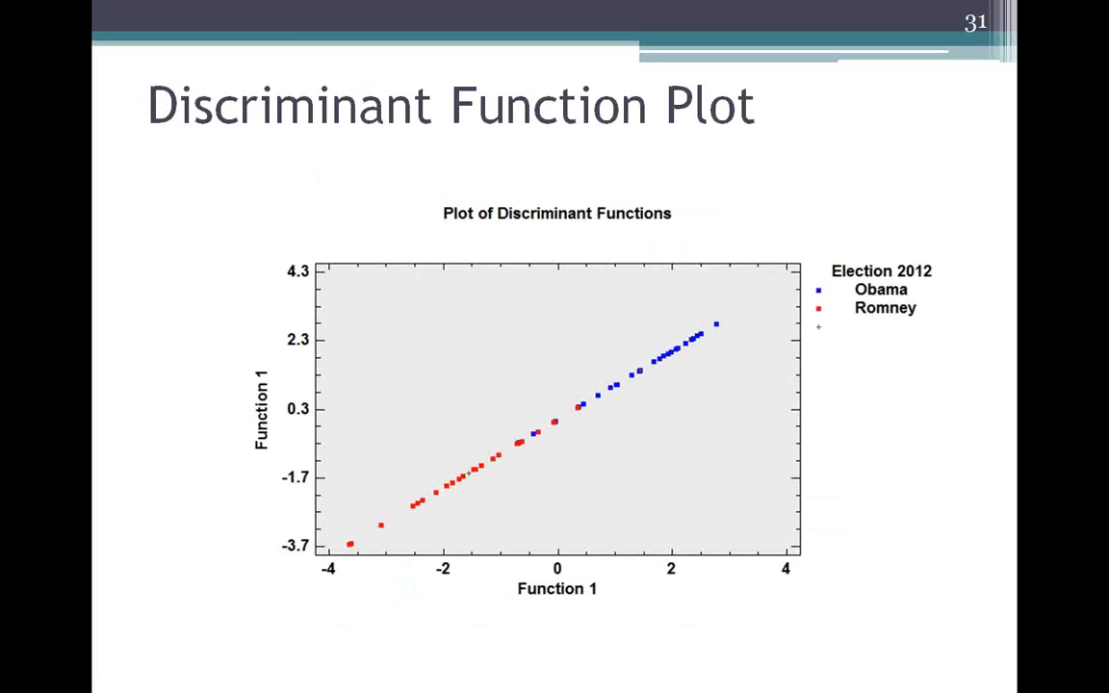
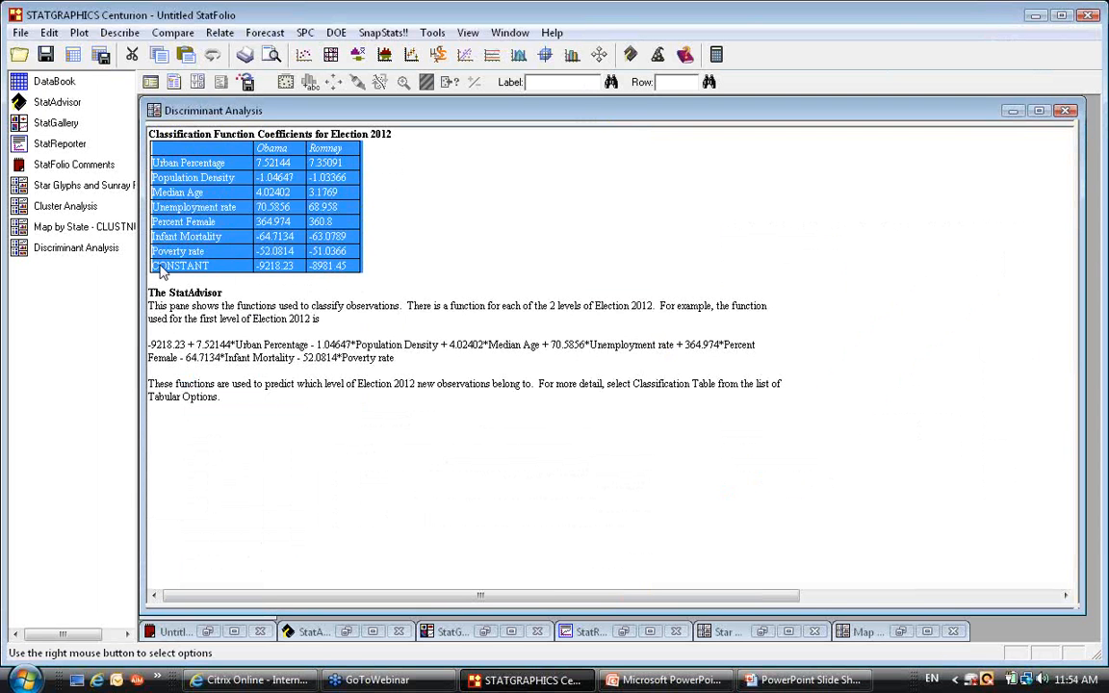
Maximize the Classification Table pane and examine Alabama's row, including its highest value, second highest value and highest group's probability
{"action": "double_click", "coordinate": [628, 244]}
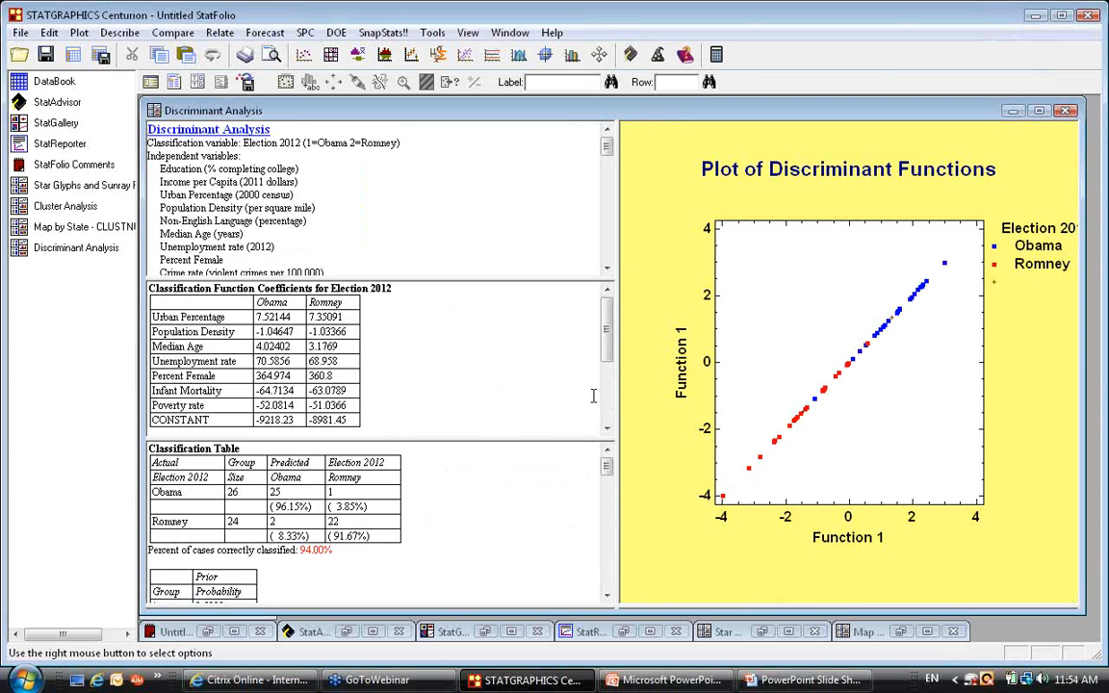
{"action": "double_click", "coordinate": [540, 471]}
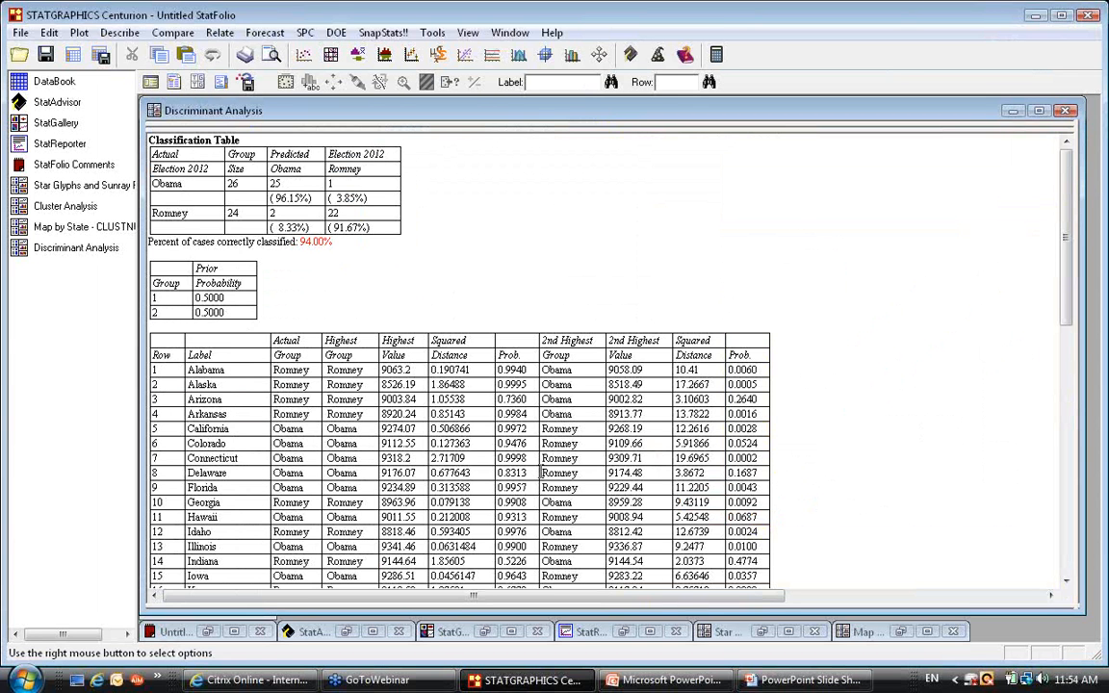
{"action": "left_click", "coordinate": [170, 374]}
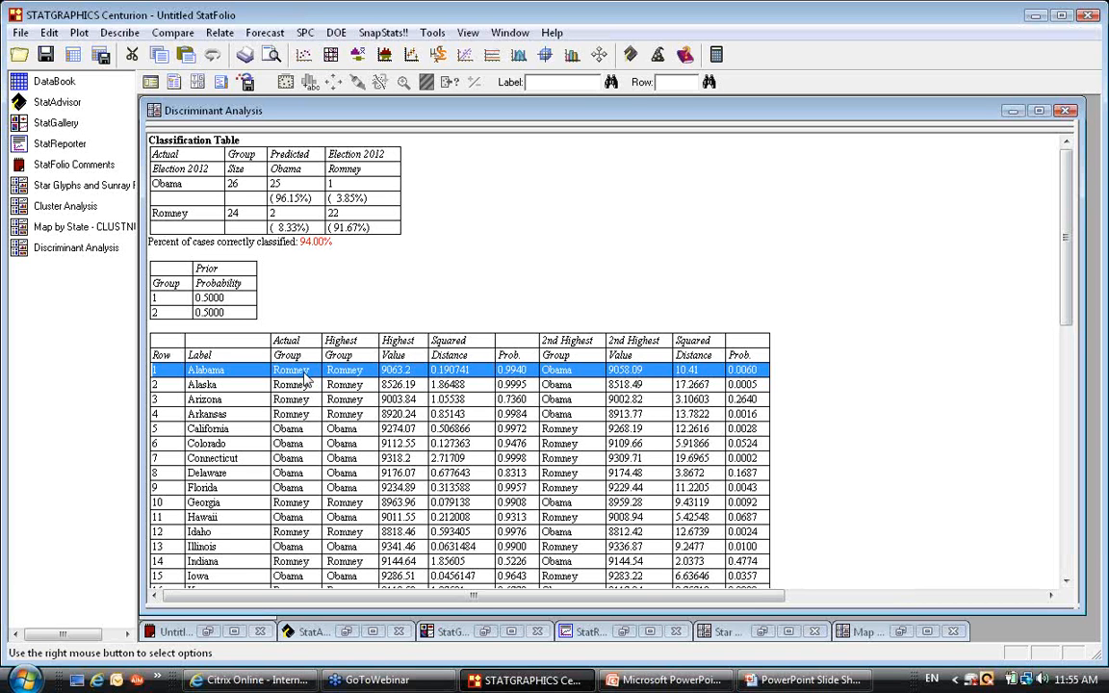
{"action": "left_click", "coordinate": [416, 371]}
{"action": "double_click", "coordinate": [416, 371]}
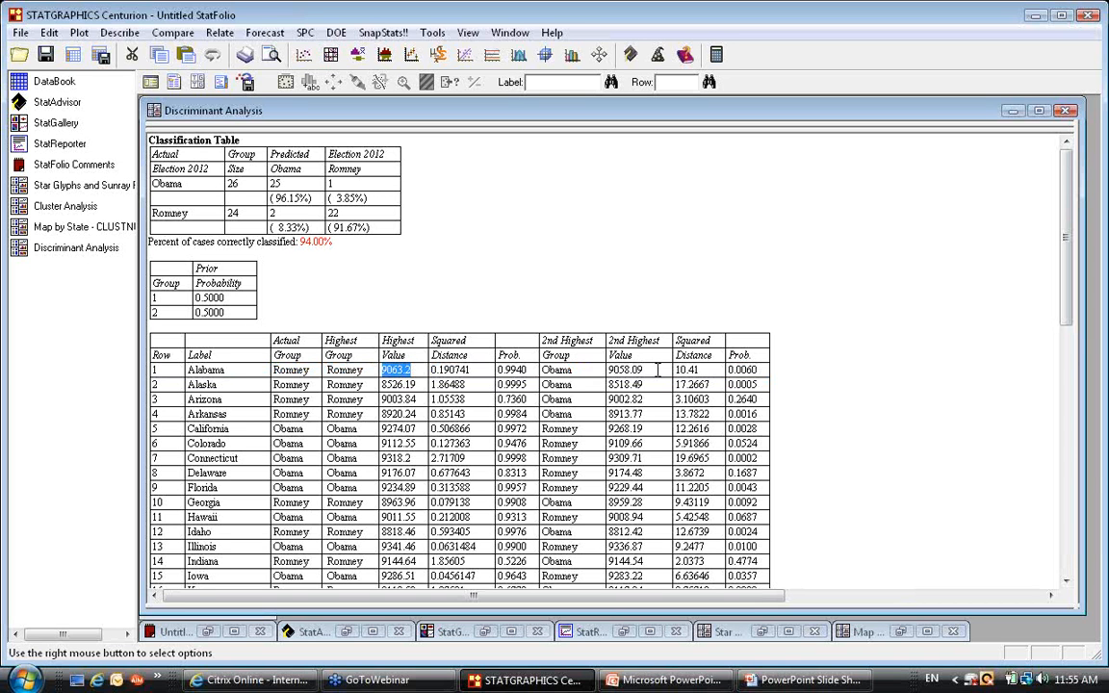
{"action": "double_click", "coordinate": [624, 369]}
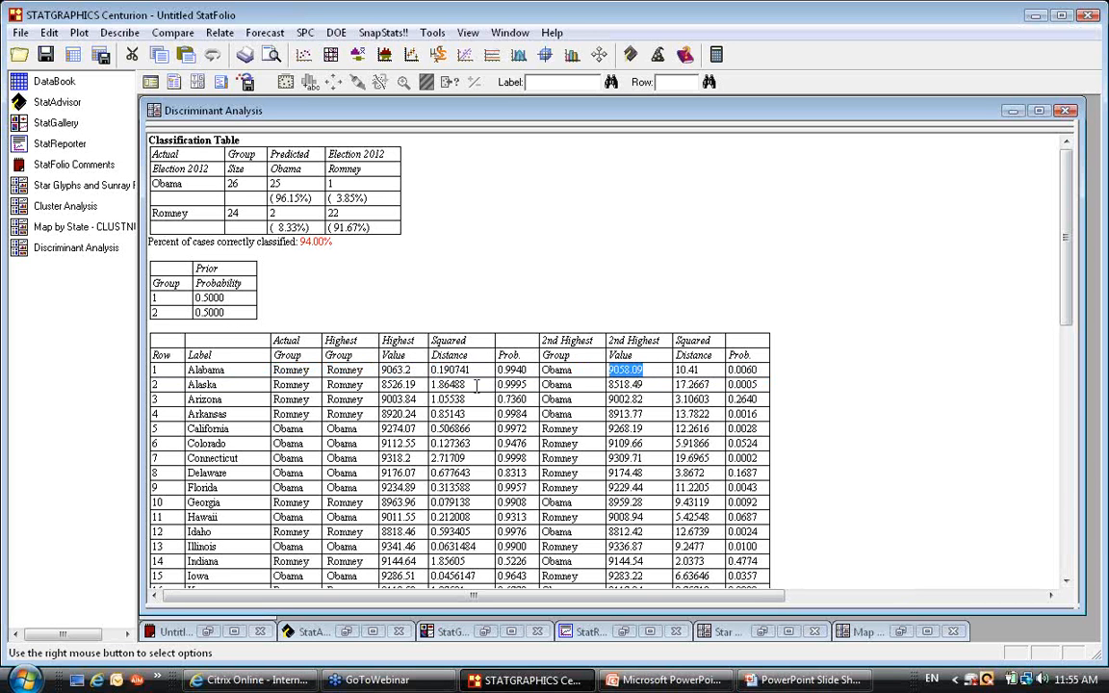
{"action": "left_click", "coordinate": [356, 367]}
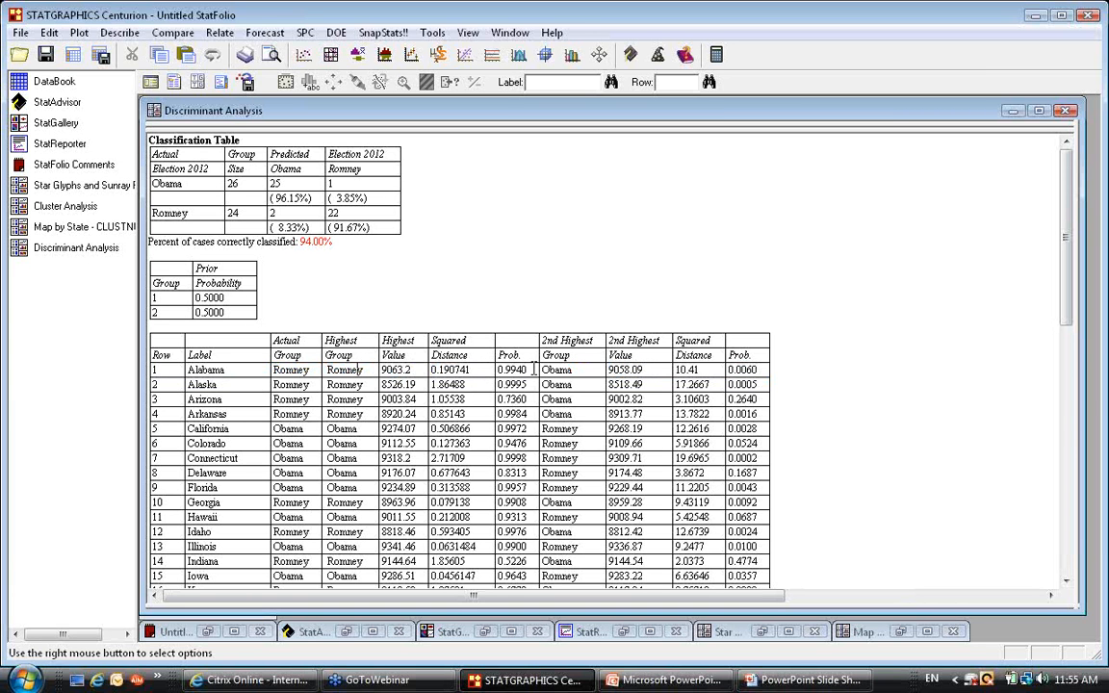
{"action": "left_click", "coordinate": [524, 372]}
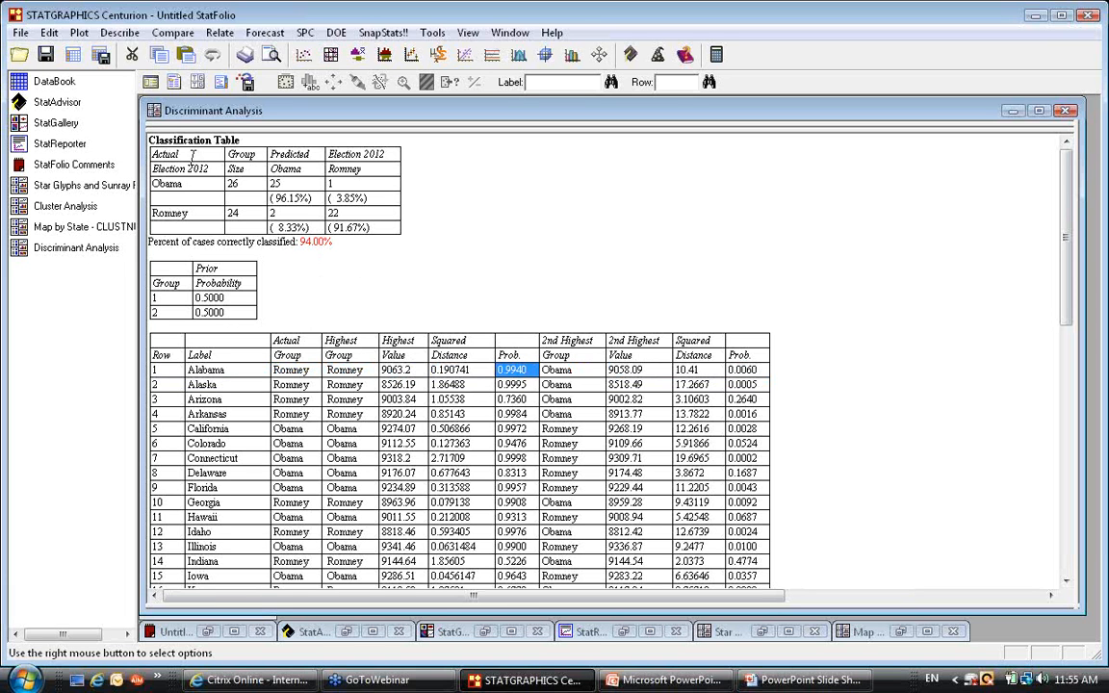
Examine the Classification Table summary, highlighting the Obama group's size and its predicted Obama and Romney counts
{"action": "left_click_drag", "start_coordinate": [145, 142], "coordinate": [426, 217]}
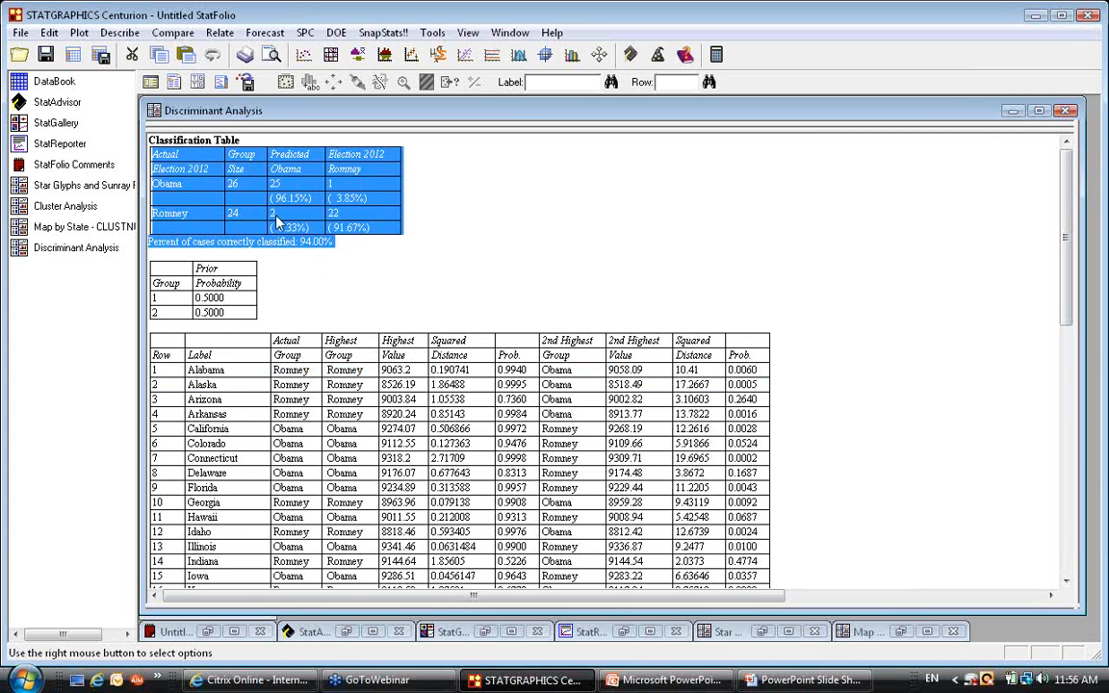
{"action": "left_click", "coordinate": [253, 182]}
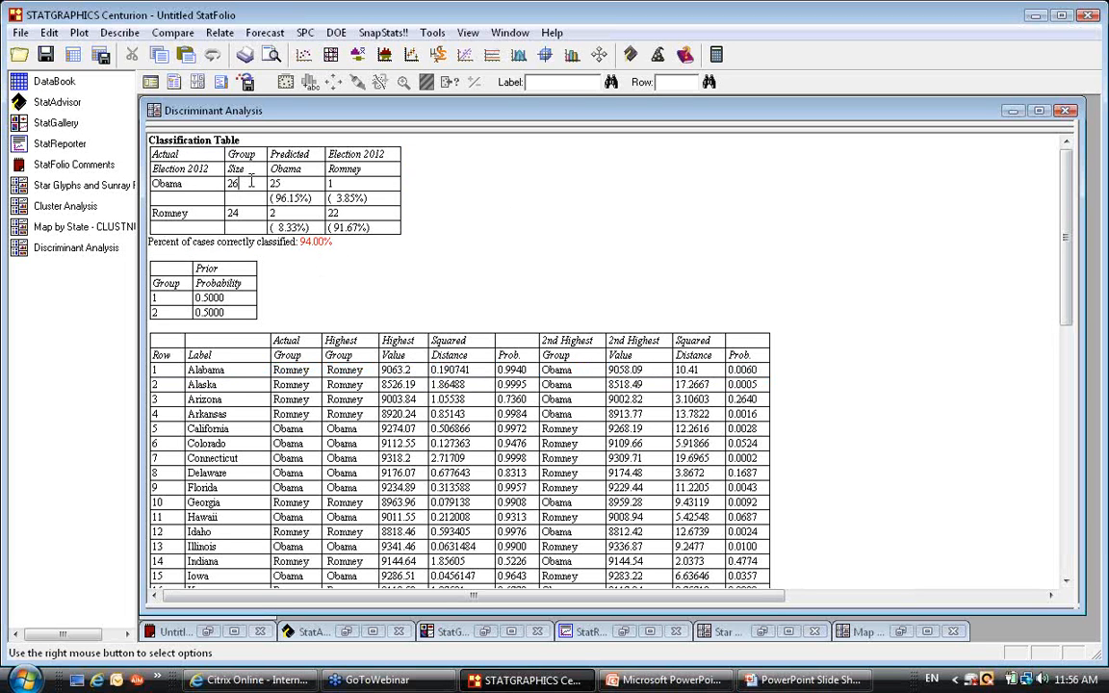
{"action": "left_click_drag", "start_coordinate": [248, 182], "coordinate": [232, 179]}
{"action": "left_click", "coordinate": [295, 183]}
{"action": "left_click_drag", "start_coordinate": [286, 183], "coordinate": [274, 184]}
{"action": "left_click_drag", "start_coordinate": [341, 183], "coordinate": [324, 183]}
{"action": "left_click", "coordinate": [333, 183]}
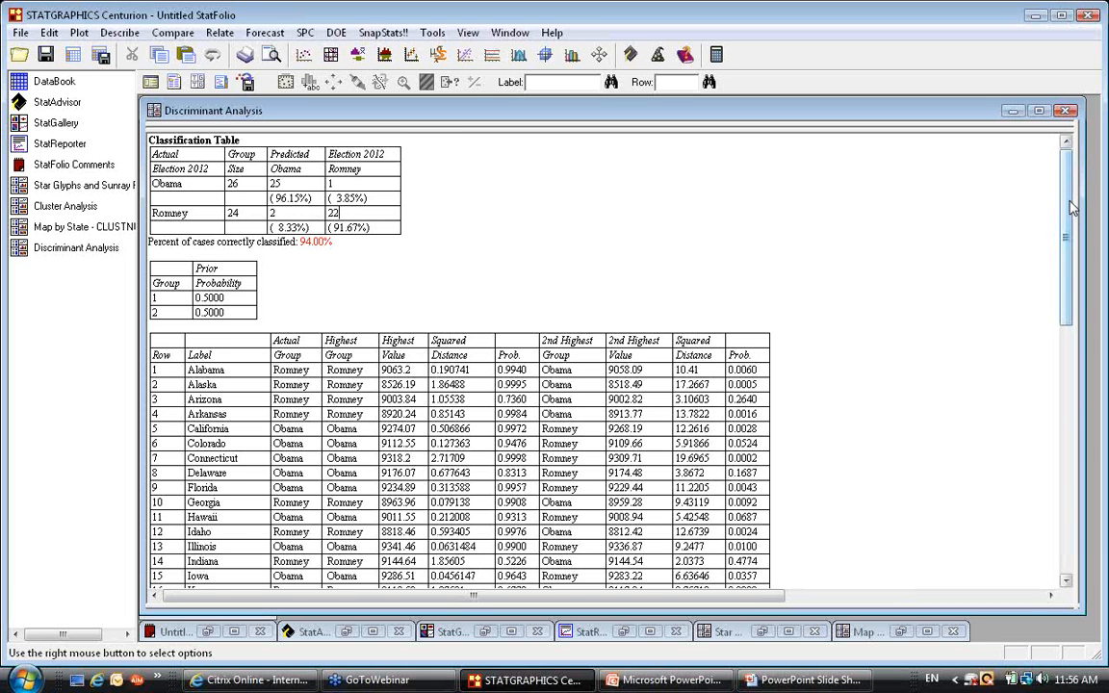
Examine the Classification Table rows for Missouri, Nebraska and New Mexico, and highlight the overall percent of cases correctly classified
{"action": "left_click_drag", "start_coordinate": [1072, 206], "coordinate": [1093, 354]}
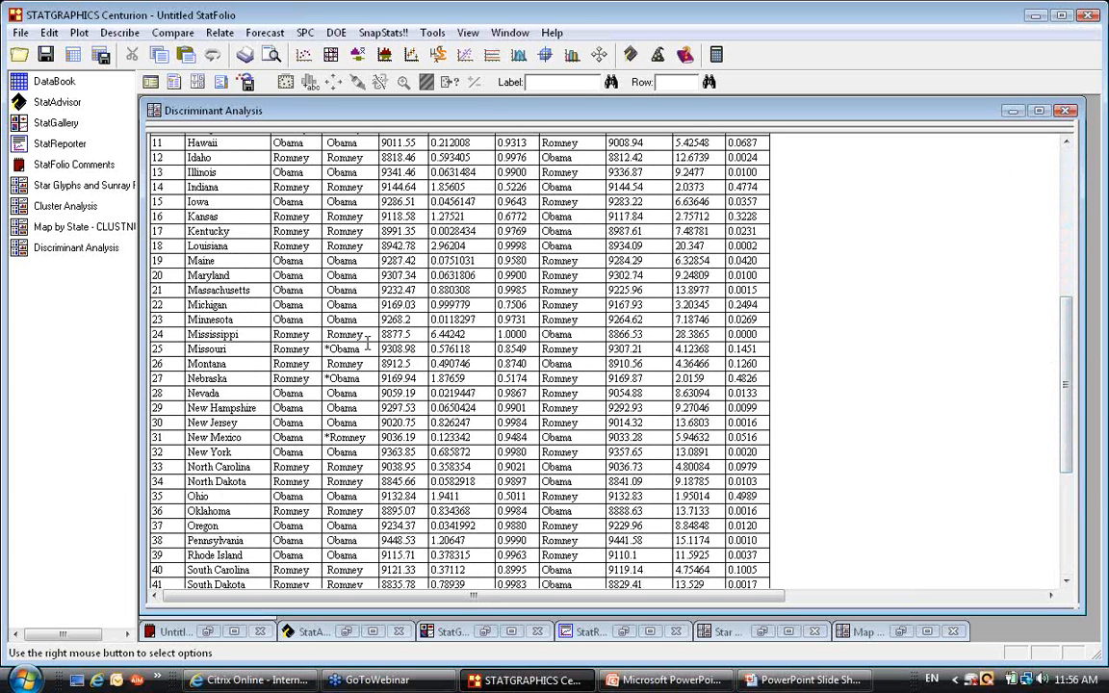
{"action": "left_click_drag", "start_coordinate": [368, 348], "coordinate": [172, 360]}
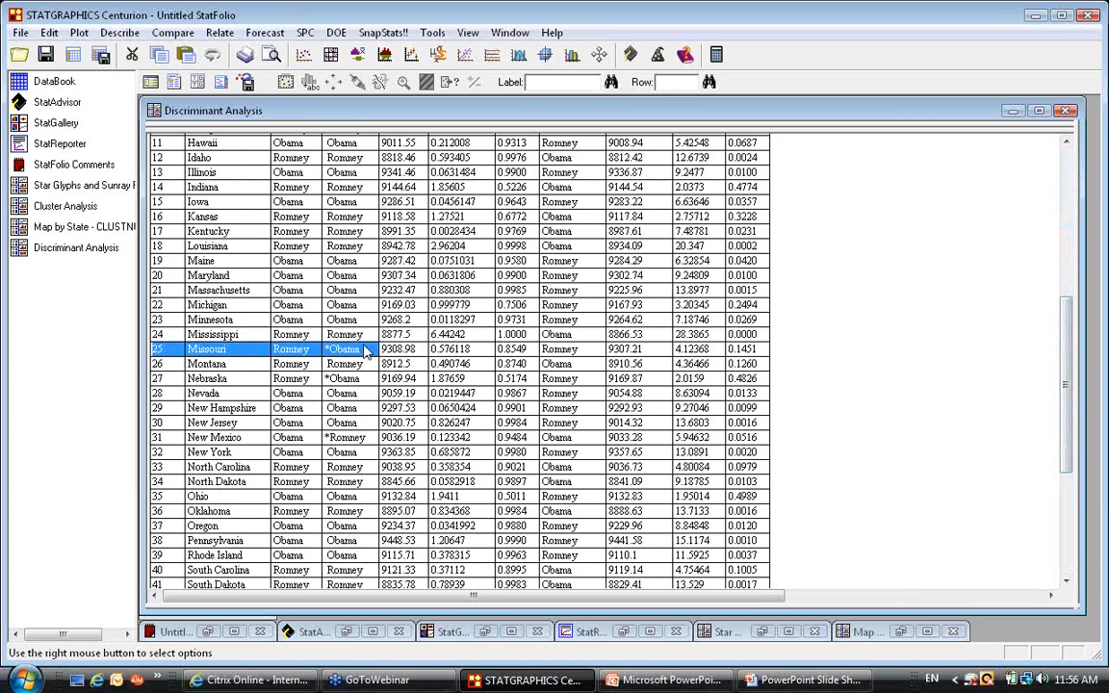
{"action": "left_click_drag", "start_coordinate": [202, 378], "coordinate": [328, 383]}
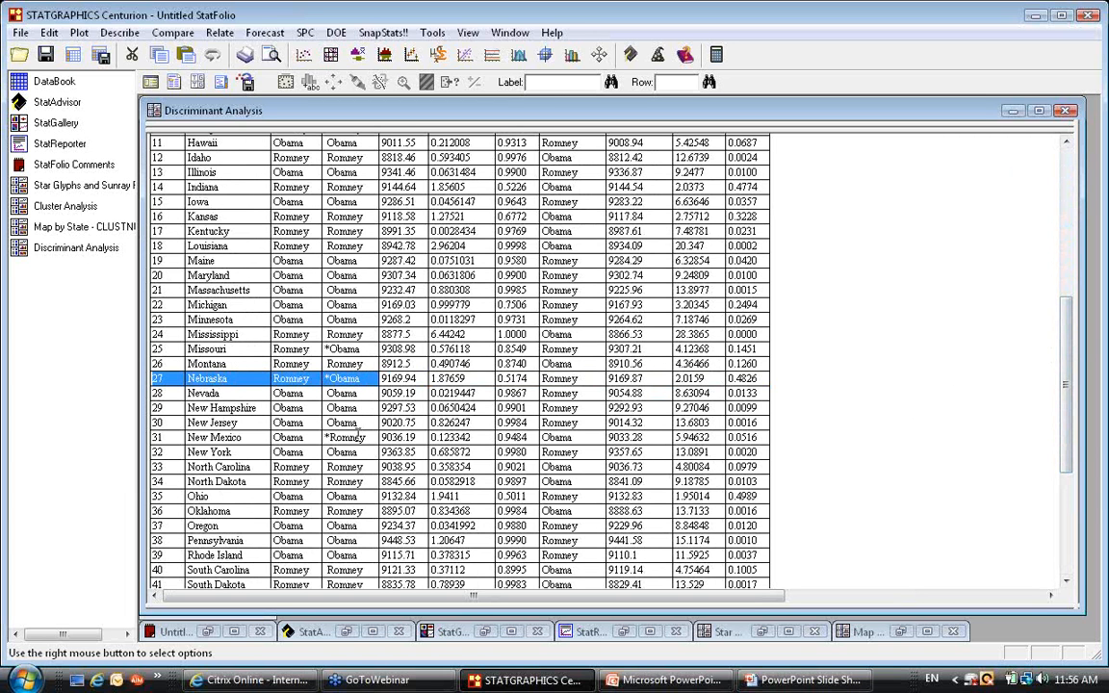
{"action": "left_click_drag", "start_coordinate": [366, 438], "coordinate": [171, 445]}
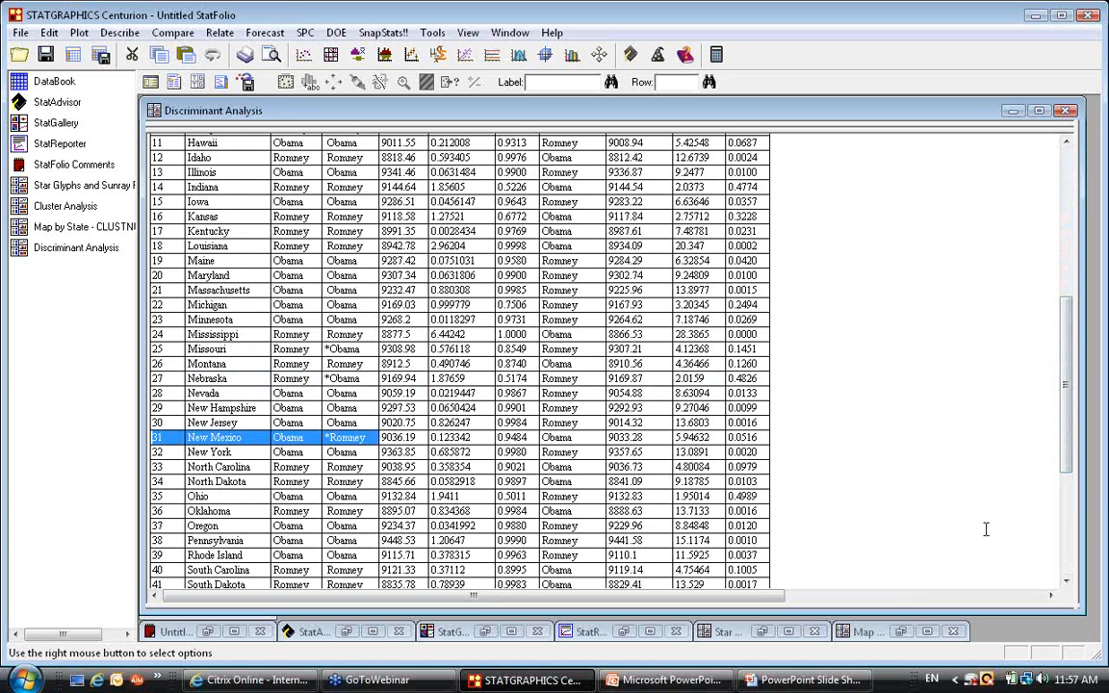
{"action": "left_click_drag", "start_coordinate": [1067, 364], "coordinate": [1067, 207]}
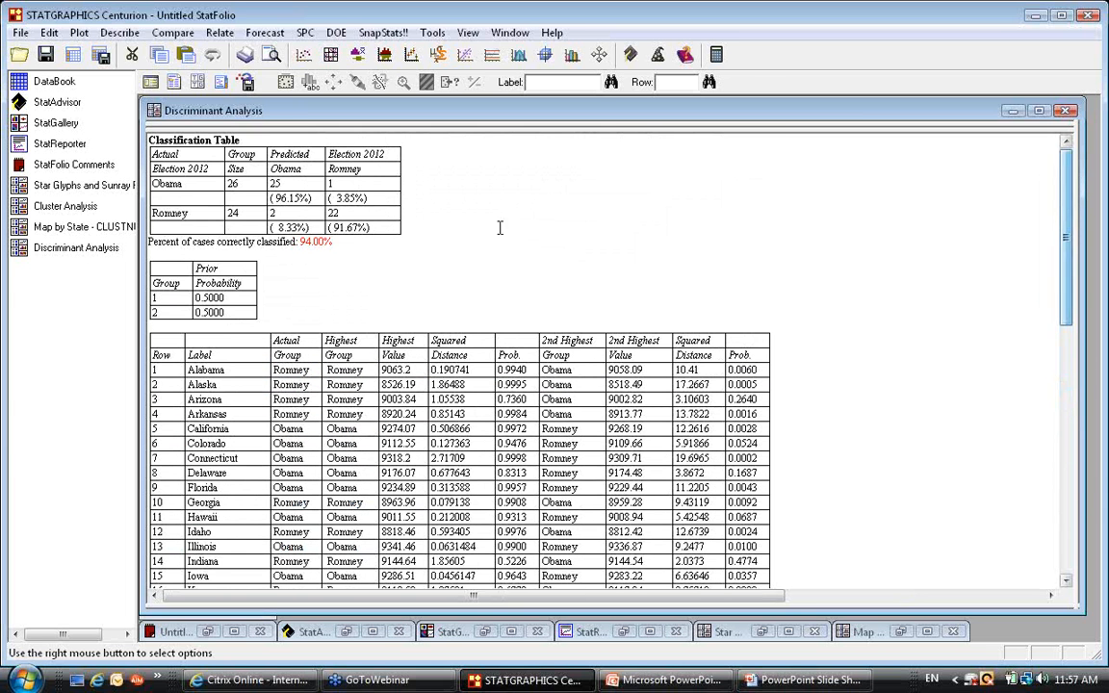
{"action": "left_click_drag", "start_coordinate": [334, 242], "coordinate": [284, 221]}
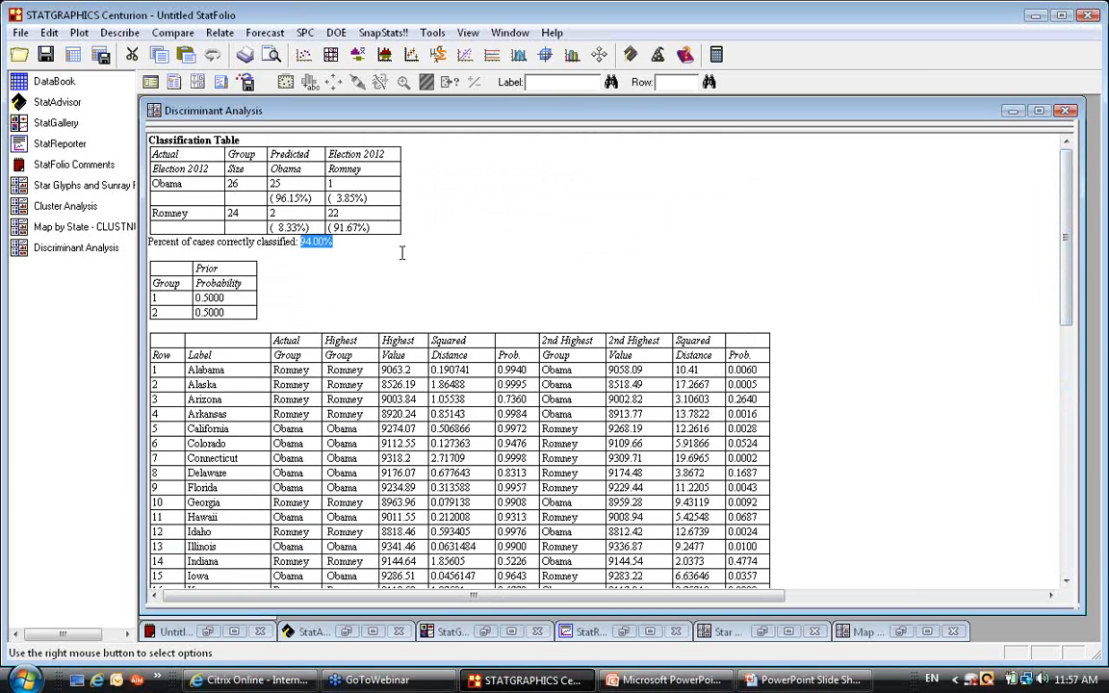
Switch to the PowerPoint slide show and advance through the Classification Functions and Classification Summary slides to Validation Set
{"action": "left_click", "coordinate": [756, 682]}
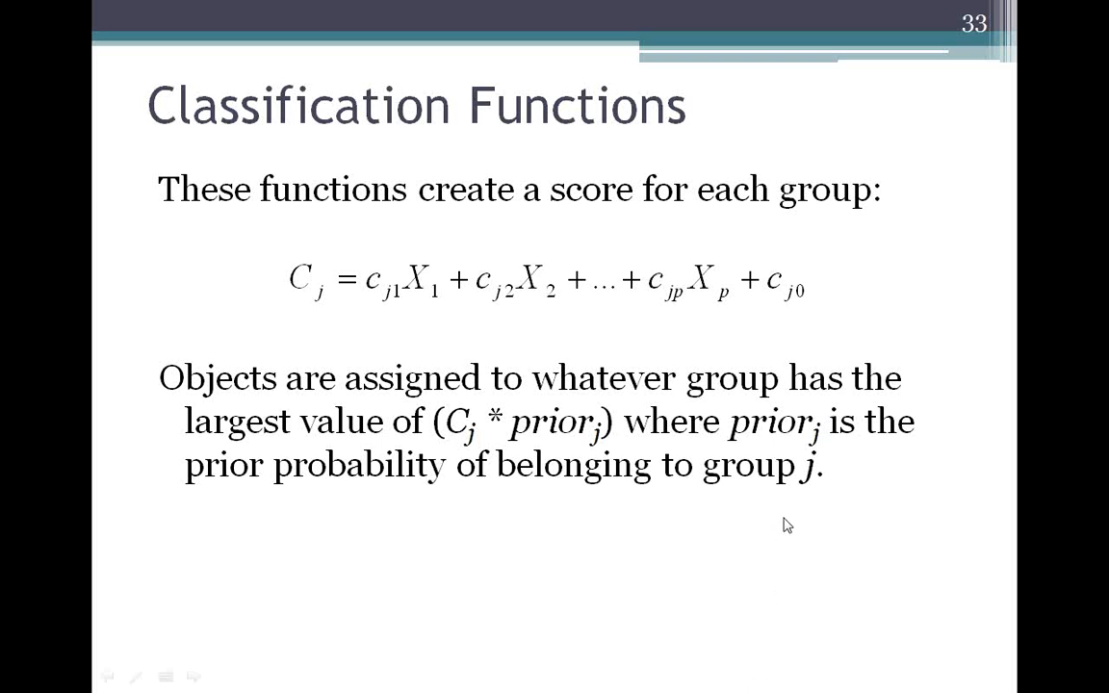
{"action": "left_click", "coordinate": [783, 521]}
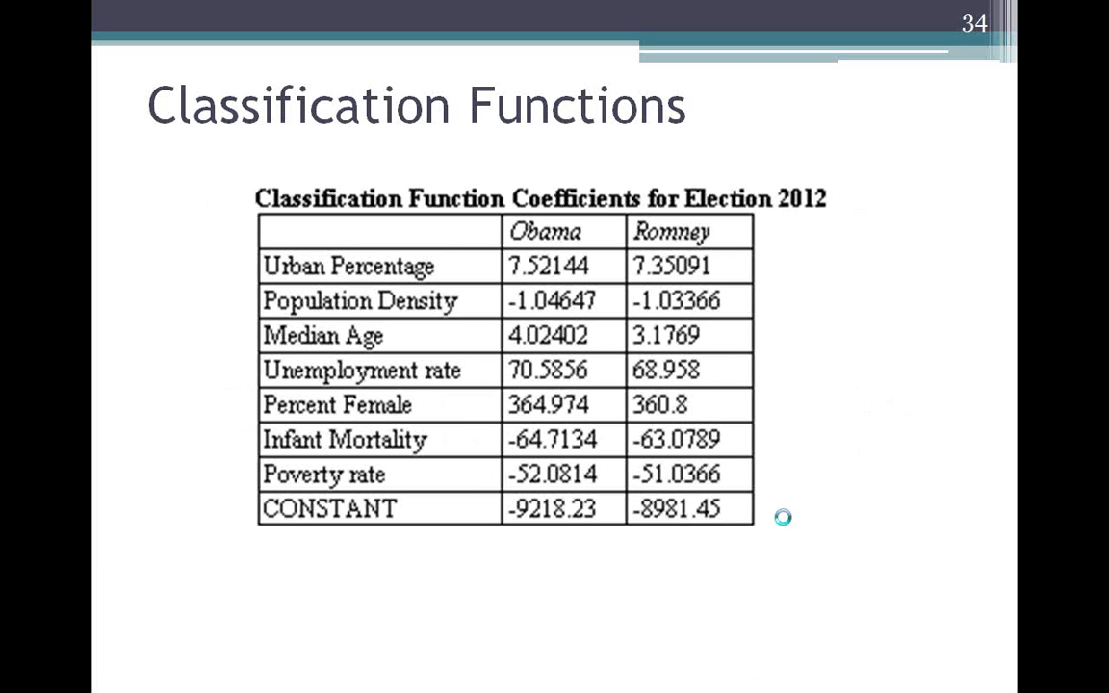
{"action": "left_click", "coordinate": [783, 521]}
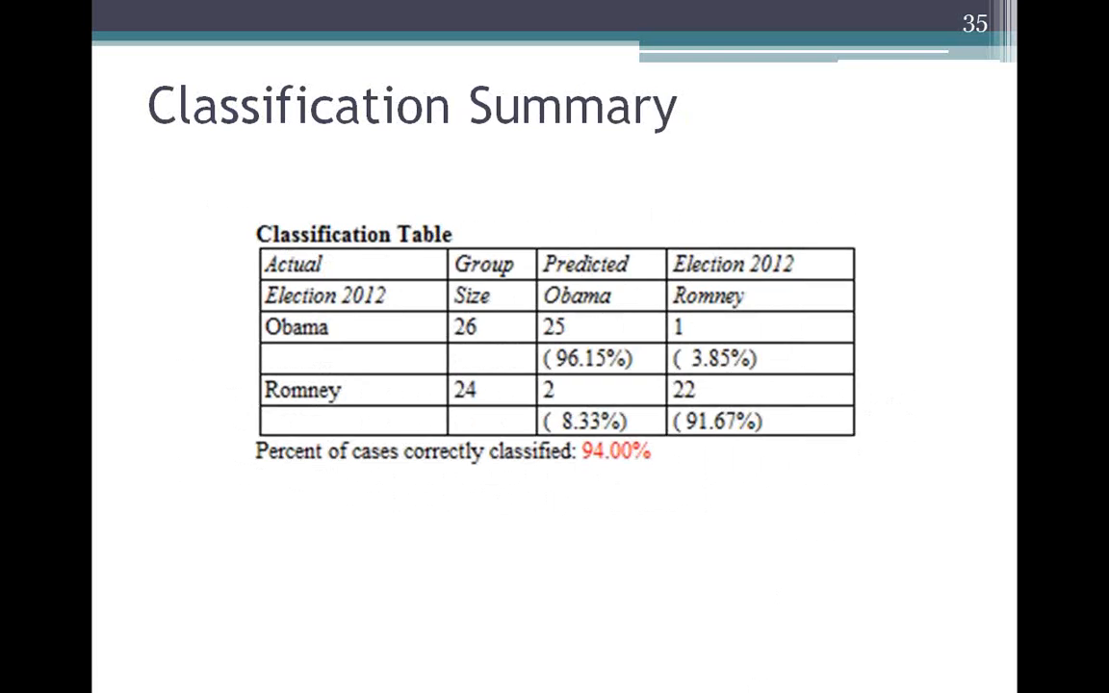
{"action": "key", "text": "Right"}
{"action": "key", "text": "Right"}
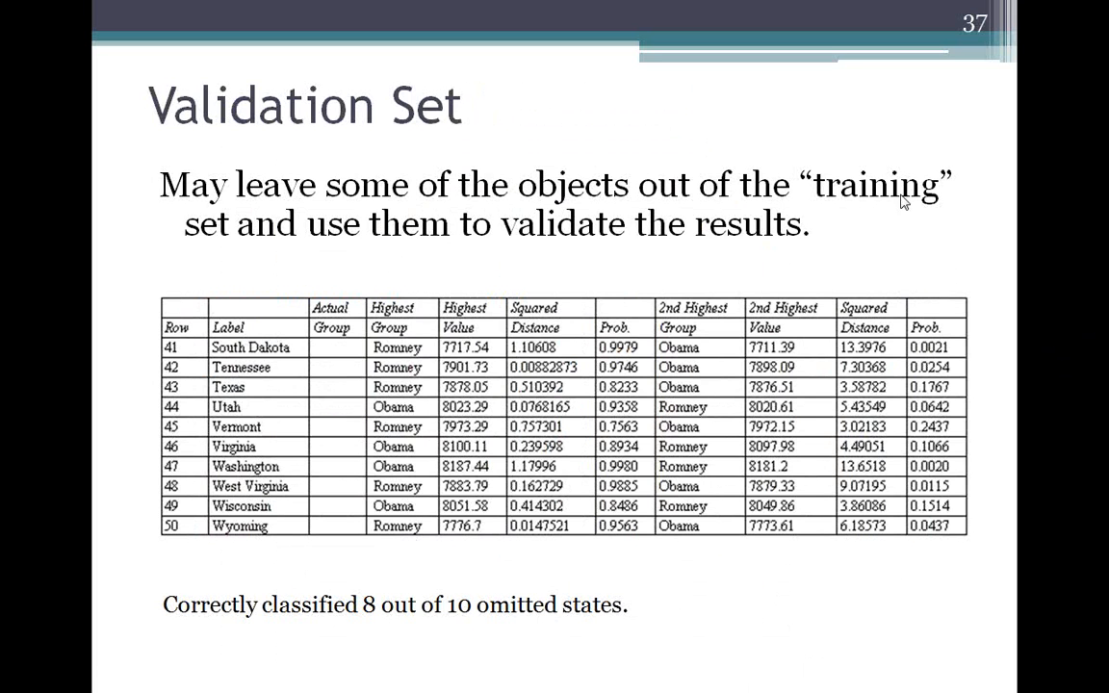
Switch back to STATGRAPHICS and delete the Election 2012 values in rows 41 to 50 of the DataBook, shifting cells up
{"action": "key", "text": "alt+Tab"}
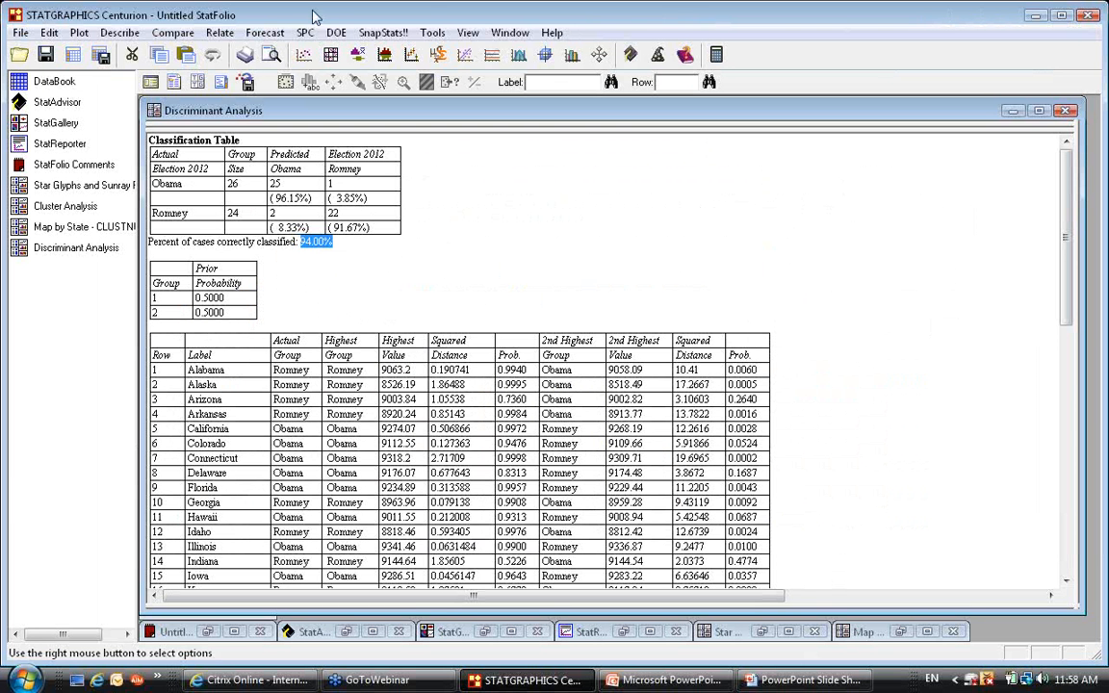
{"action": "left_click", "coordinate": [50, 84]}
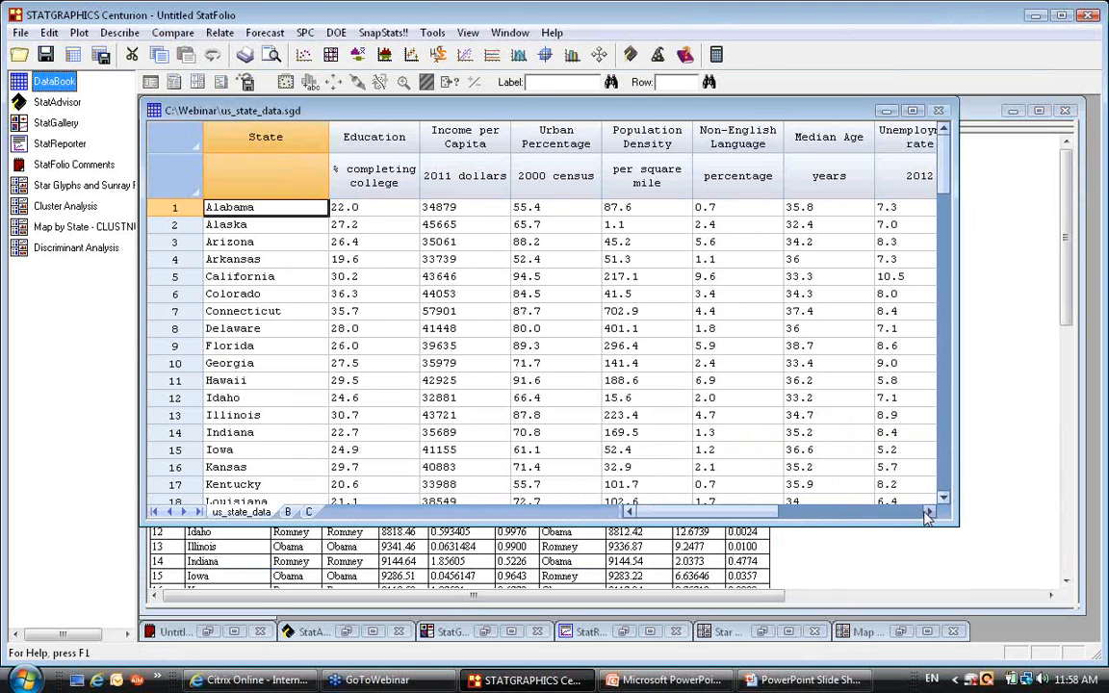
{"action": "left_click_drag", "start_coordinate": [929, 517], "coordinate": [945, 498]}
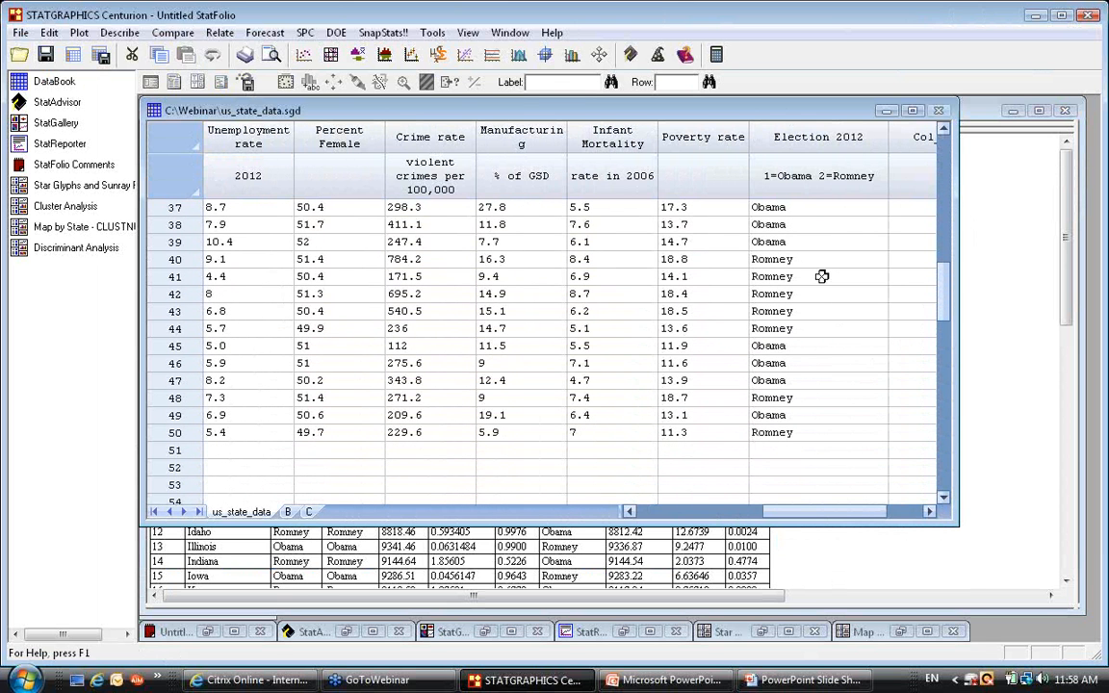
{"action": "left_click_drag", "start_coordinate": [806, 277], "coordinate": [817, 425]}
{"action": "right_click", "coordinate": [817, 433]}
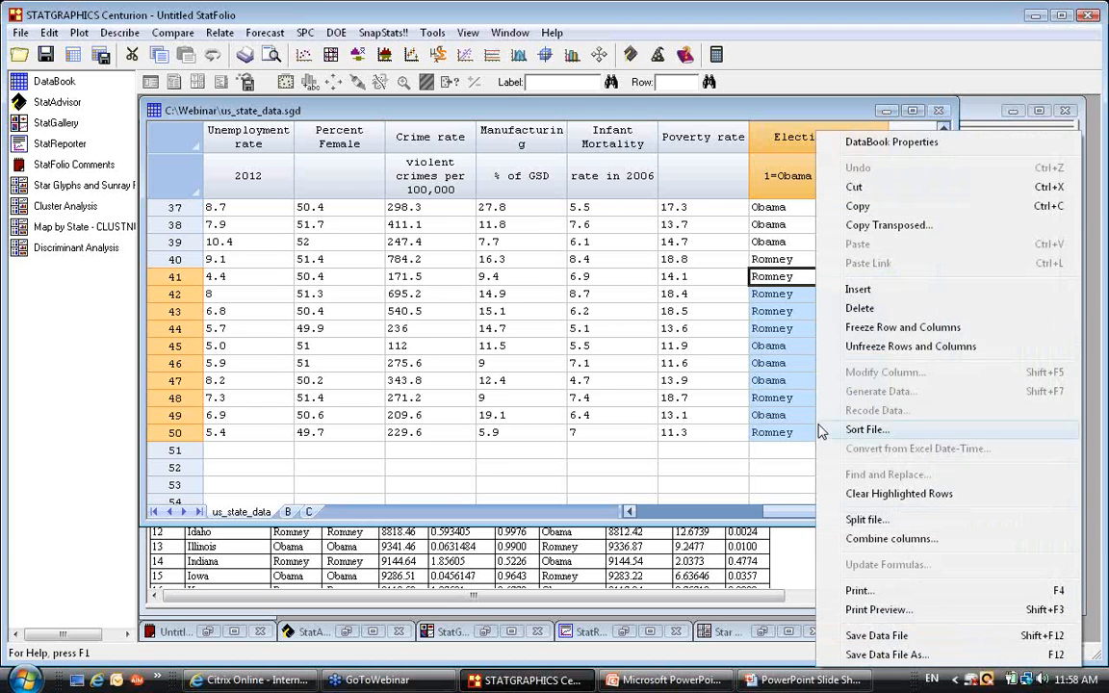
{"action": "left_click", "coordinate": [887, 308]}
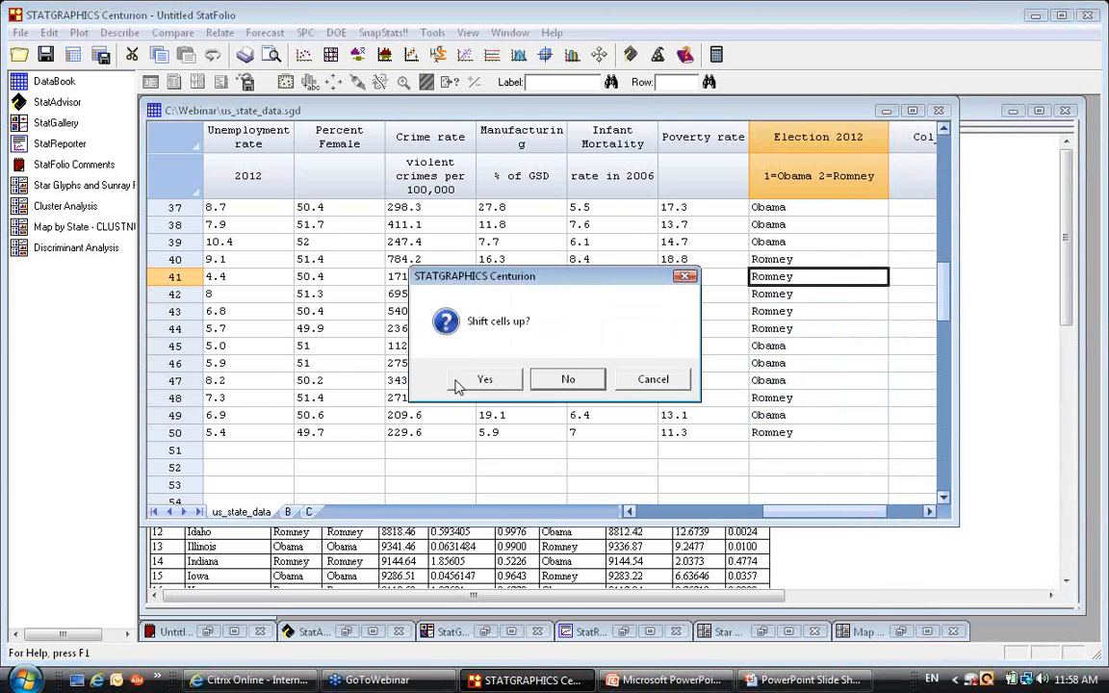
{"action": "left_click", "coordinate": [464, 378]}
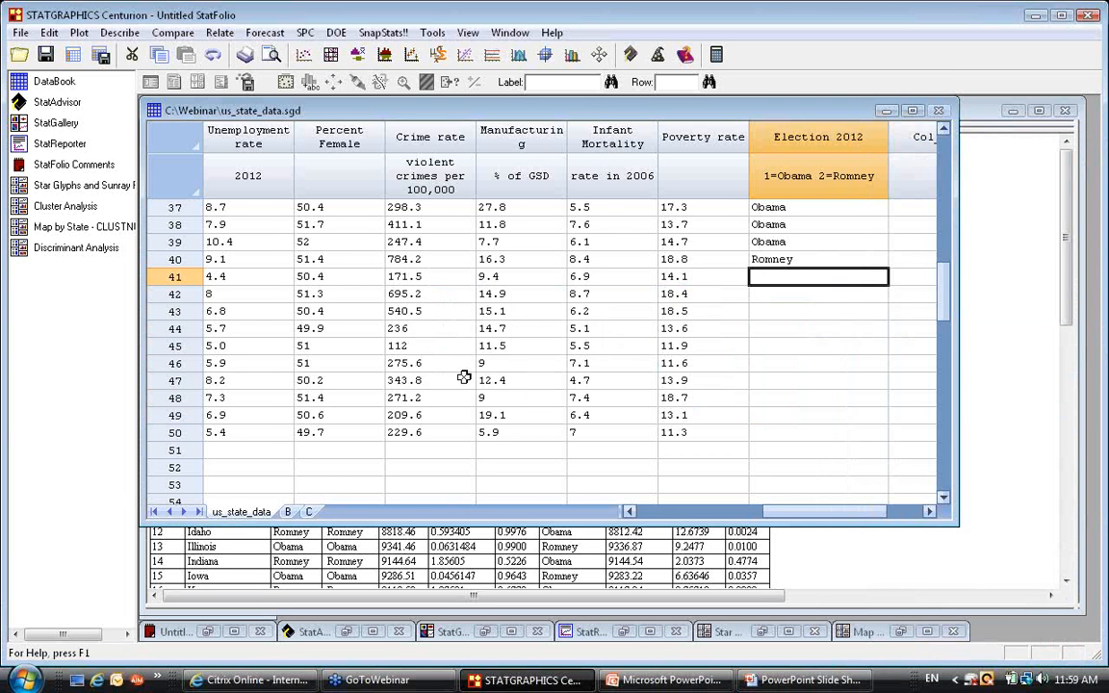
Examine the recalculated discriminant Classification Table, highlighting its summary and the rows for South Dakota through Wyoming
{"action": "left_click", "coordinate": [1011, 414]}
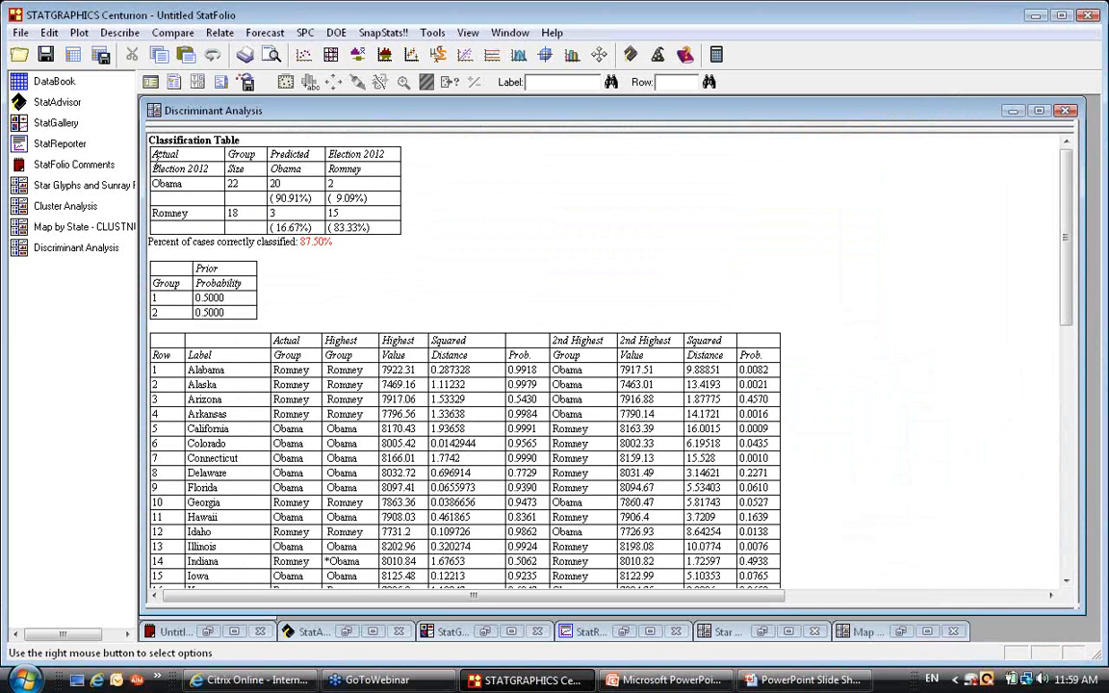
{"action": "left_click_drag", "start_coordinate": [152, 159], "coordinate": [208, 251]}
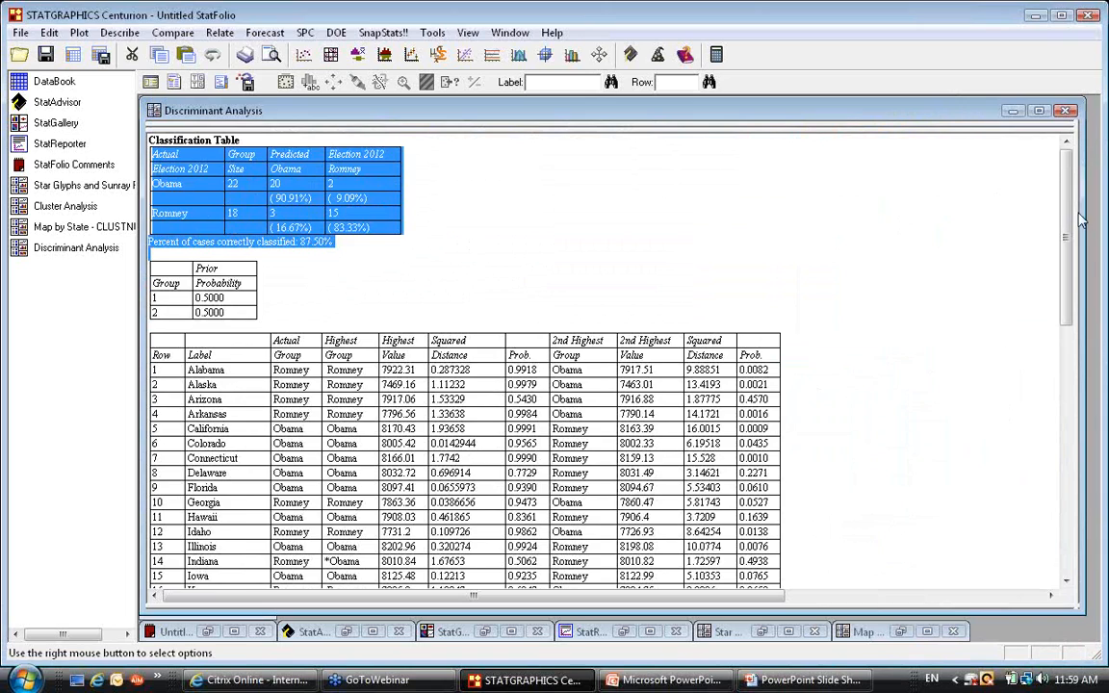
{"action": "left_click_drag", "start_coordinate": [1071, 210], "coordinate": [1093, 434]}
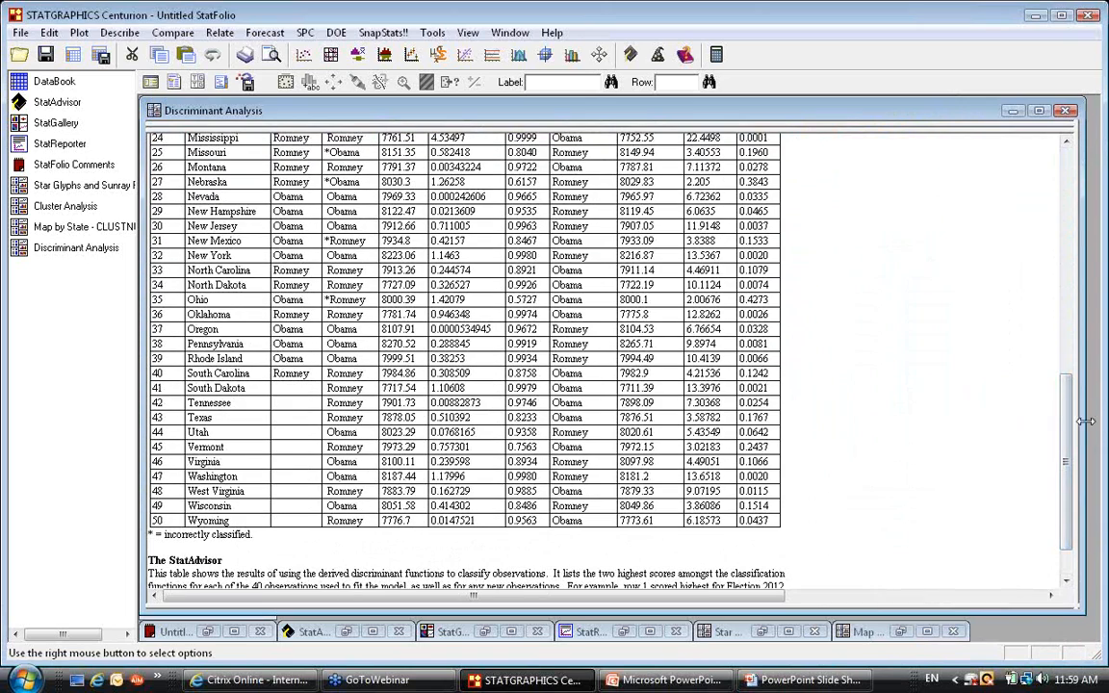
{"action": "left_click_drag", "start_coordinate": [156, 387], "coordinate": [231, 533]}
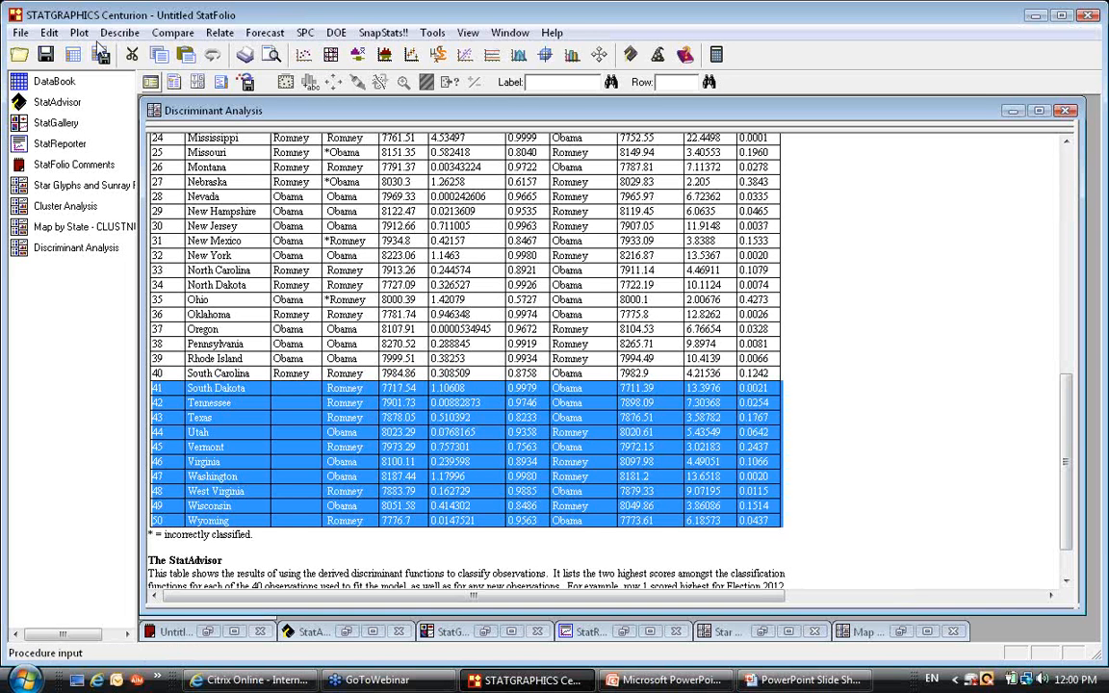
Start a new StatFolio without saving the changed data, and reopen the us_state_data.sgd data file
{"action": "left_click", "coordinate": [28, 37]}
{"action": "left_click", "coordinate": [39, 54]}
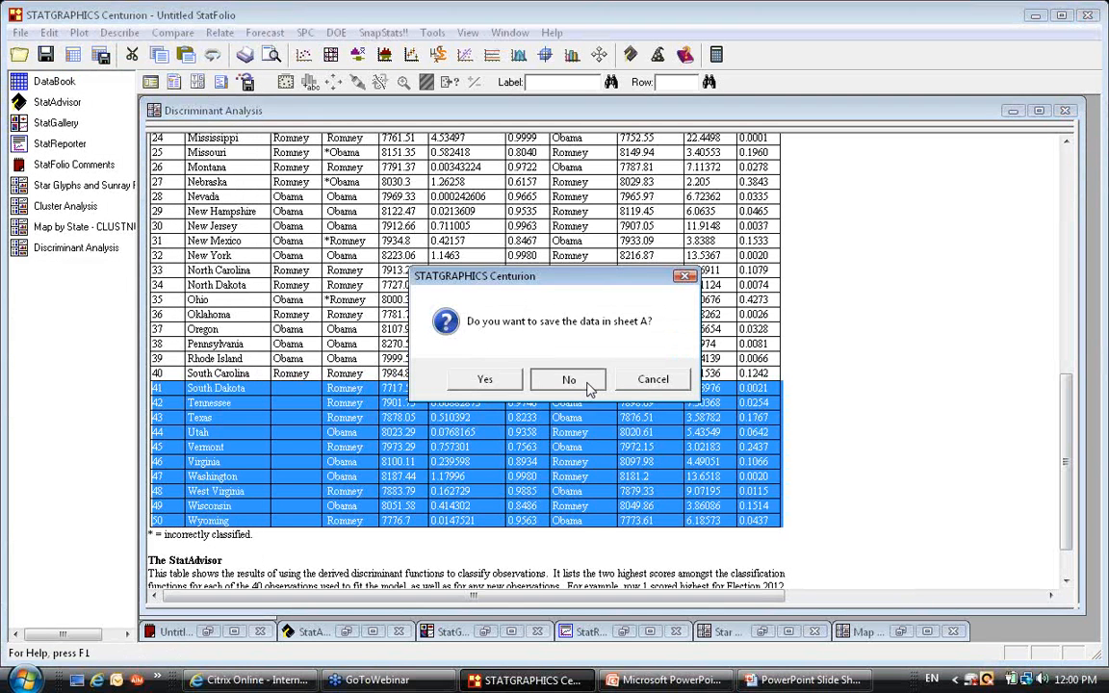
{"action": "left_click", "coordinate": [569, 379]}
{"action": "left_click", "coordinate": [569, 380]}
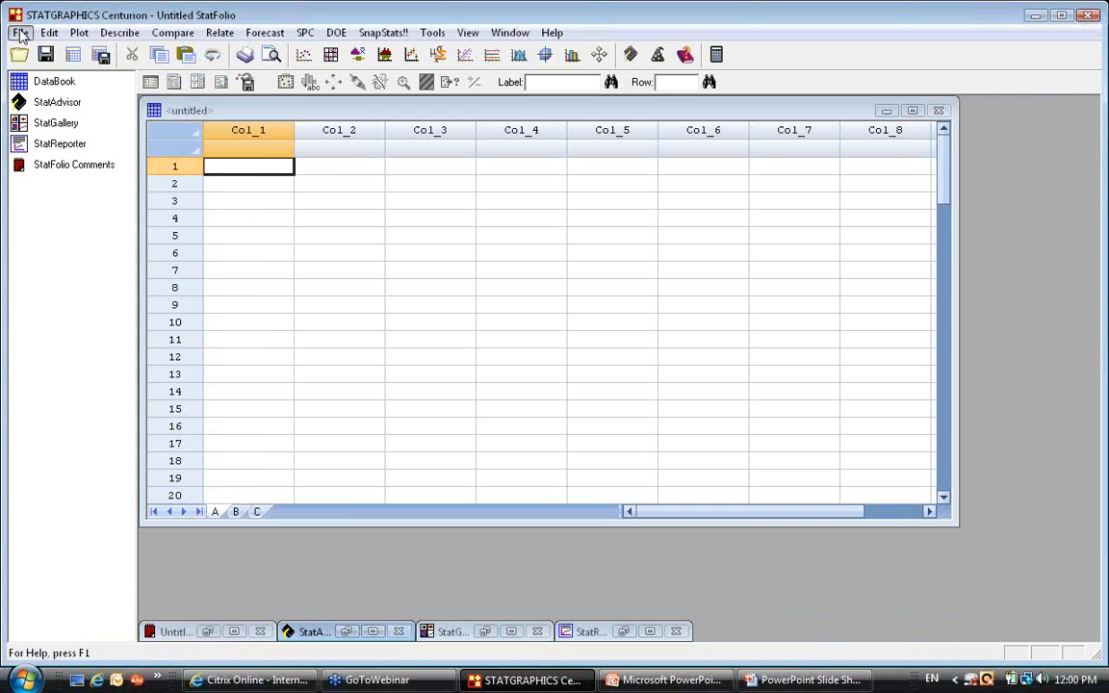
{"action": "left_click", "coordinate": [20, 33]}
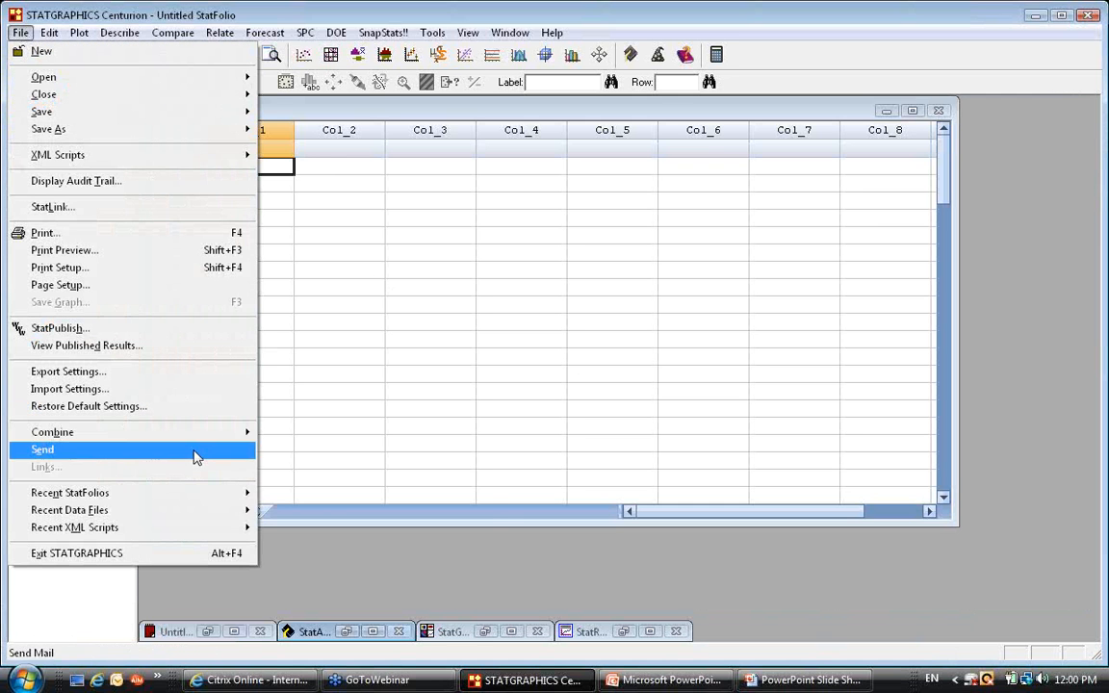
{"action": "mouse_move", "coordinate": [213, 512]}
{"action": "left_click", "coordinate": [282, 511]}
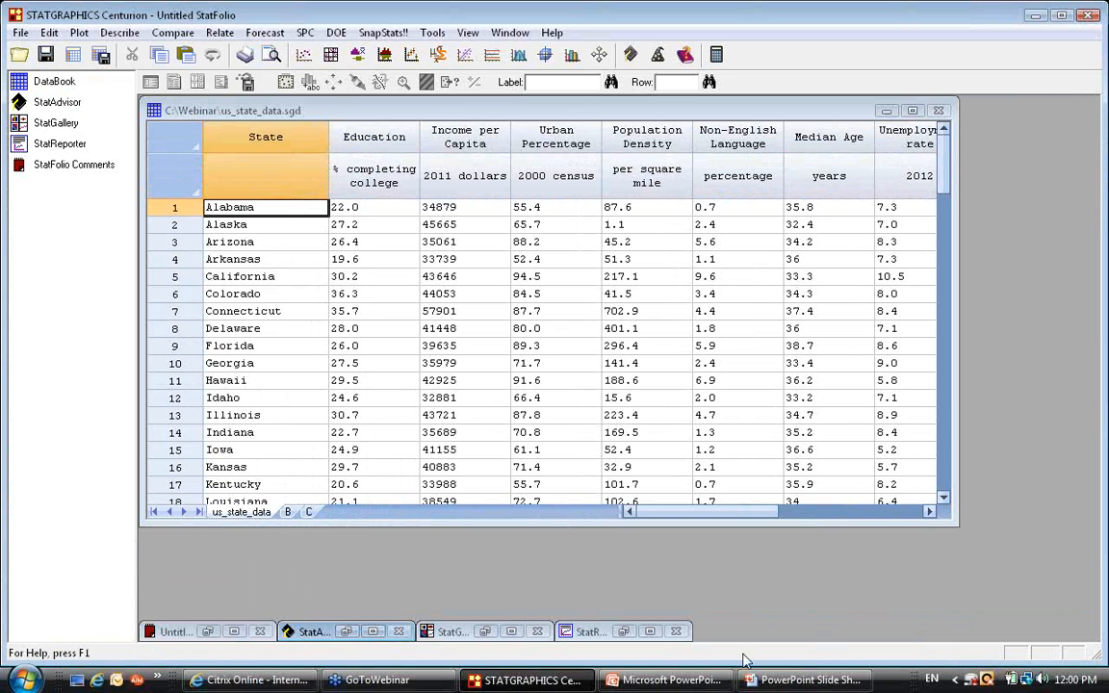
Switch to the PowerPoint slide show and advance to the Neural Network Classifier slide
{"action": "left_click", "coordinate": [809, 681]}
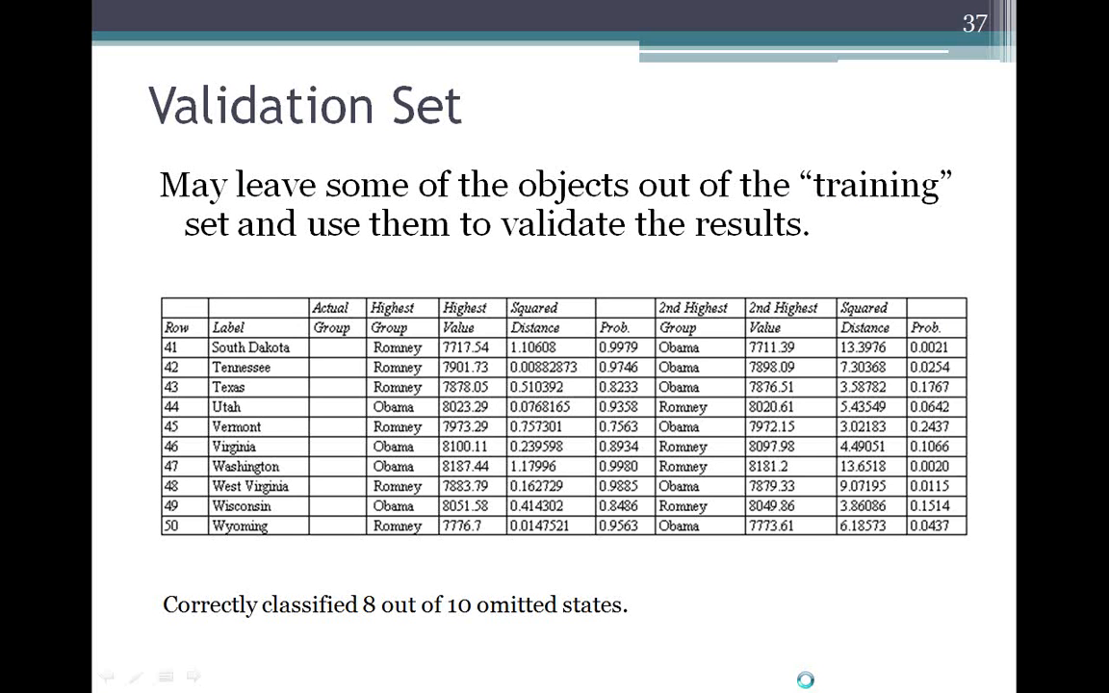
{"action": "left_click", "coordinate": [809, 686]}
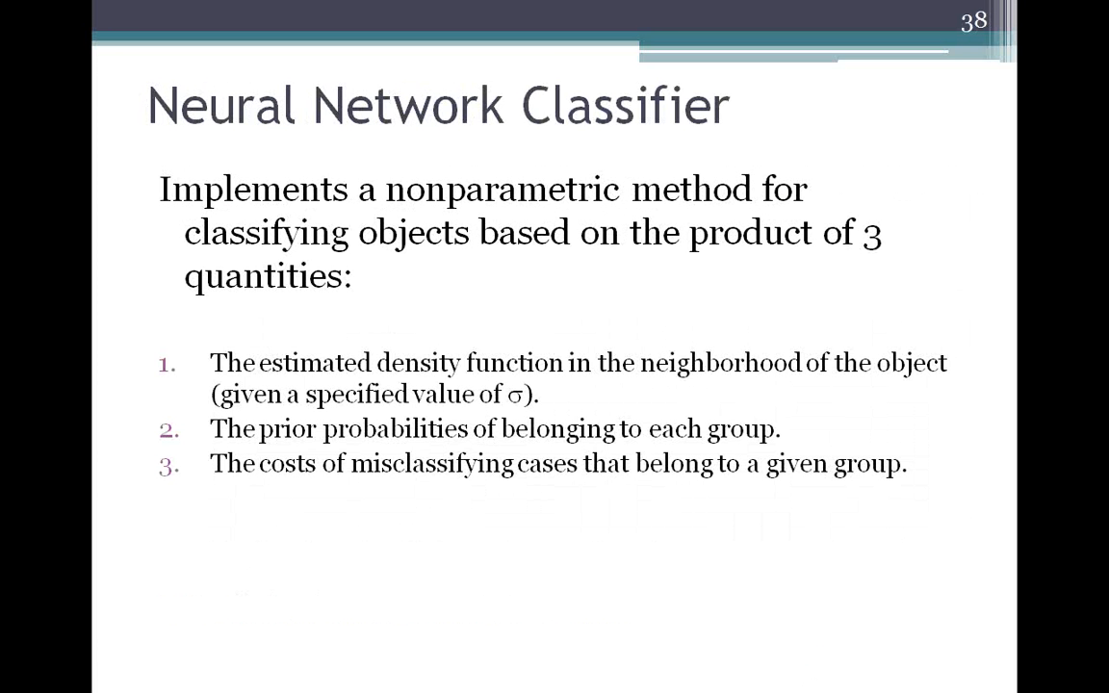
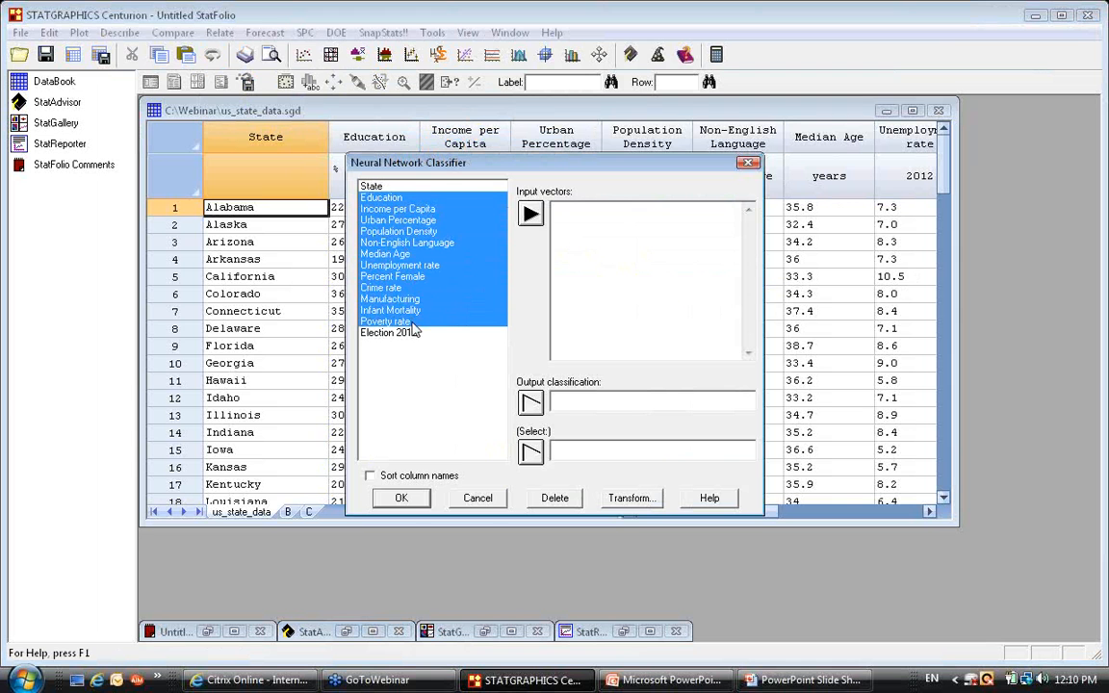
Assign Education through Poverty rate as the Neural Network Classifier's input vectors and Election 2012 as its output classification
{"action": "left_click", "coordinate": [531, 214]}
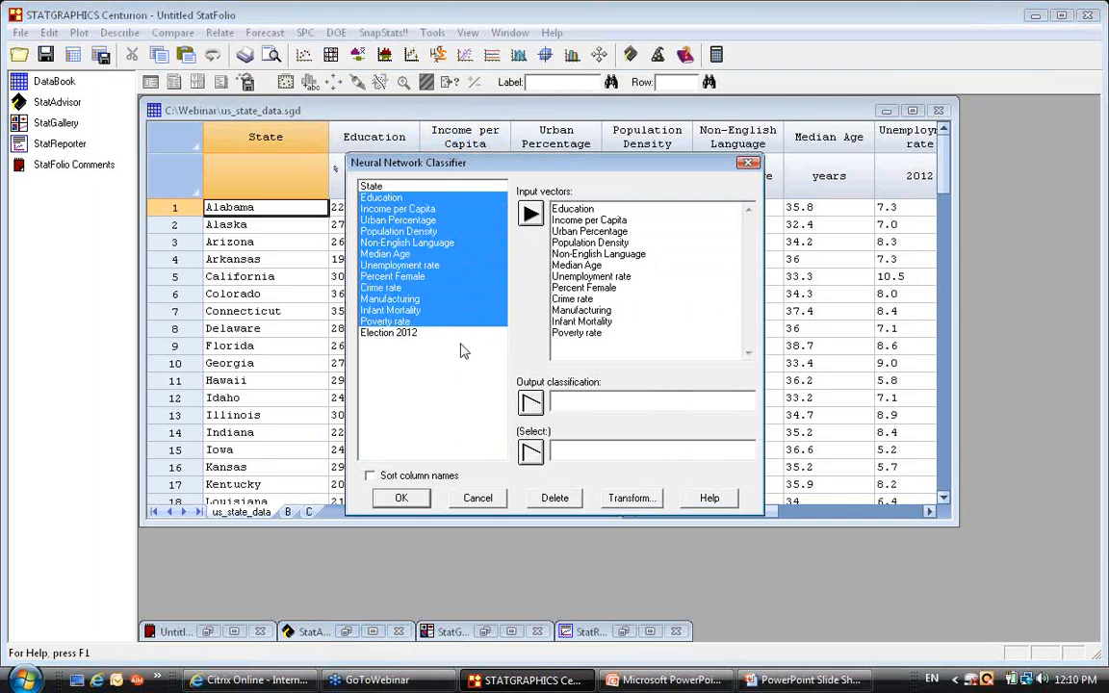
{"action": "left_click", "coordinate": [381, 332]}
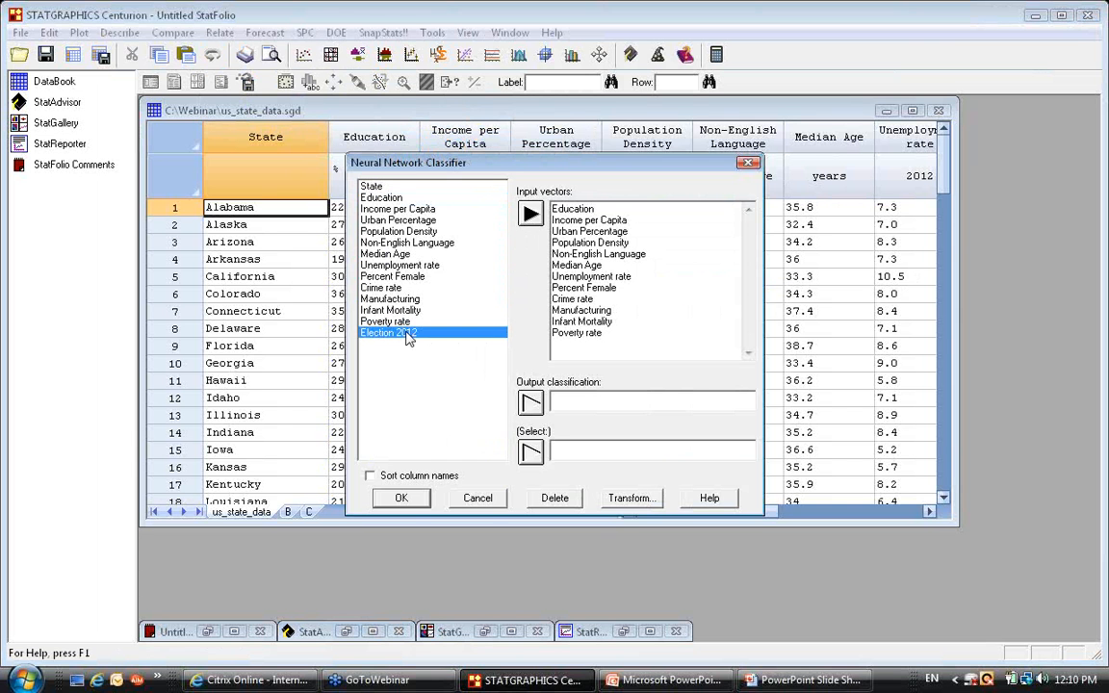
{"action": "left_click", "coordinate": [530, 403]}
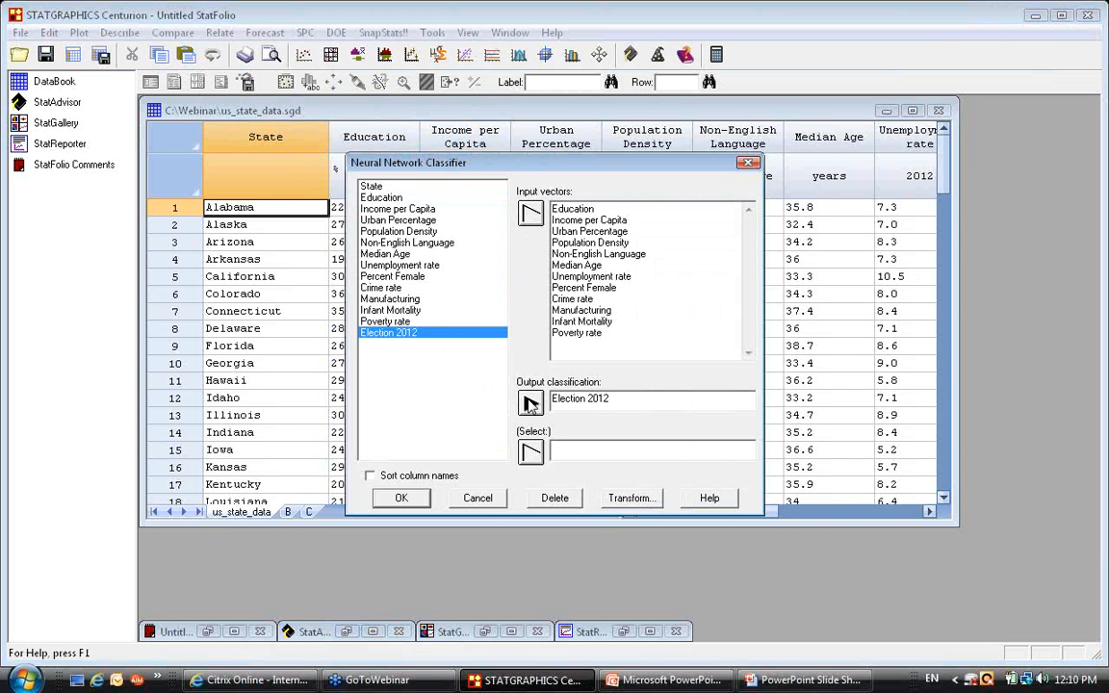
{"action": "left_click", "coordinate": [425, 501]}
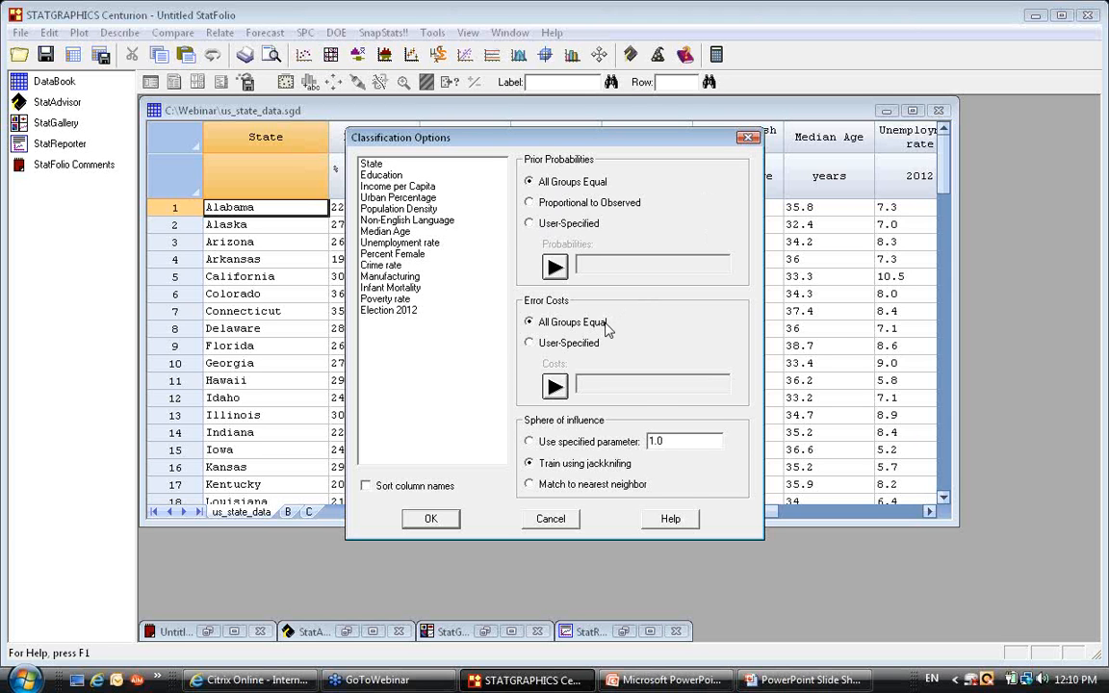
Run the classifier with equal priors and error costs and jackknife training, producing the Analysis Summary, Classification Table and Network Diagram
{"action": "left_click", "coordinate": [670, 441]}
{"action": "left_click", "coordinate": [452, 520]}
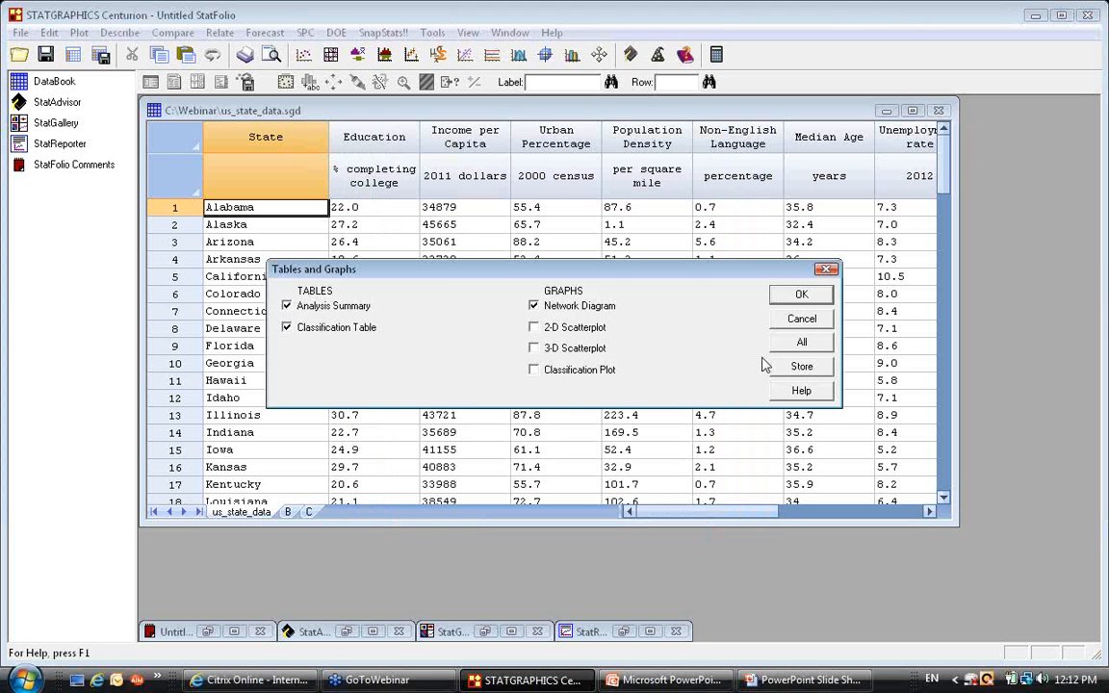
{"action": "left_click", "coordinate": [802, 296]}
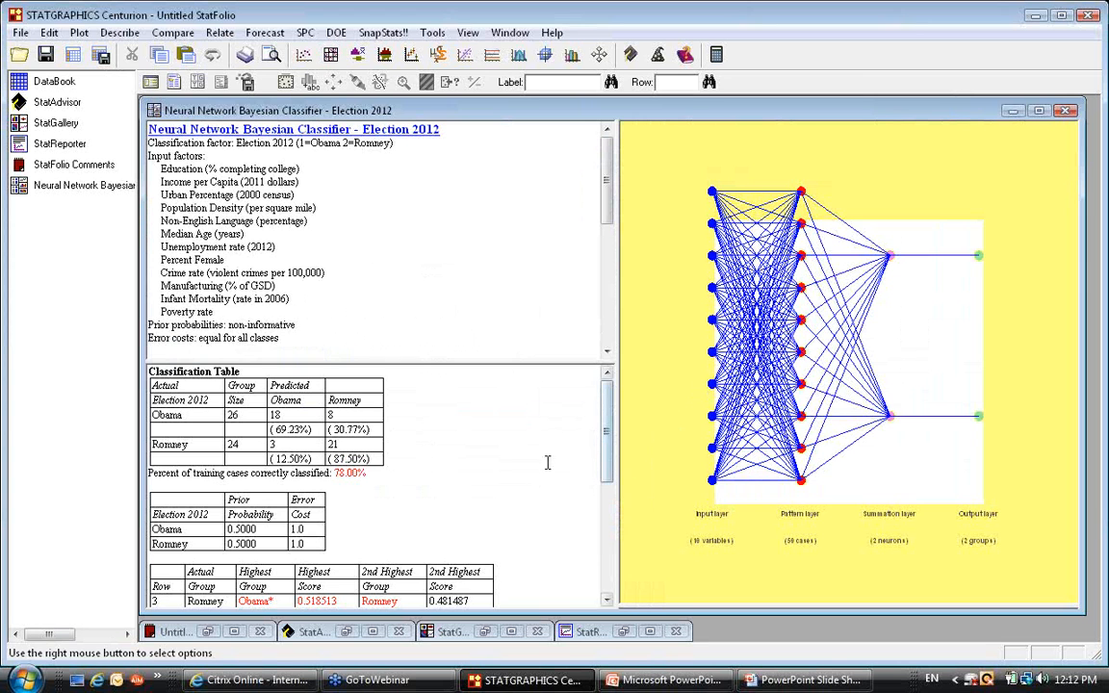
Maximize the neural network's Classification Table pane and highlight its summary, including the percent of training cases correctly classified
{"action": "double_click", "coordinate": [539, 462]}
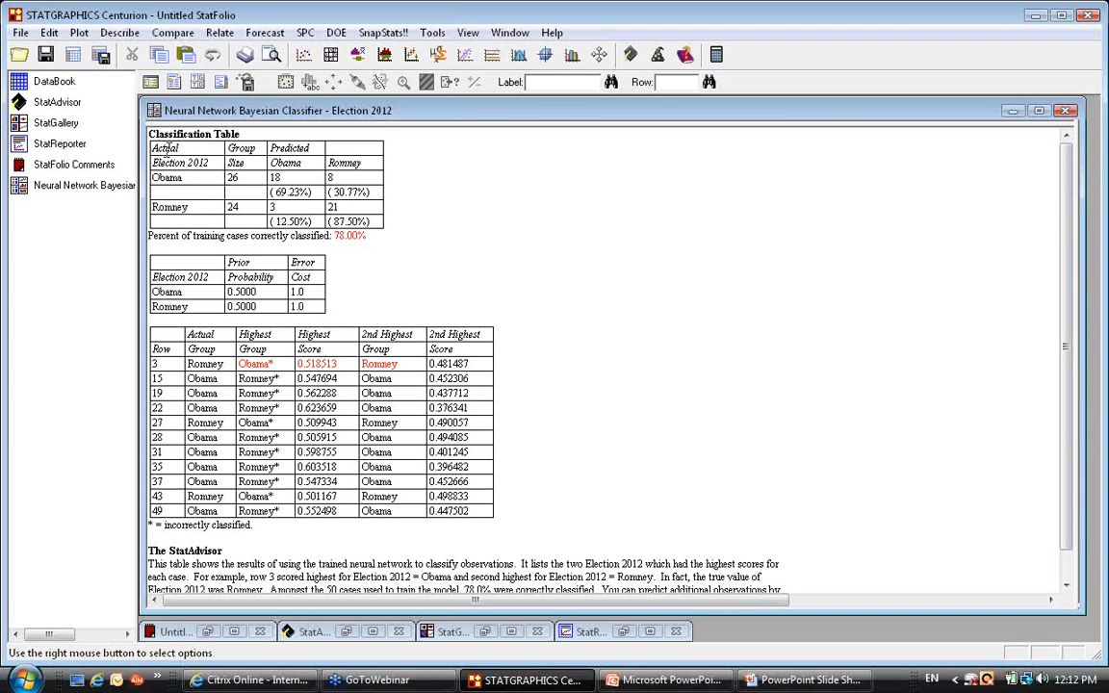
{"action": "left_click_drag", "start_coordinate": [150, 134], "coordinate": [403, 237]}
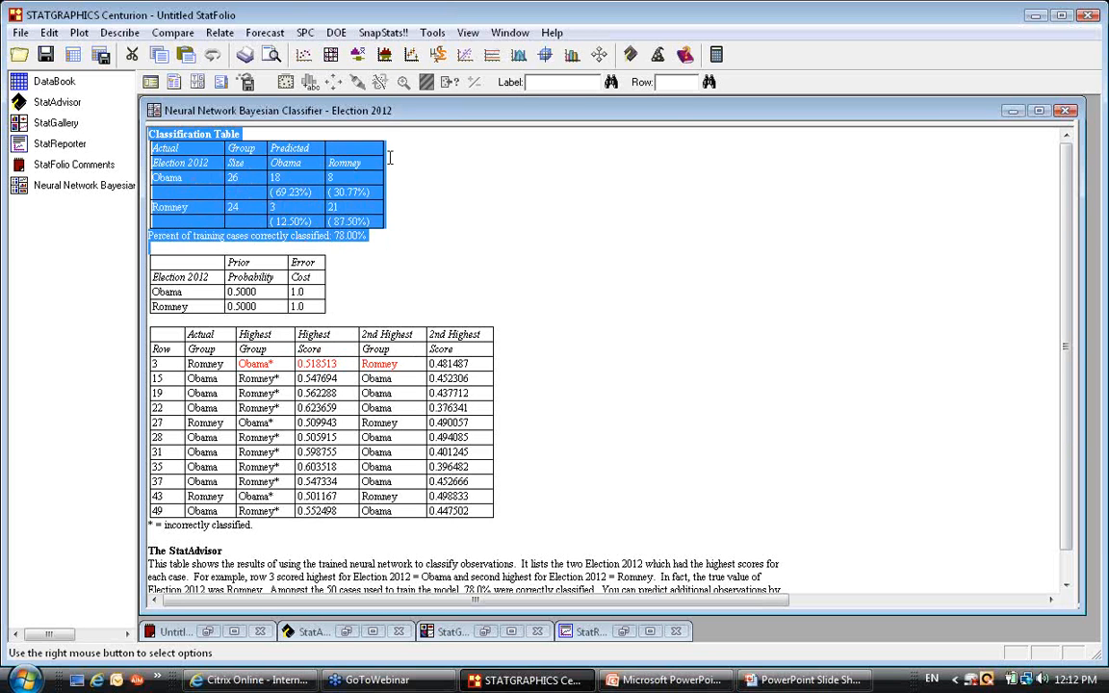
Remove Education, Income per Capita, Non-English Language, Crime rate and Manufacturing from the classifier's input vectors, rerun it, and highlight the Classification Table summary
{"action": "left_click", "coordinate": [349, 186]}
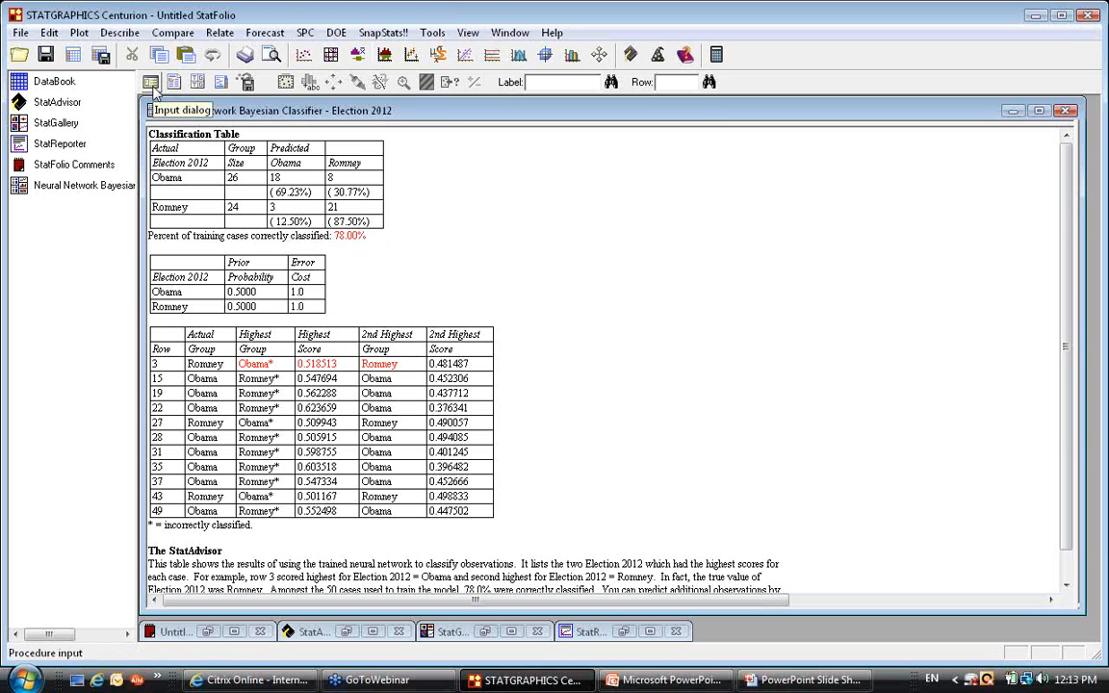
{"action": "left_click", "coordinate": [152, 83]}
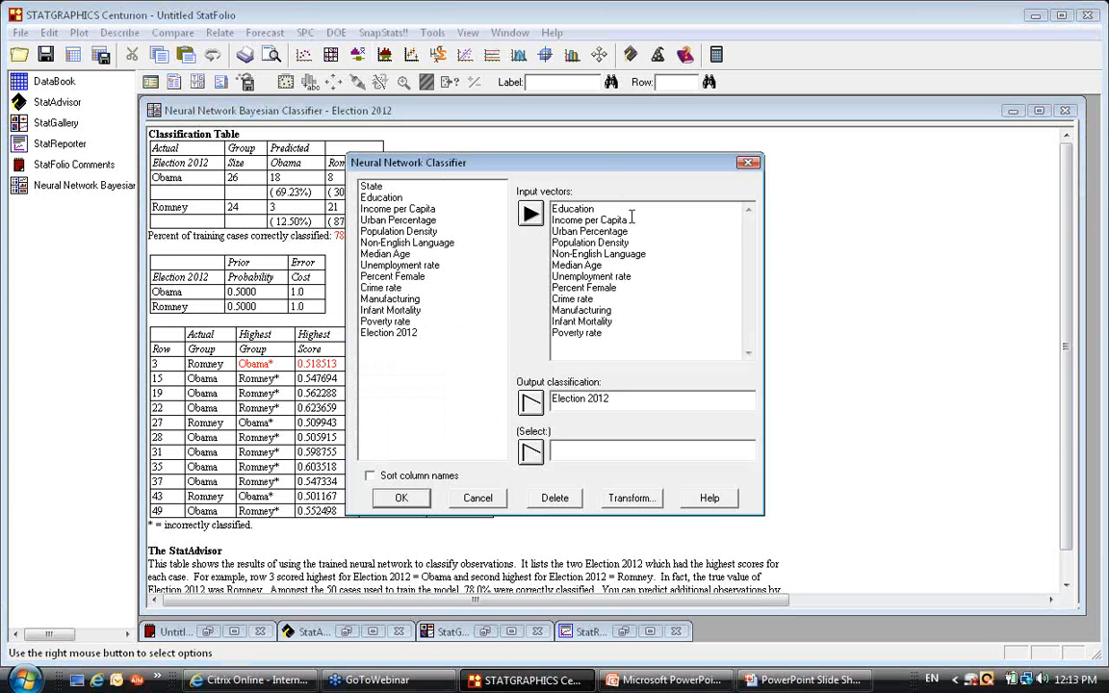
{"action": "left_click_drag", "start_coordinate": [632, 217], "coordinate": [537, 214]}
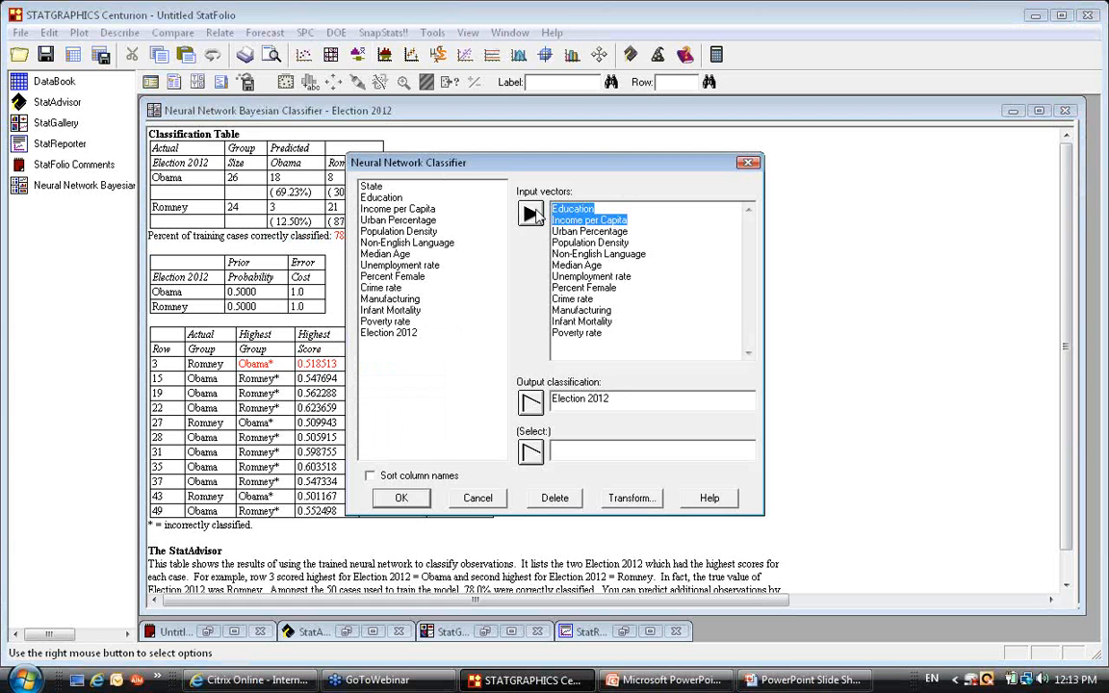
{"action": "key", "text": "Delete"}
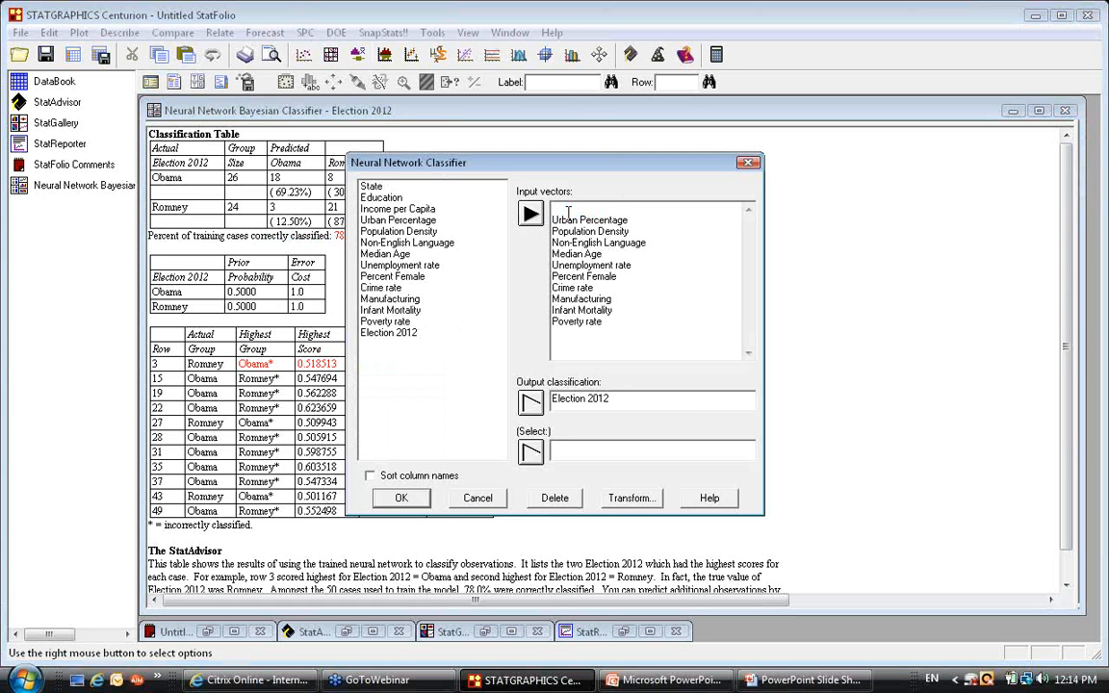
{"action": "left_click_drag", "start_coordinate": [647, 243], "coordinate": [549, 253]}
{"action": "key", "text": "Delete"}
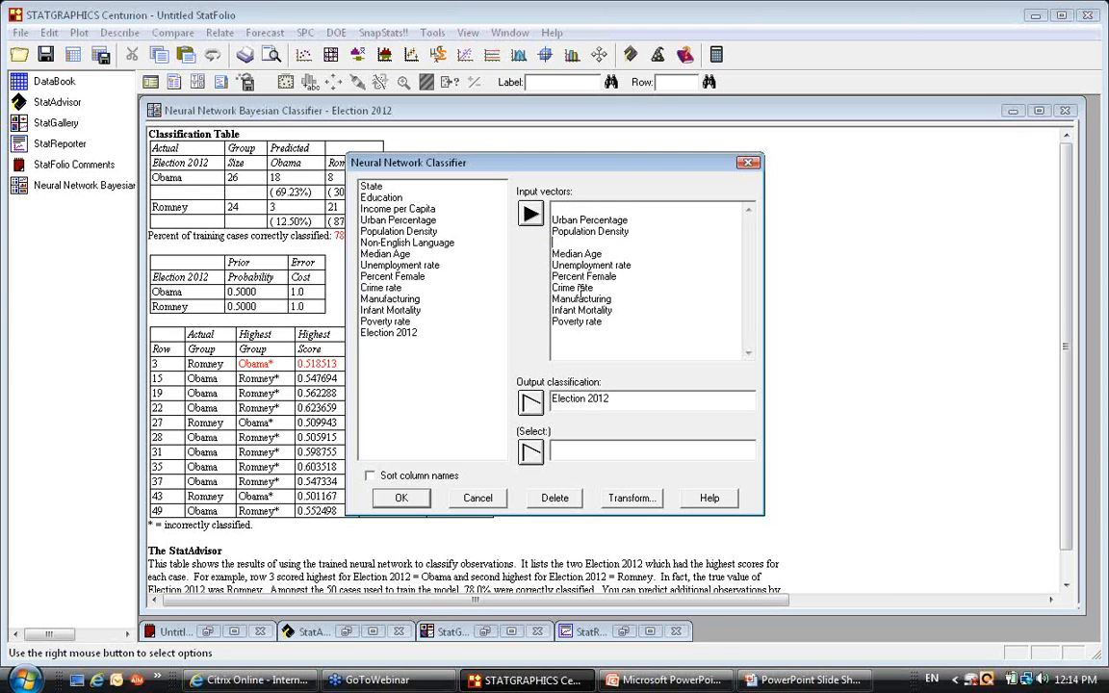
{"action": "left_click_drag", "start_coordinate": [616, 300], "coordinate": [544, 288]}
{"action": "key", "text": "Delete"}
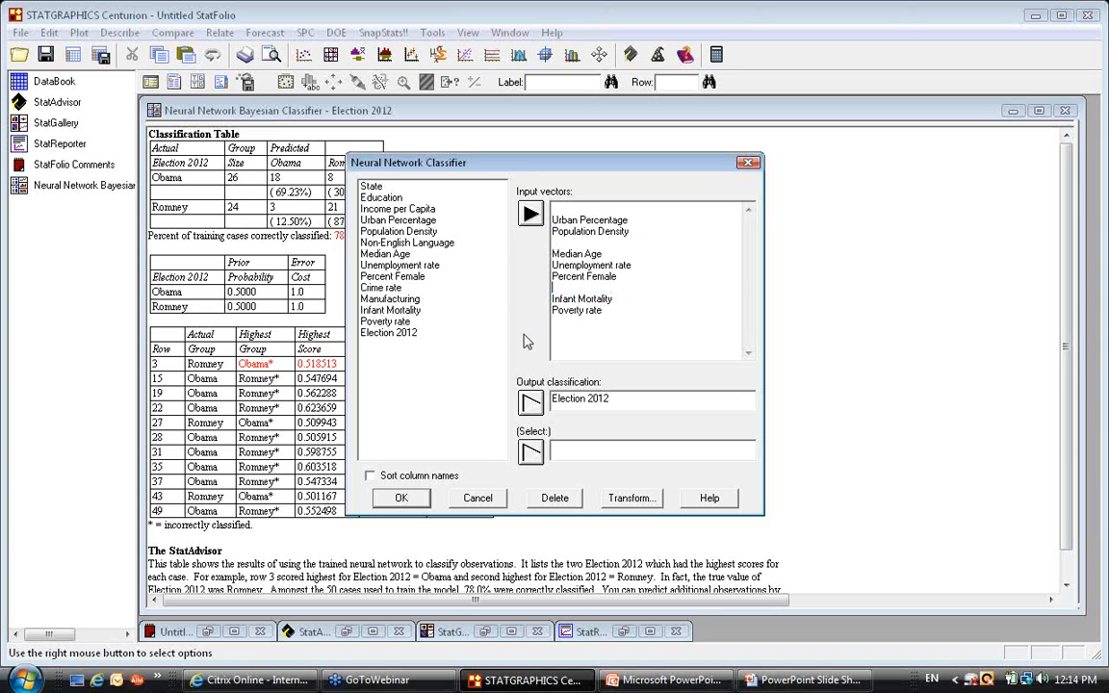
{"action": "left_click", "coordinate": [401, 498]}
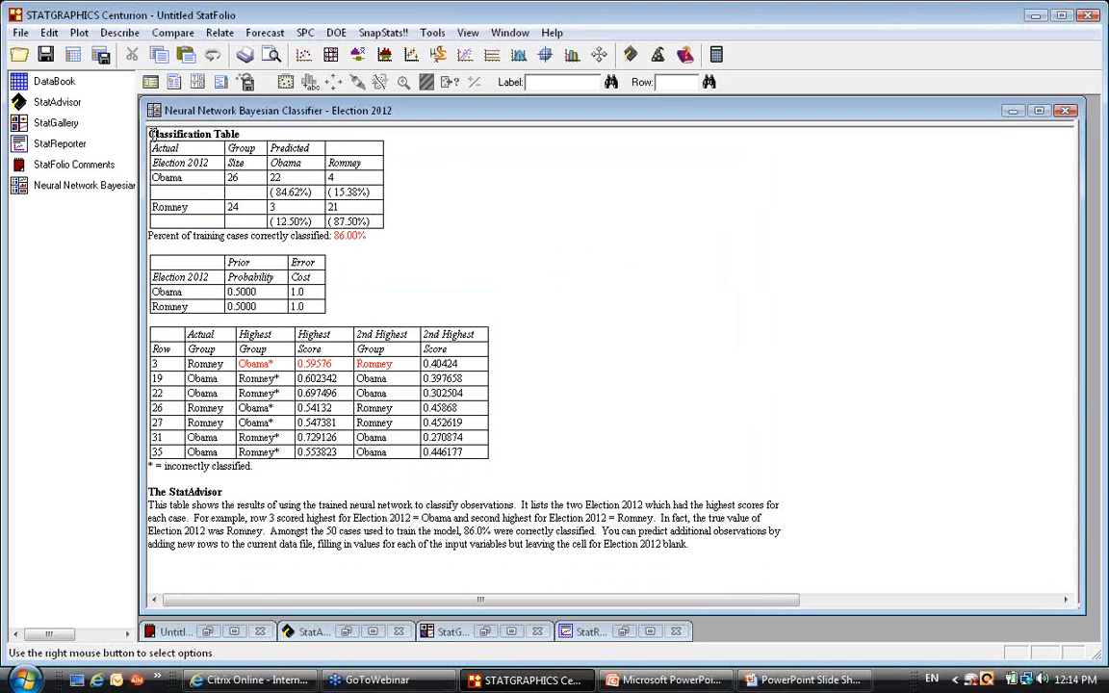
{"action": "left_click_drag", "start_coordinate": [150, 136], "coordinate": [159, 247]}
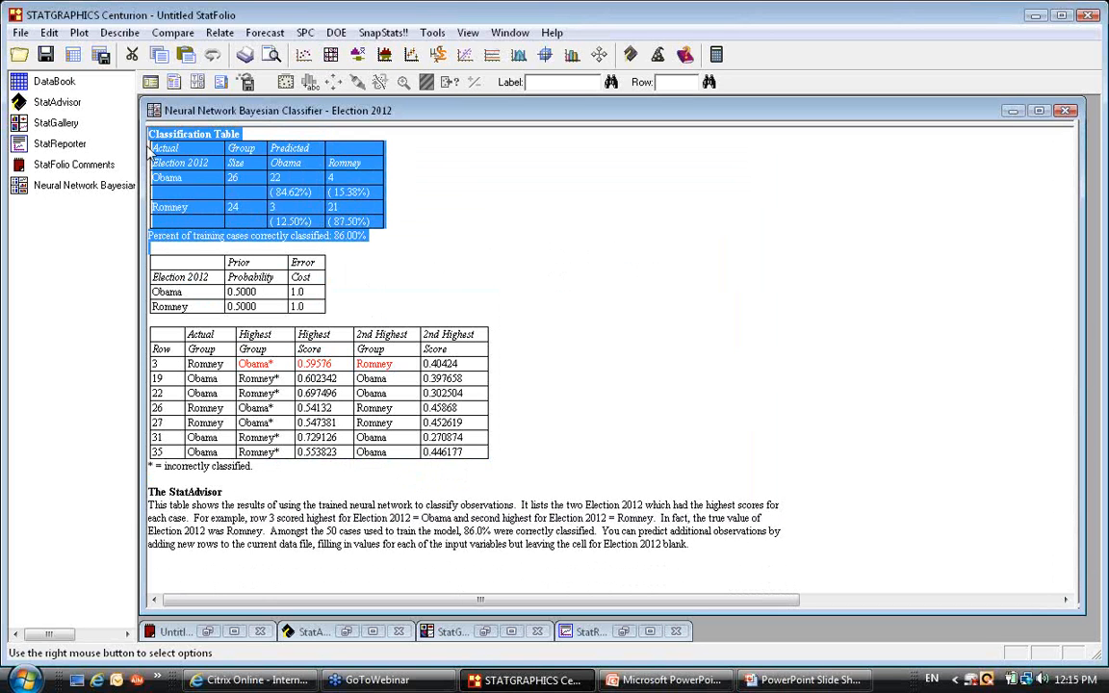
Add the Classification Plot to the neural network classifier's output and maximize its pane
{"action": "left_click", "coordinate": [178, 82]}
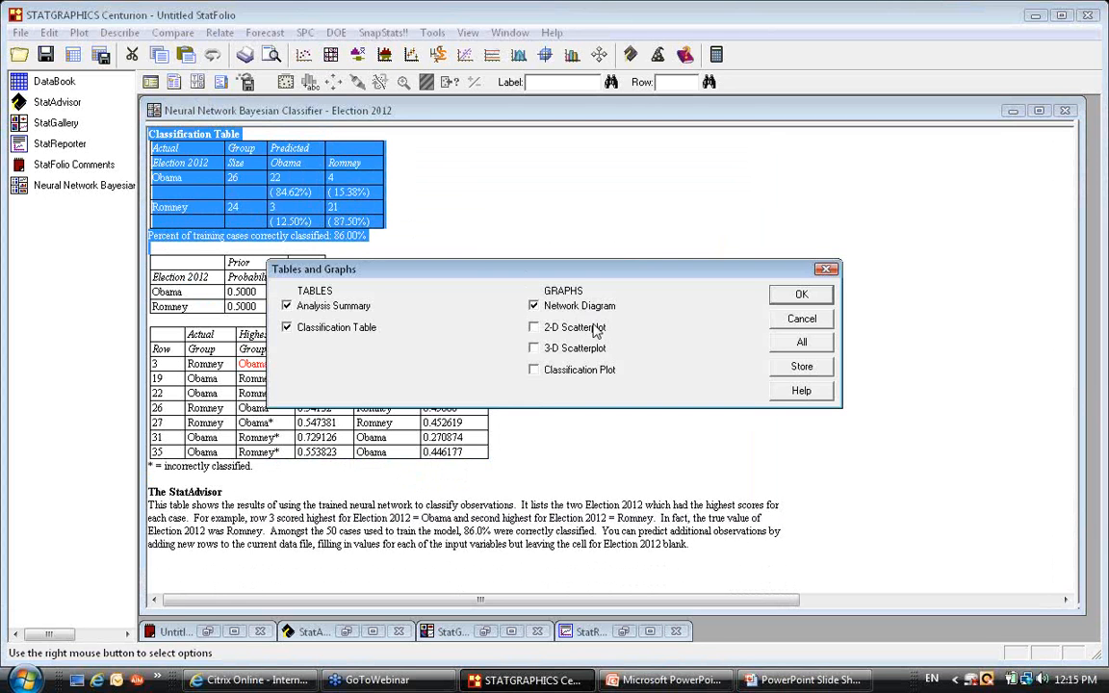
{"action": "left_click", "coordinate": [586, 371]}
{"action": "left_click", "coordinate": [801, 296]}
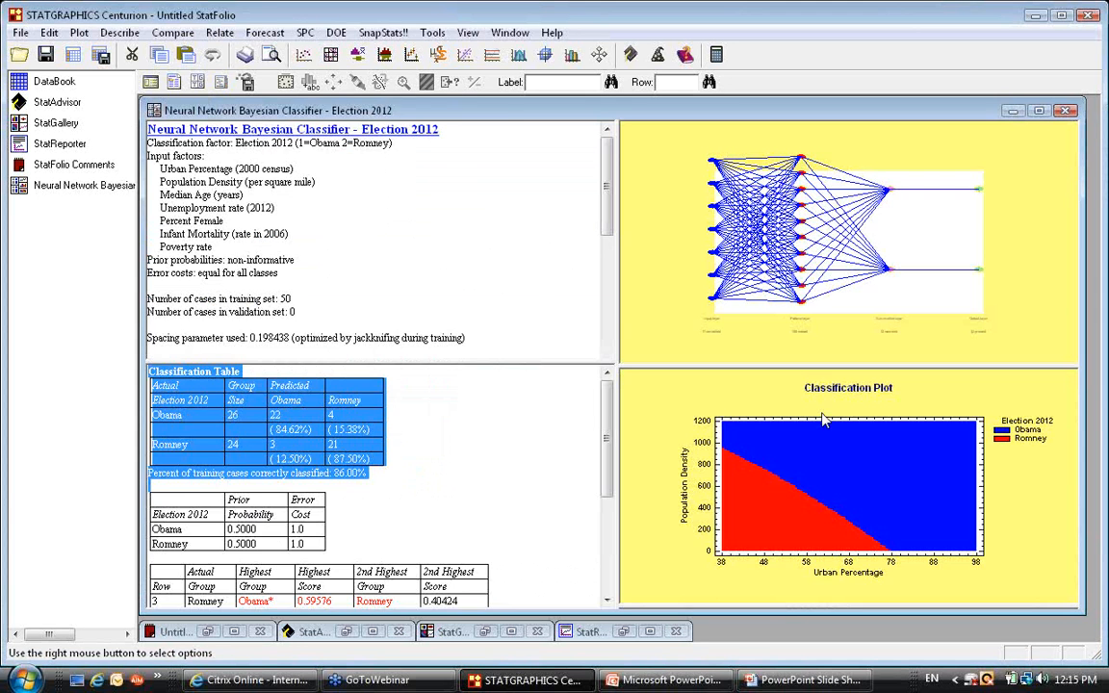
{"action": "double_click", "coordinate": [823, 421]}
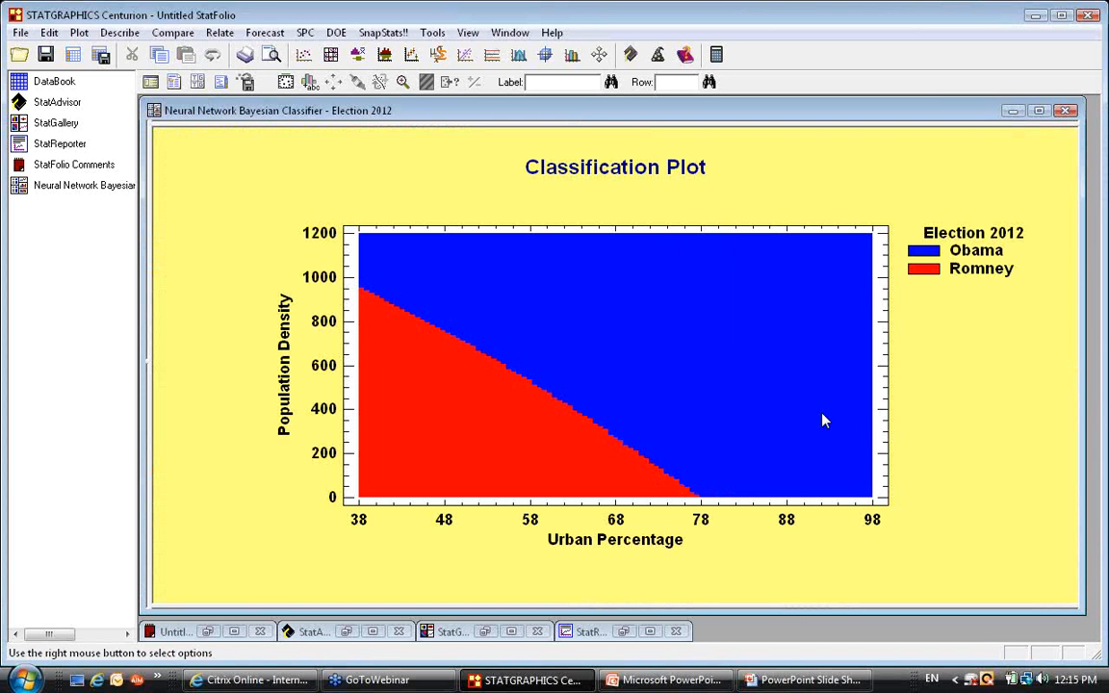
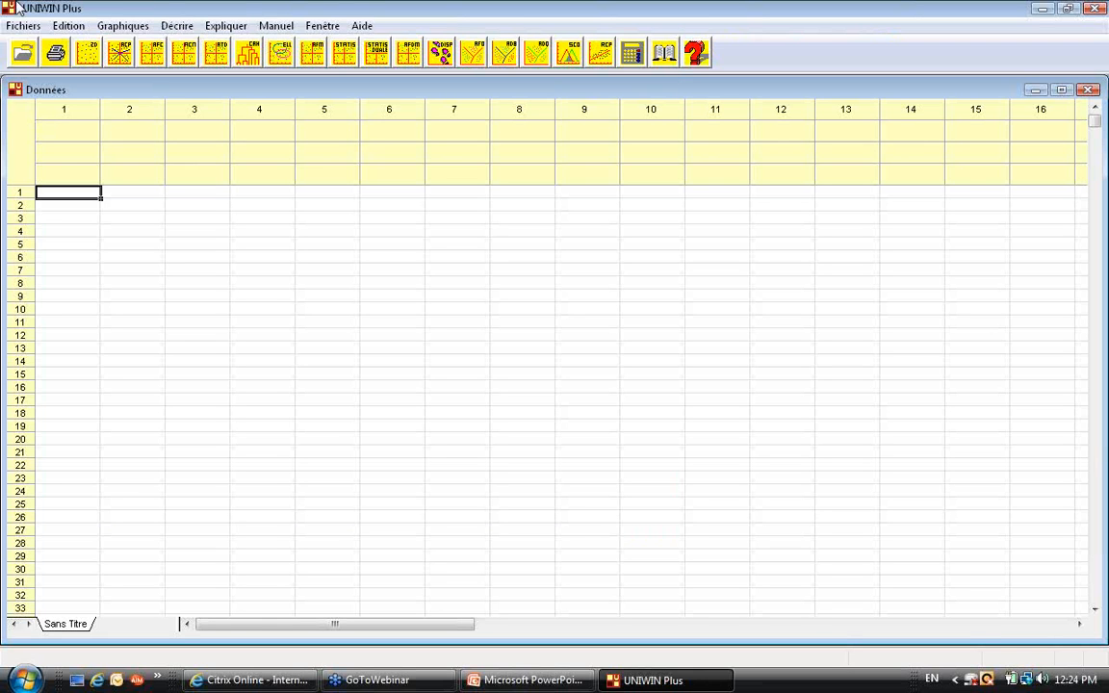
Open the data file us_data_for_uniwin.sf6 from the Webinar folder in UNIWIN Plus
{"action": "left_click", "coordinate": [21, 53]}
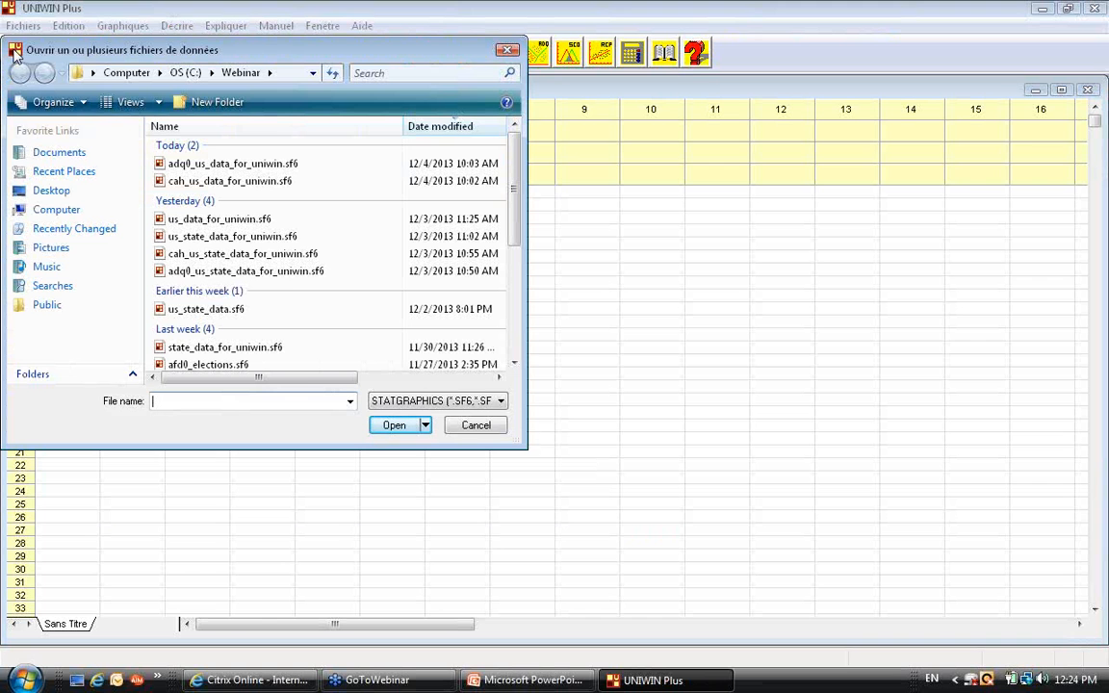
{"action": "left_click", "coordinate": [247, 221]}
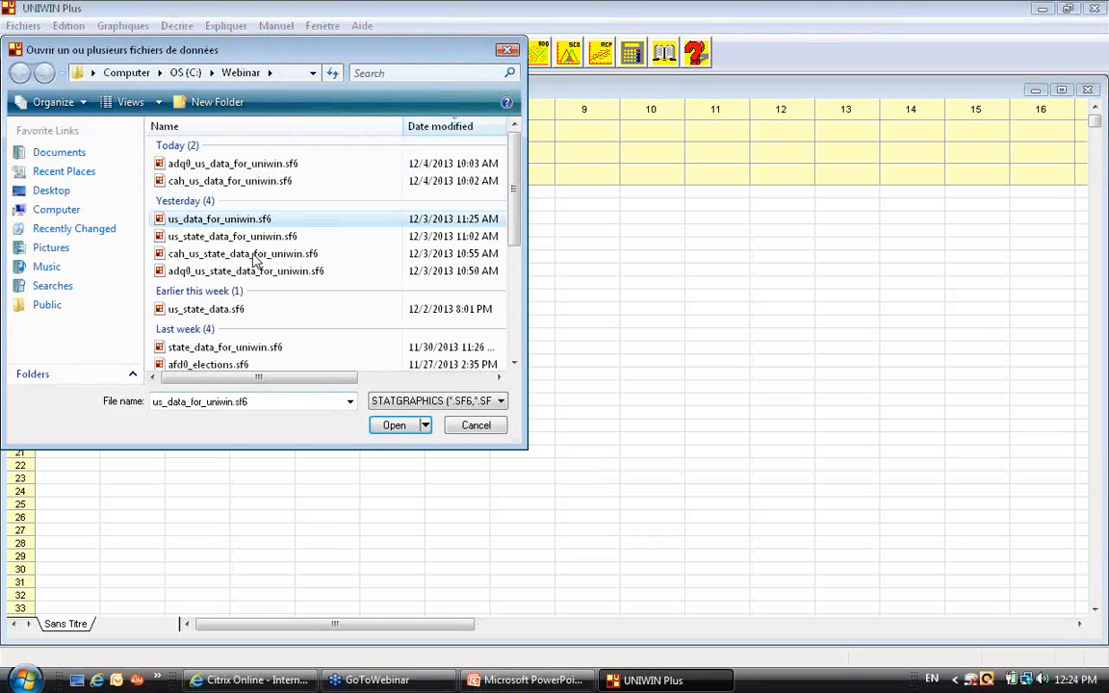
{"action": "left_click", "coordinate": [404, 426]}
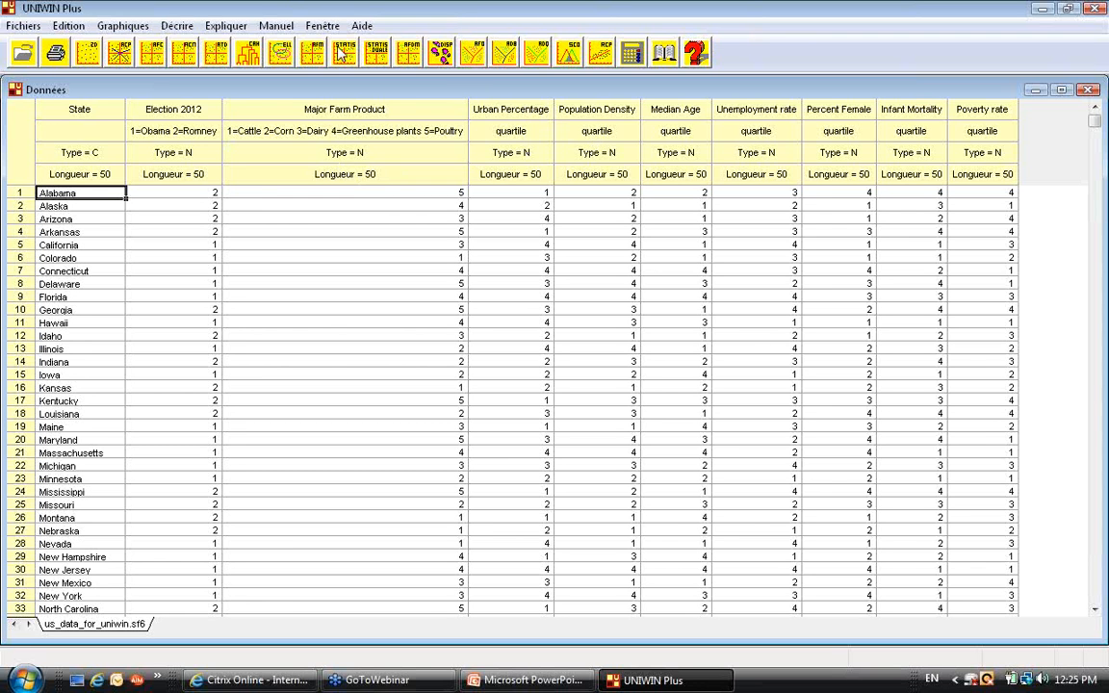
Set up a Ward hierarchical classification of qualitative data rows using Major Farm Product through Poverty rate, with State as row labels
{"action": "left_click", "coordinate": [253, 54]}
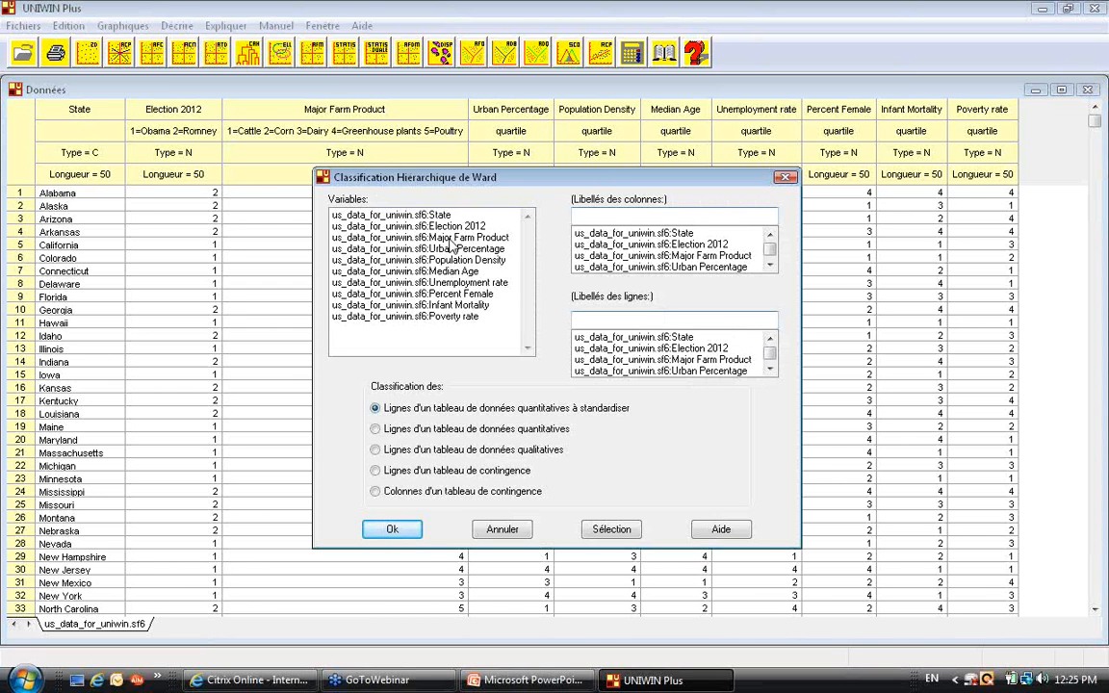
{"action": "left_click_drag", "start_coordinate": [450, 240], "coordinate": [454, 319]}
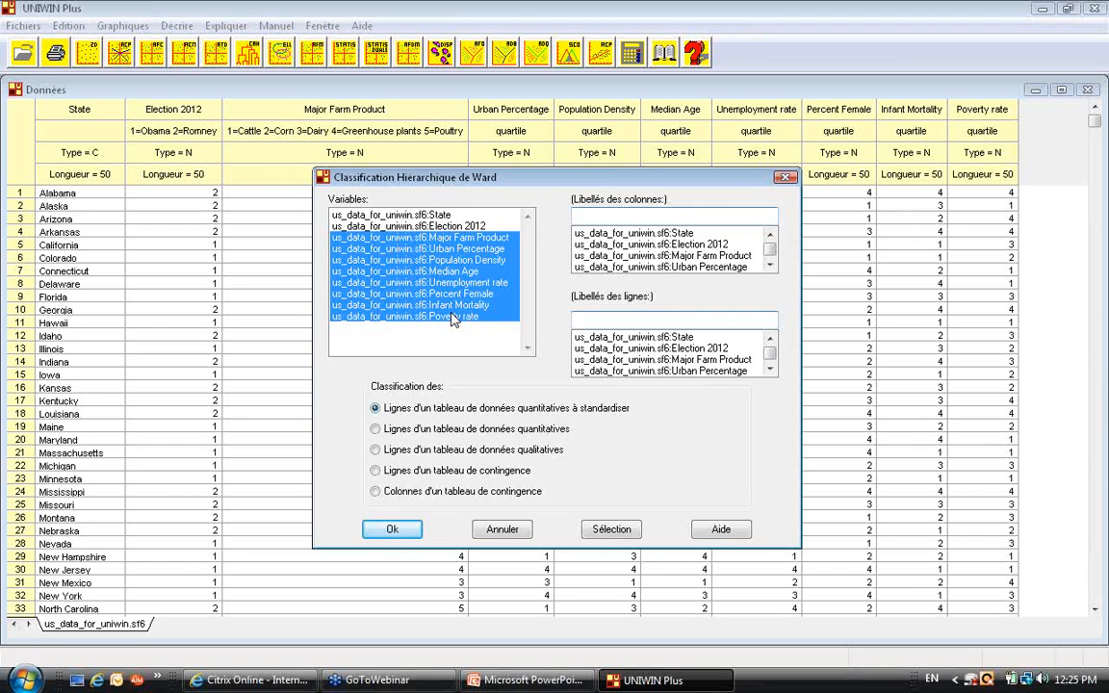
{"action": "left_click", "coordinate": [661, 337]}
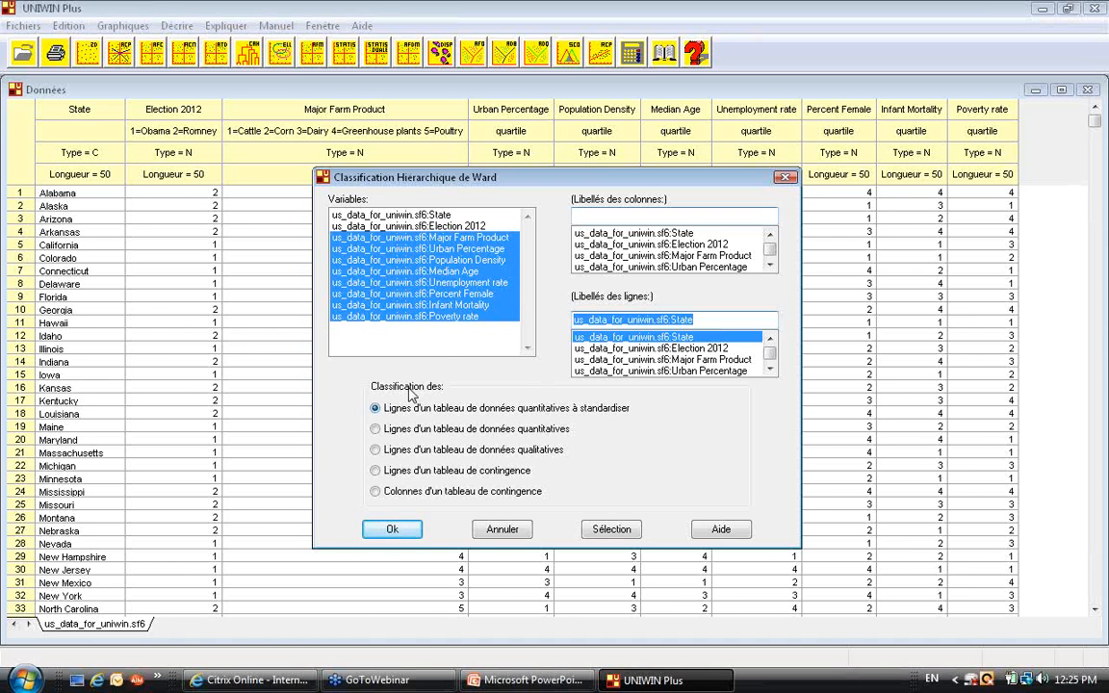
{"action": "left_click", "coordinate": [377, 450]}
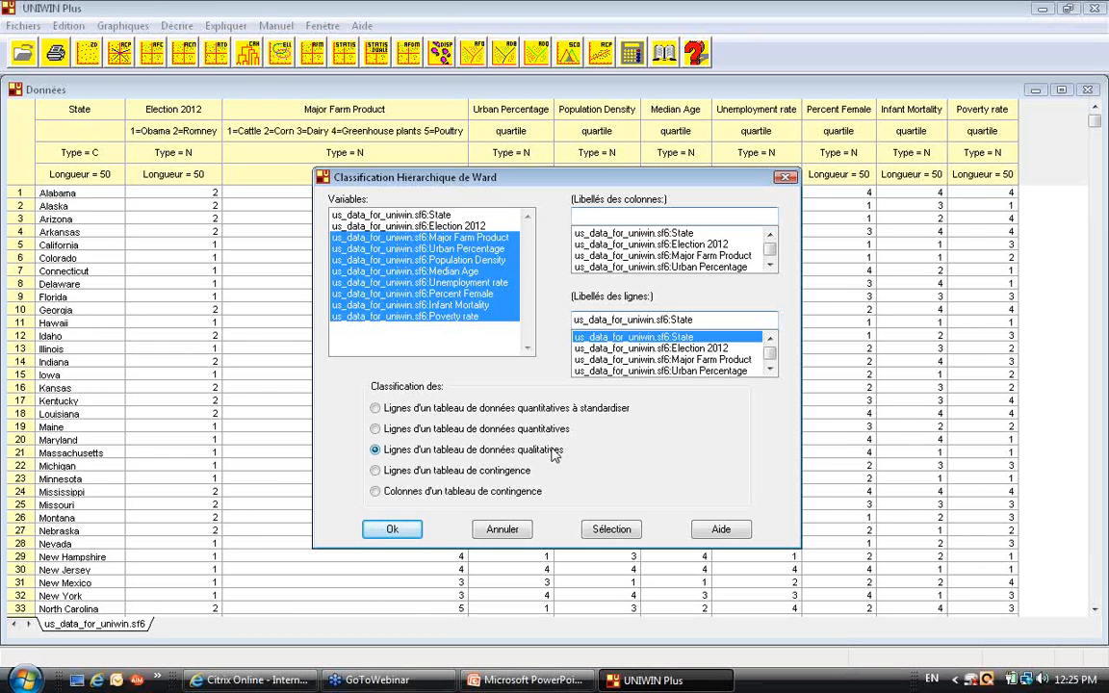
Run the Ward classification and save its results as CAH_us_data_for_uniwin.SF6, replacing the existing file
{"action": "left_click", "coordinate": [393, 530]}
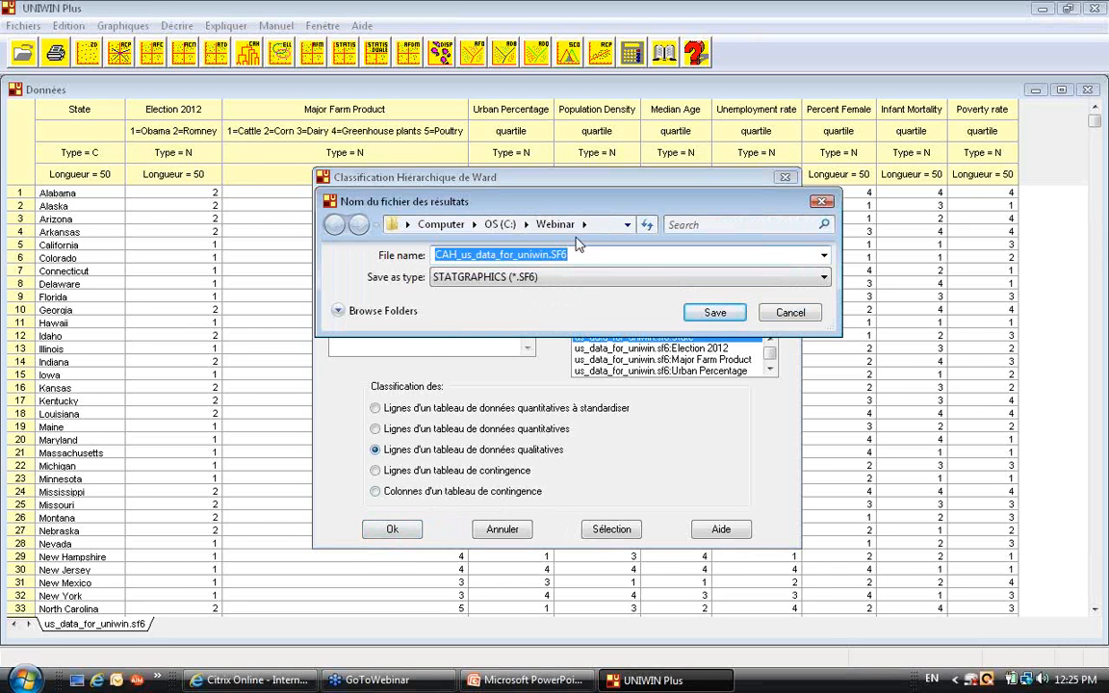
{"action": "left_click", "coordinate": [712, 315]}
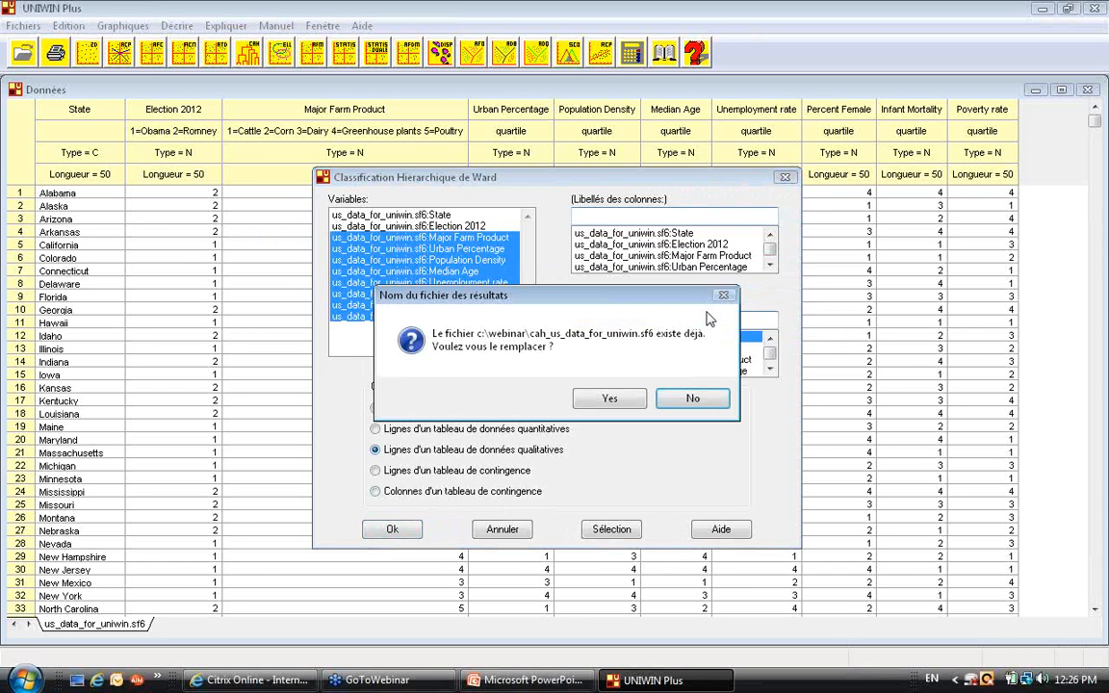
{"action": "left_click", "coordinate": [609, 398]}
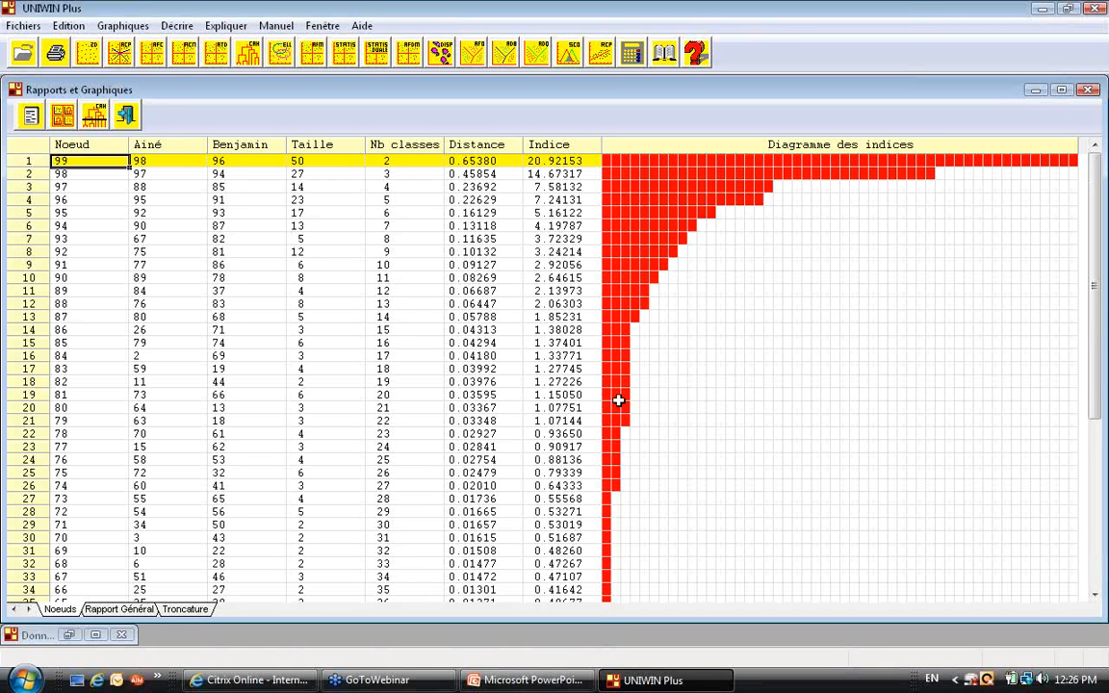
Plot the classification's vertical dendrogram based on distances
{"action": "left_click", "coordinate": [61, 115]}
{"action": "left_click", "coordinate": [466, 353]}
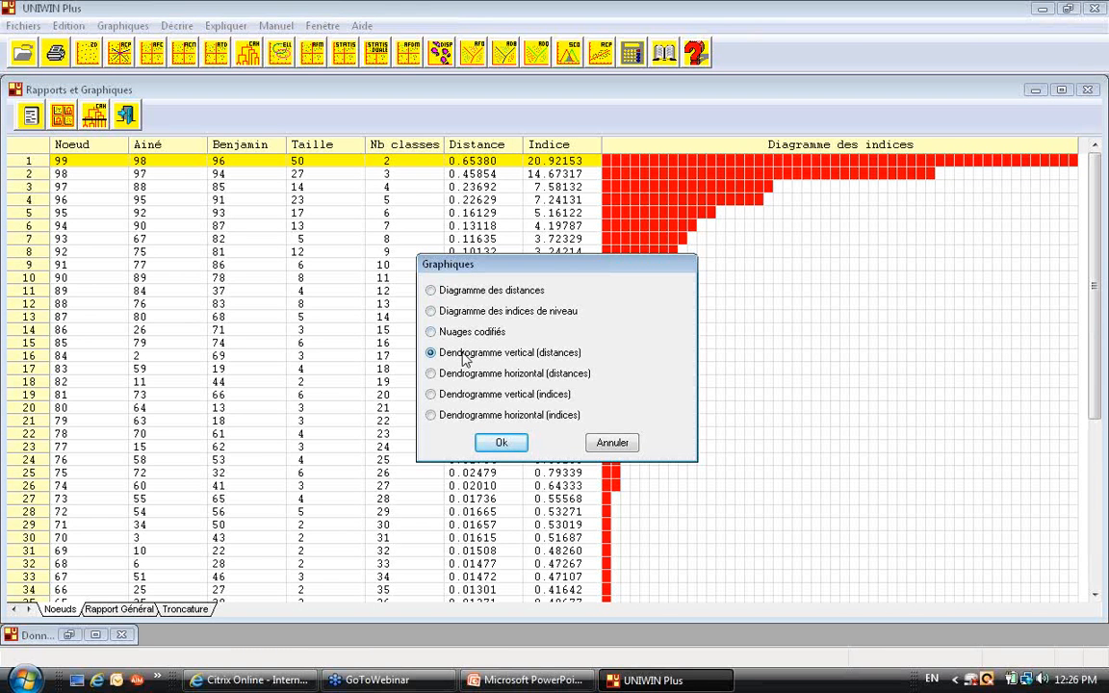
{"action": "left_click", "coordinate": [501, 443]}
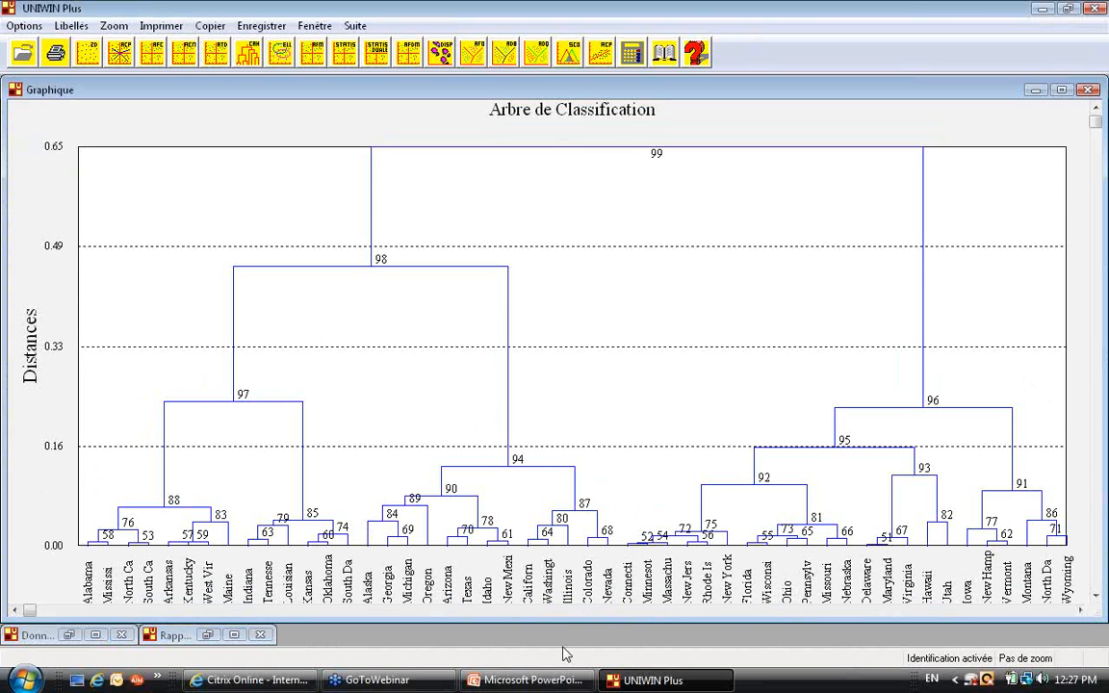
Switch to the PowerPoint presentation, go to the Dendrogram slide 52 and start the slide show from it
{"action": "left_click", "coordinate": [564, 682]}
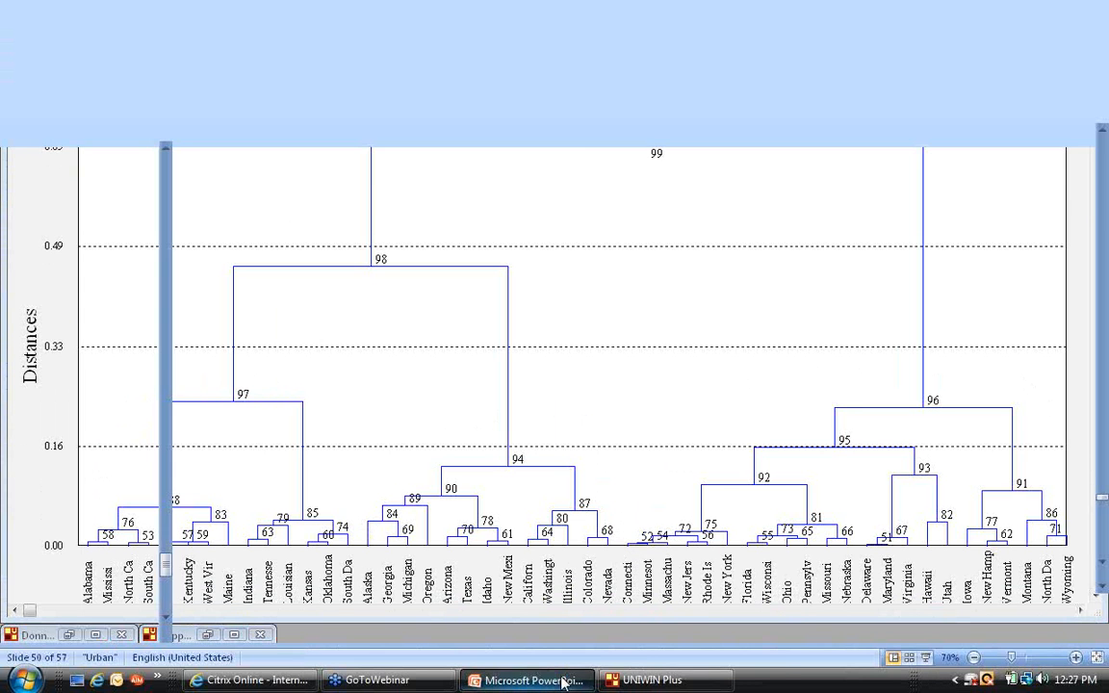
{"action": "key", "text": "Page_Down"}
{"action": "key", "text": "Page_Down"}
{"action": "key", "text": "Page_Down"}
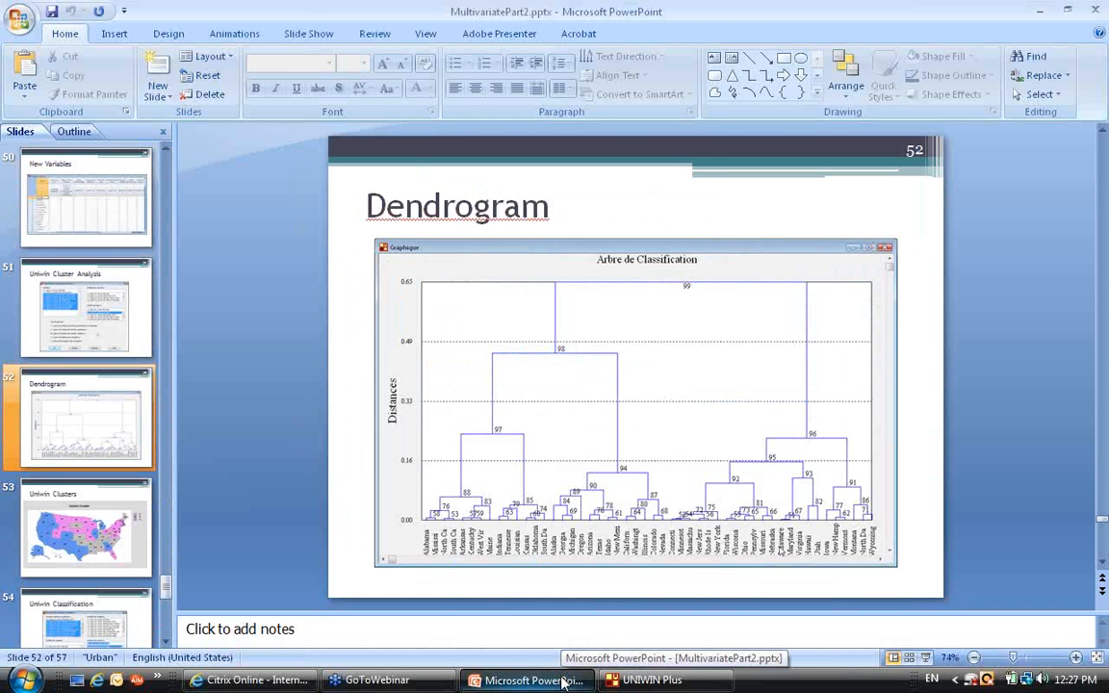
{"action": "key", "text": "shift+F5"}
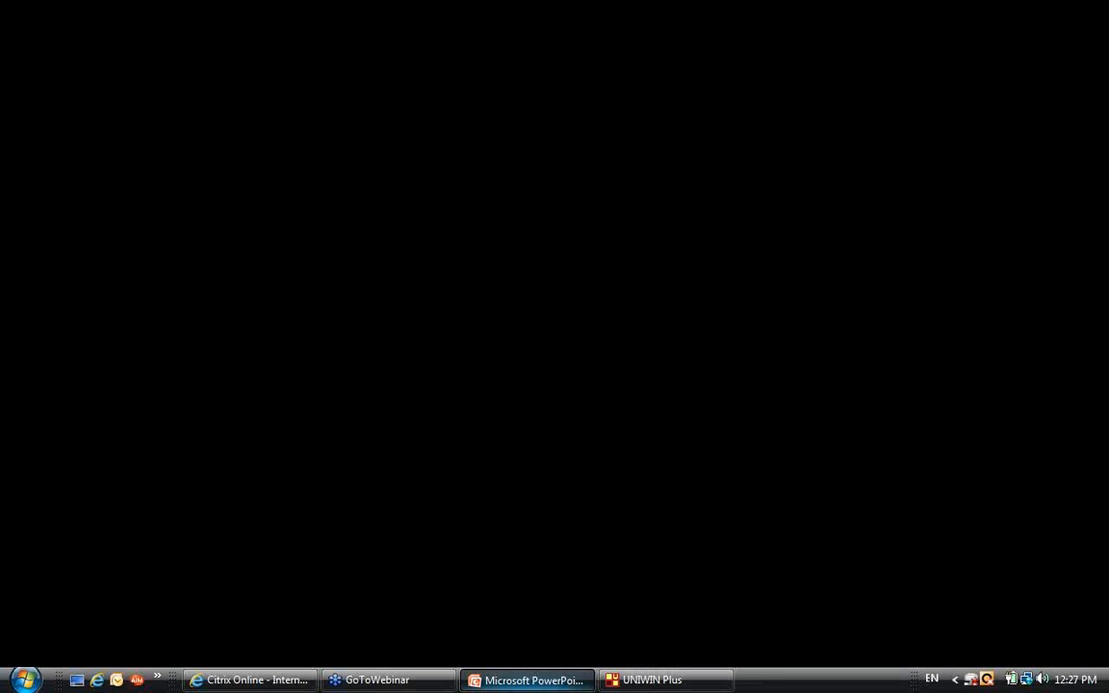